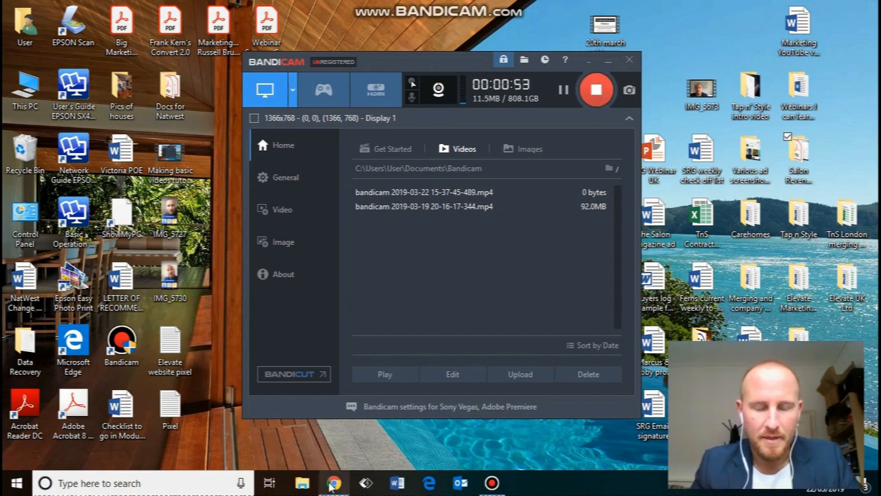
Switch from Bandicam to the Chrome window showing the Salon Revenue Growth Facebook page.
left_click(333, 483)
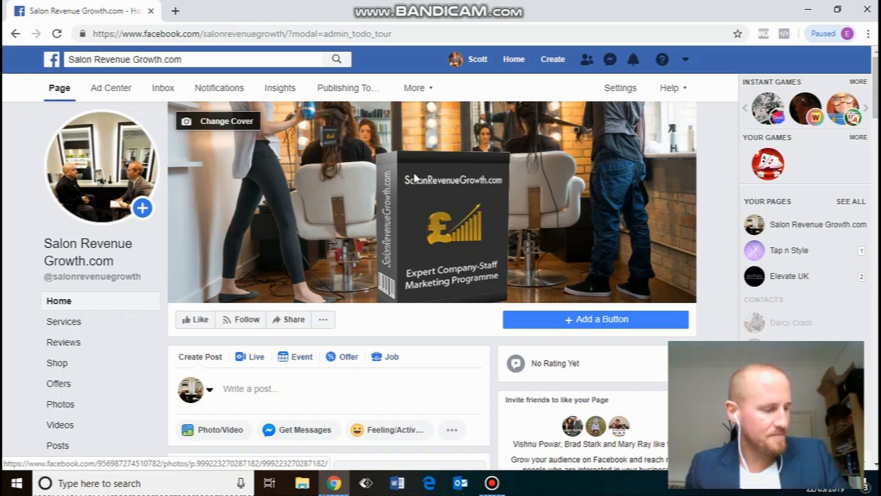
Go to Manage Ads and open the ad account's campaigns.
left_click(686, 61)
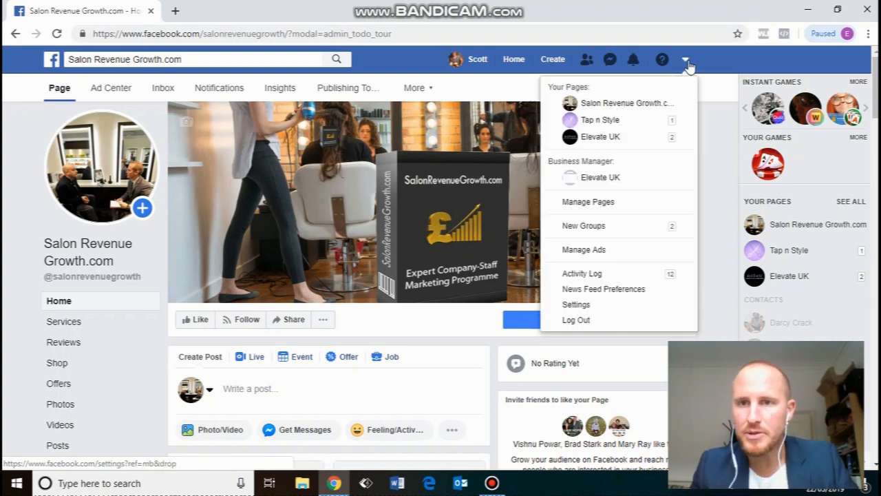
left_click(601, 250)
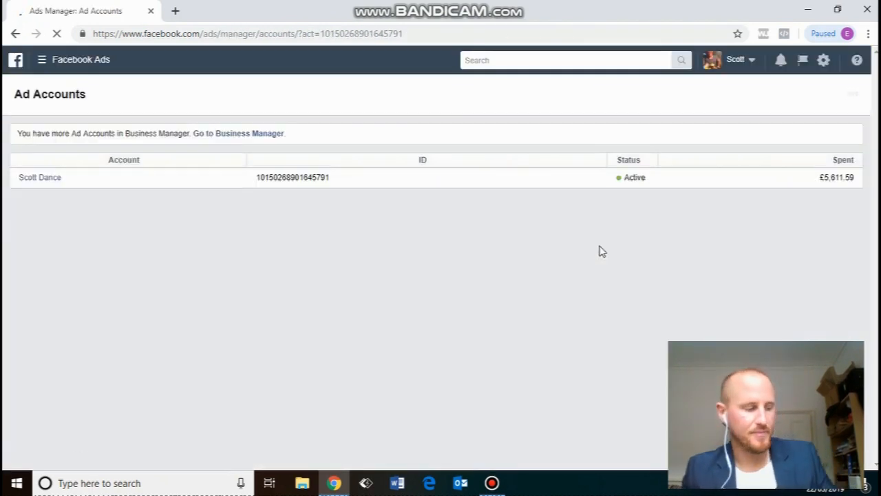
left_click(36, 180)
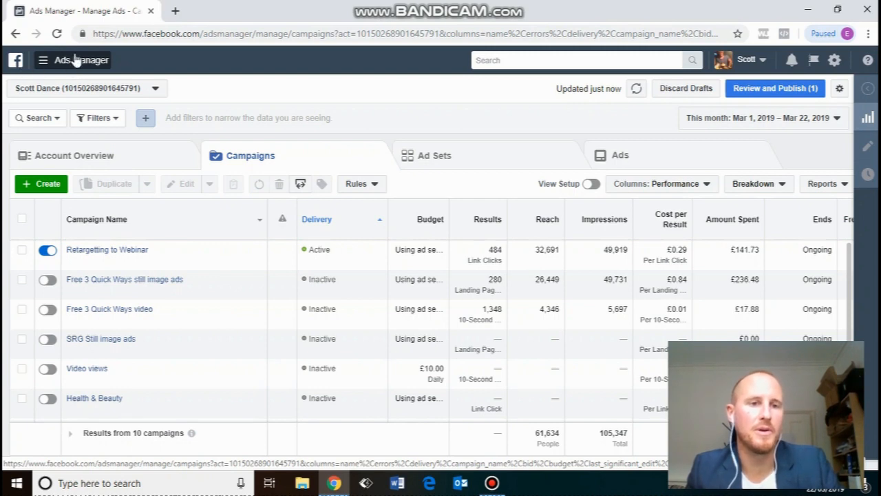
Open Pixels under Events Manager from the All Tools menu.
left_click(77, 61)
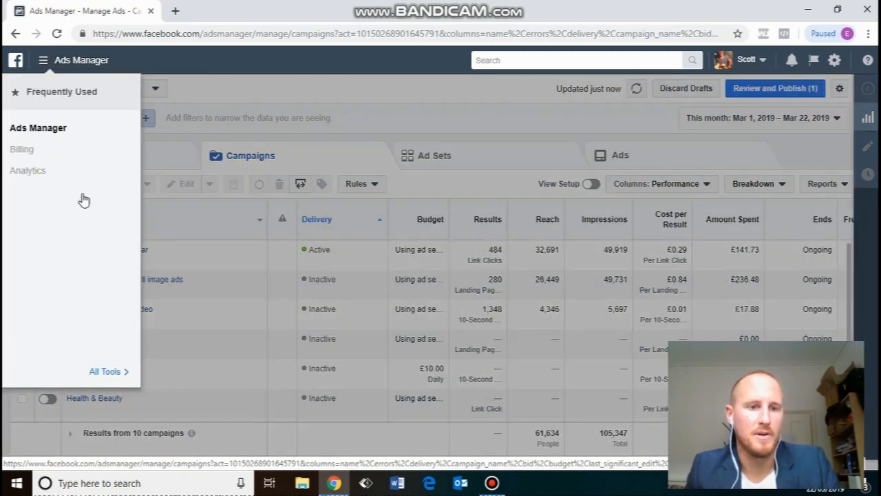
left_click(106, 371)
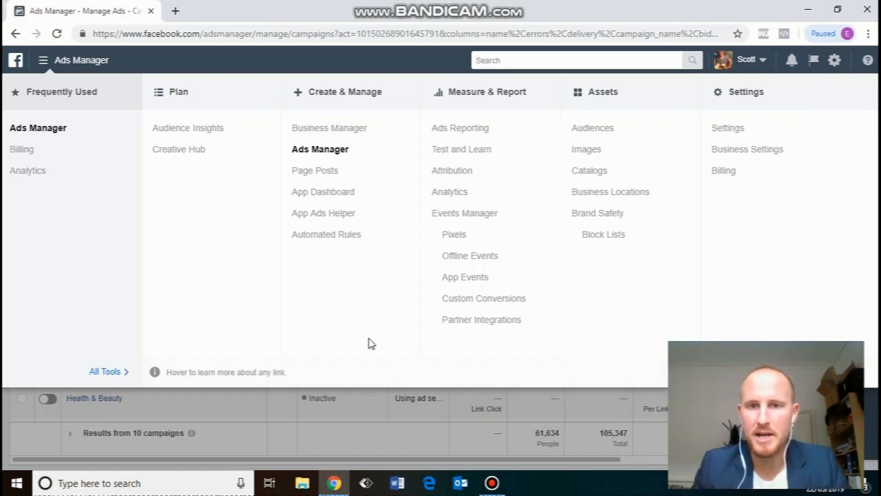
left_click(452, 236)
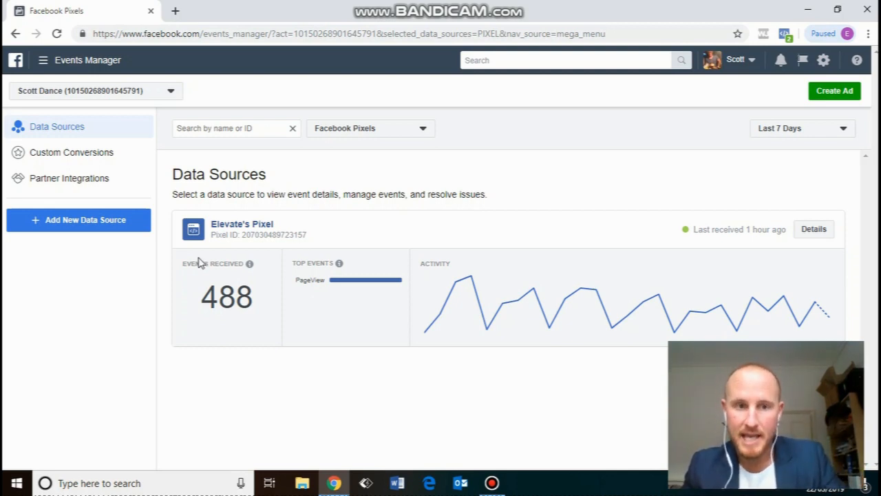
left_click(244, 225)
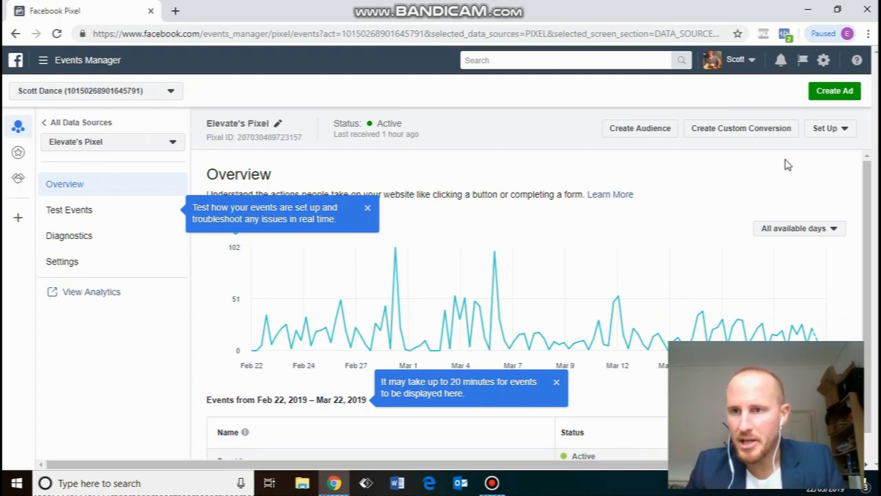
left_click(843, 132)
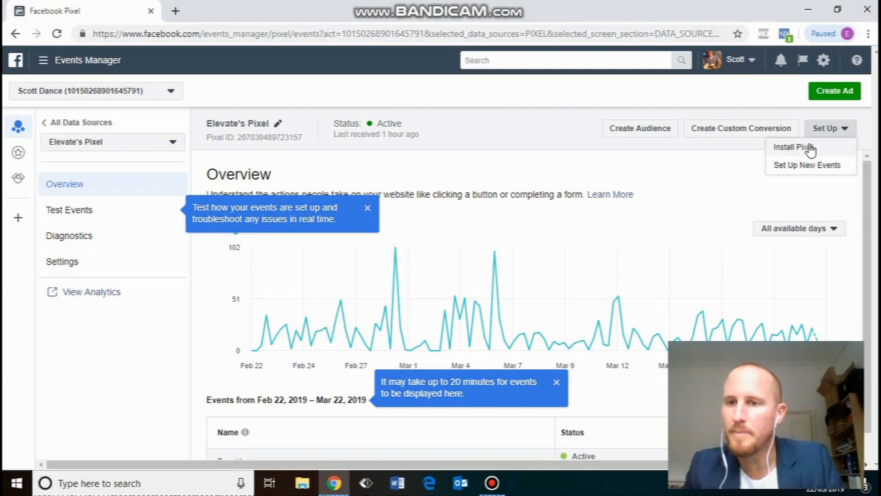
left_click(809, 147)
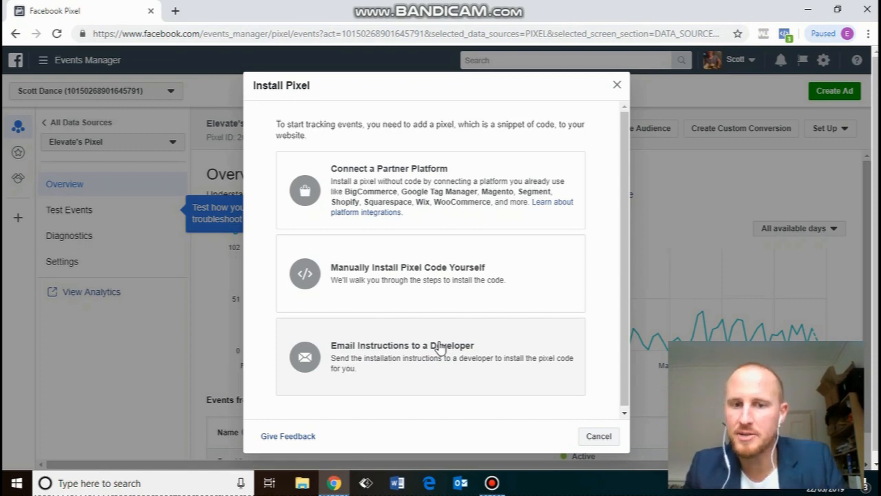
Email the pixel installation instructions to the developer's e-mail address and dismiss the sent confirmation.
left_click(424, 373)
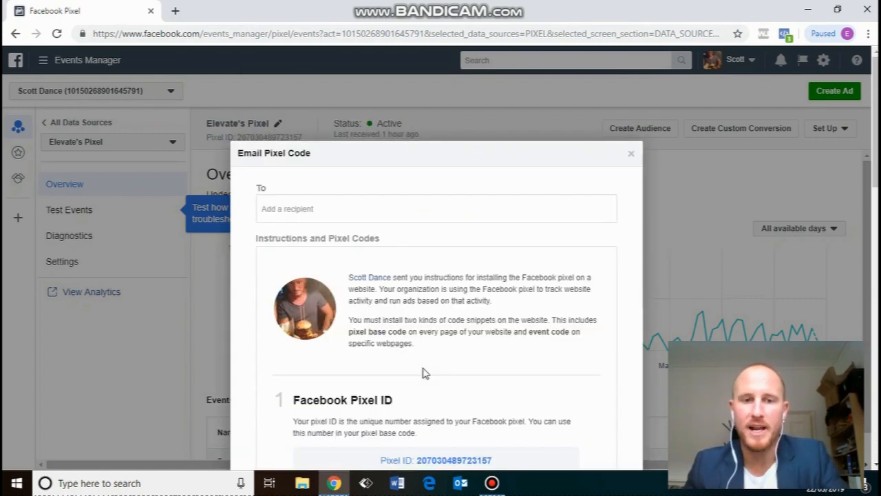
left_click(296, 208)
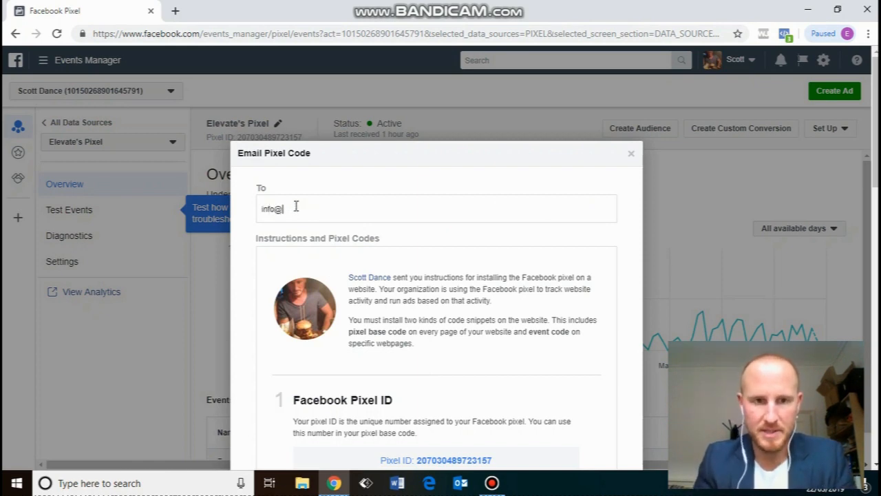
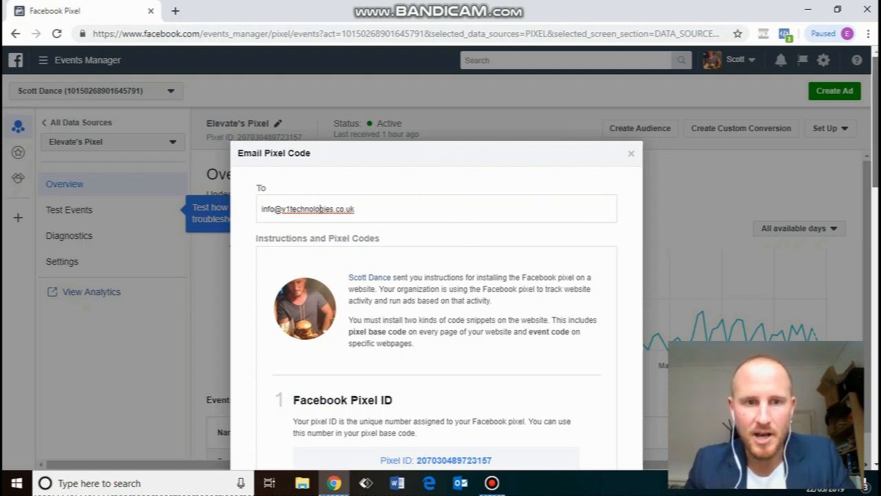
scroll(321, 208, "down", 2)
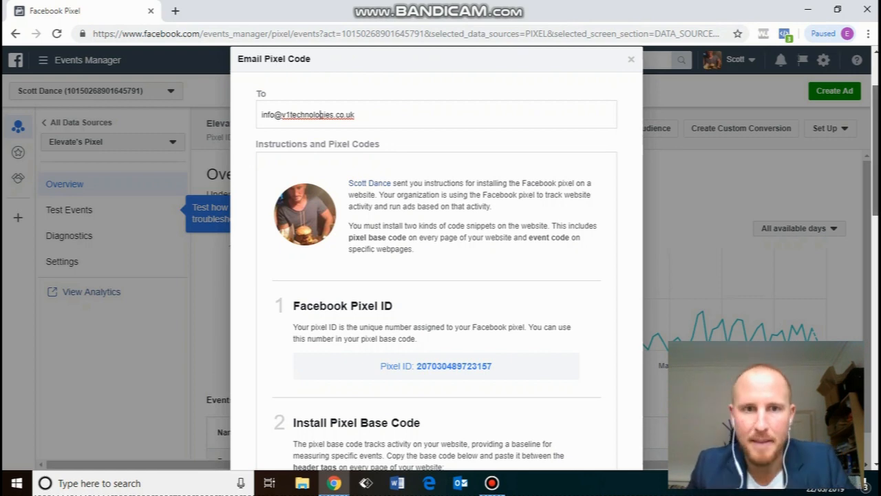
scroll(321, 114, "down", 3)
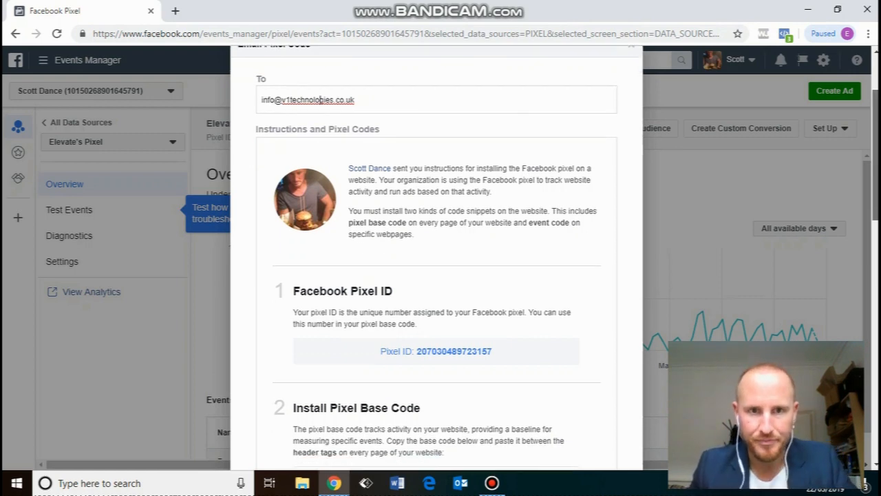
scroll(718, 181, "down", 4)
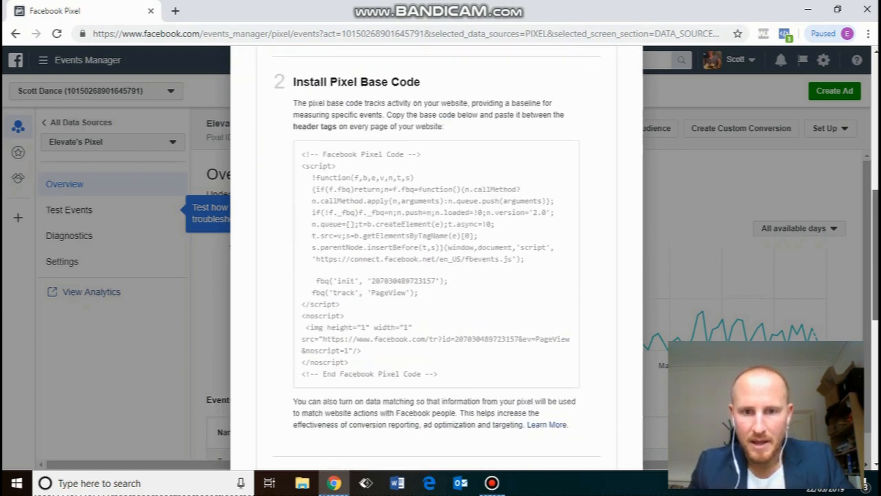
scroll(450, 183, "down", 7)
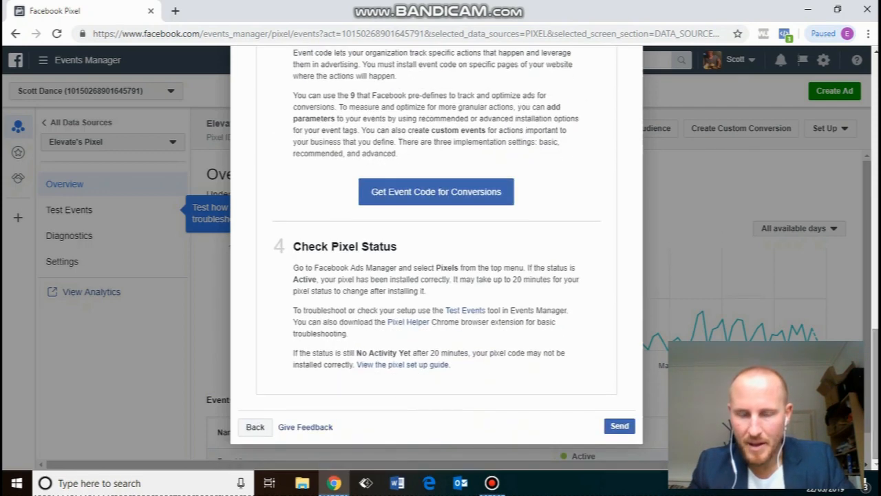
left_click(617, 429)
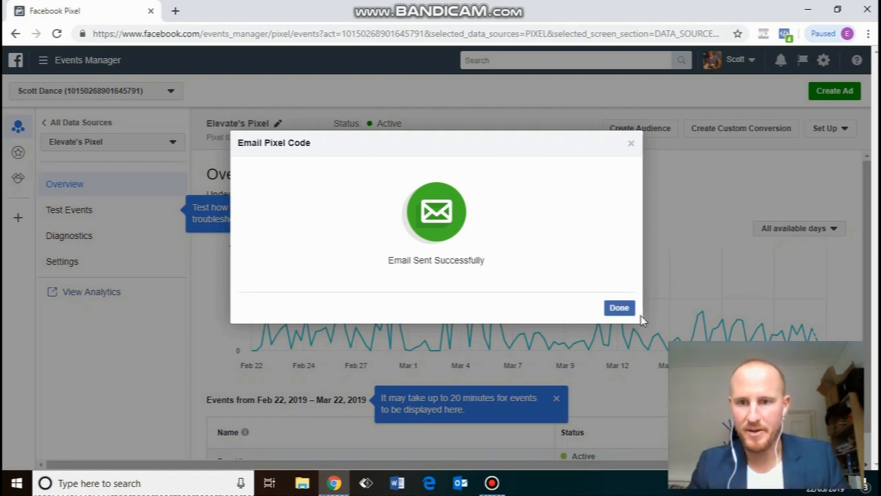
left_click(618, 307)
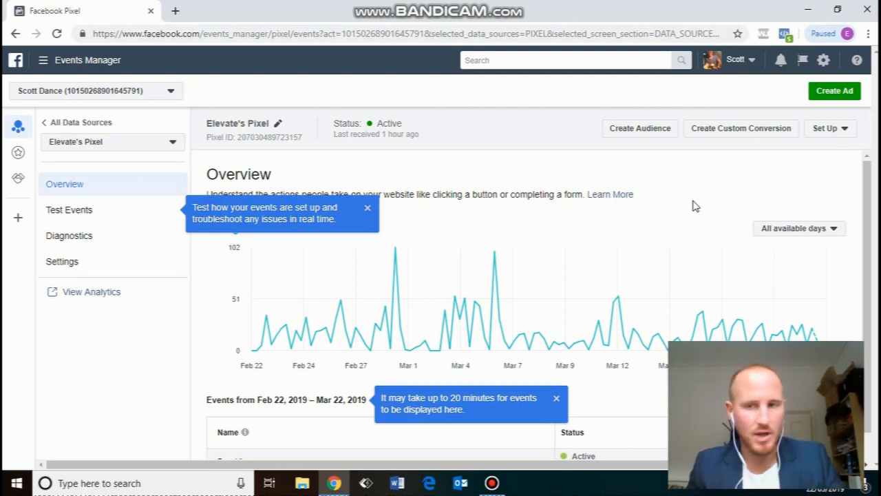
Choose manual installation under Install Pixel and copy Elevate's pixel base code.
left_click(829, 129)
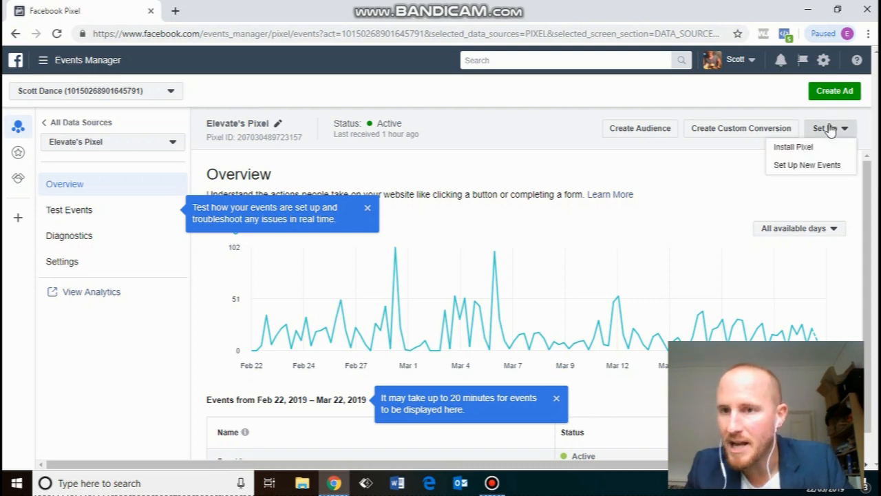
left_click(809, 147)
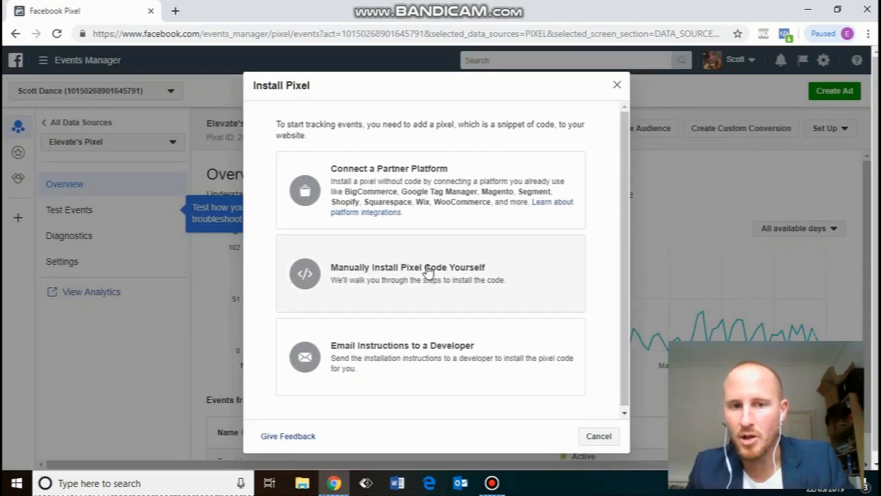
left_click(402, 278)
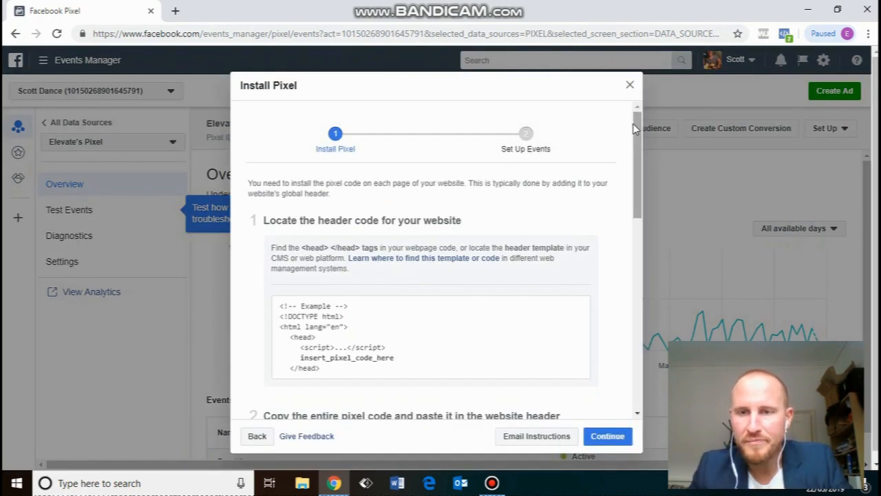
left_click_drag(637, 125, 598, 238)
left_click(435, 228)
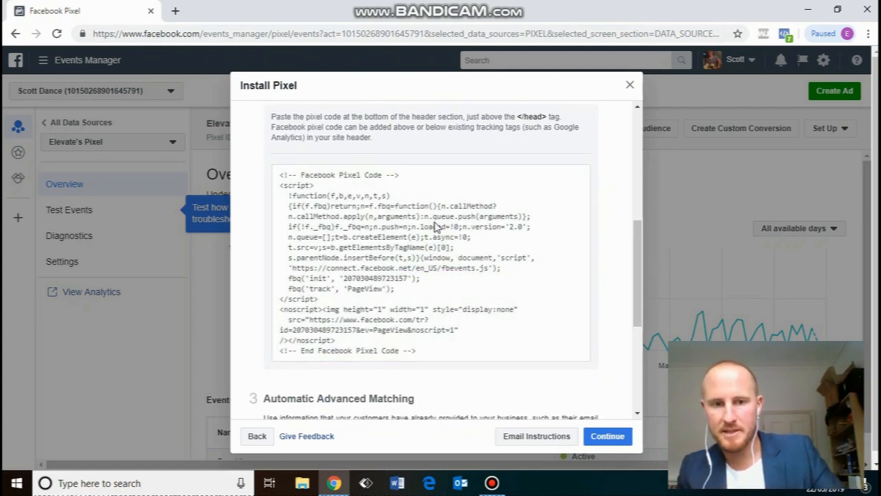
left_click(114, 486)
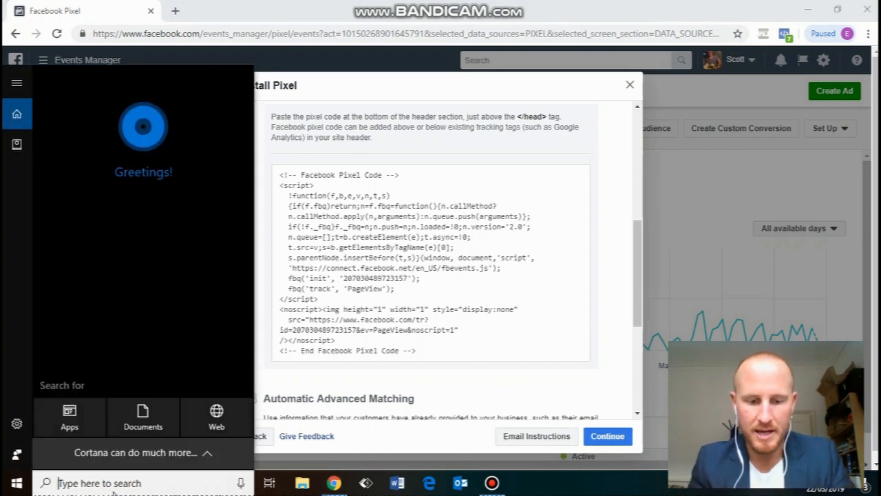
Paste the pixel code into a new Notepad file, save it as 'pixel 2', then close Notepad.
type("notepa")
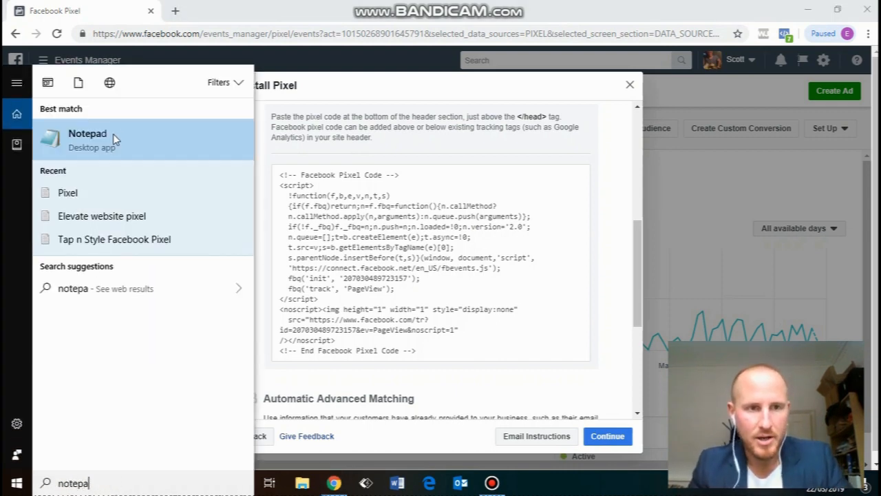
left_click(118, 135)
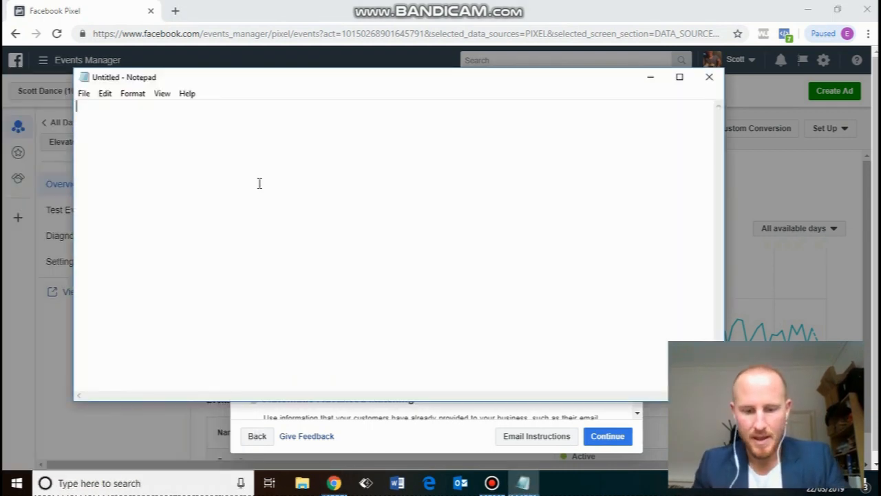
key("ctrl+v")
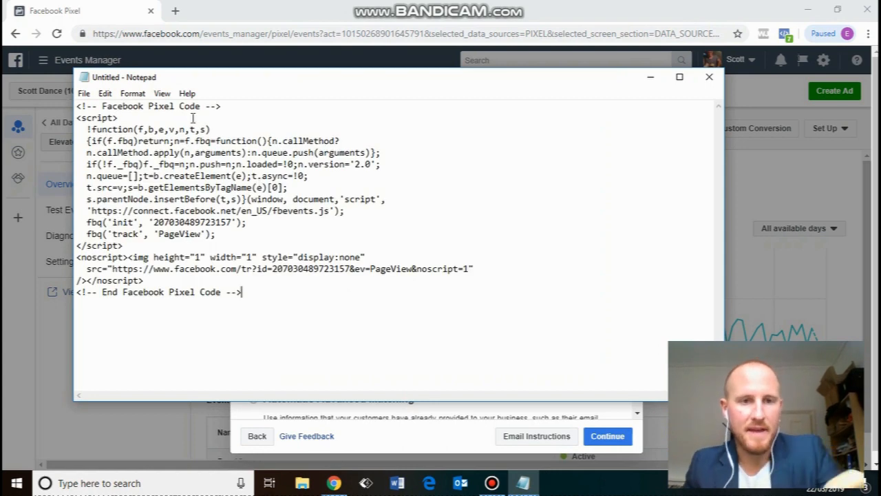
left_click(84, 95)
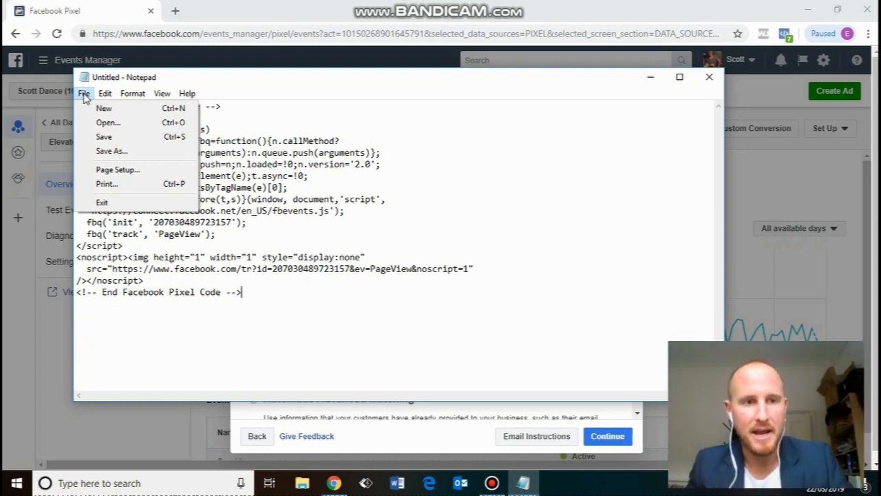
left_click(108, 139)
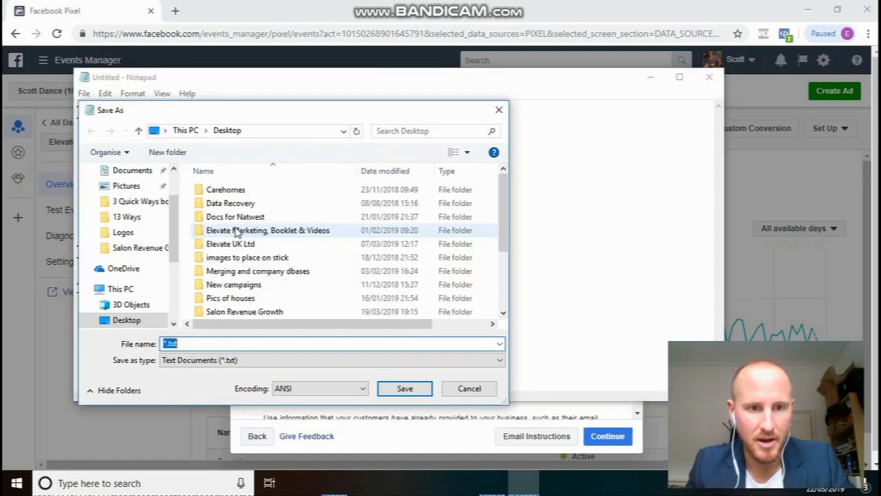
type("pixel 2")
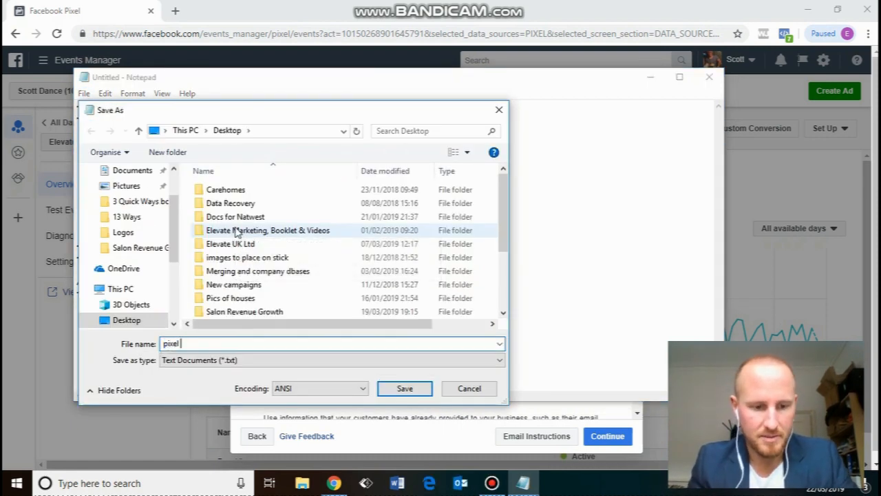
left_click(404, 389)
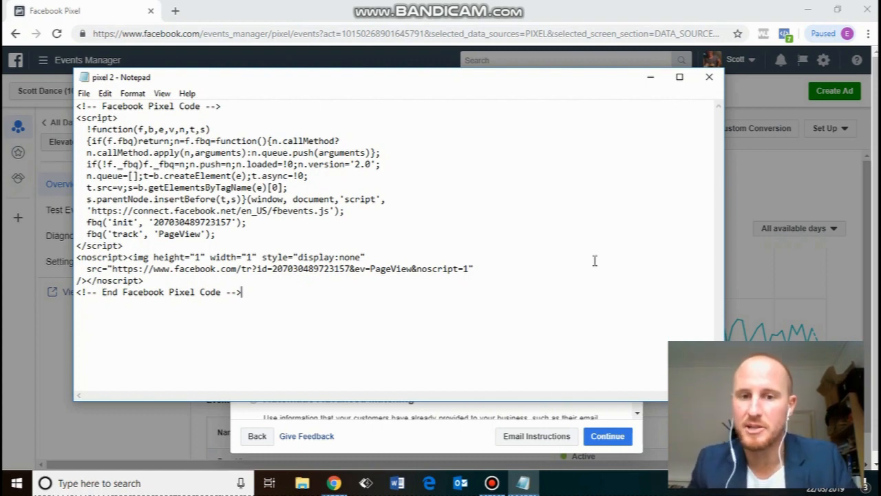
left_click(709, 77)
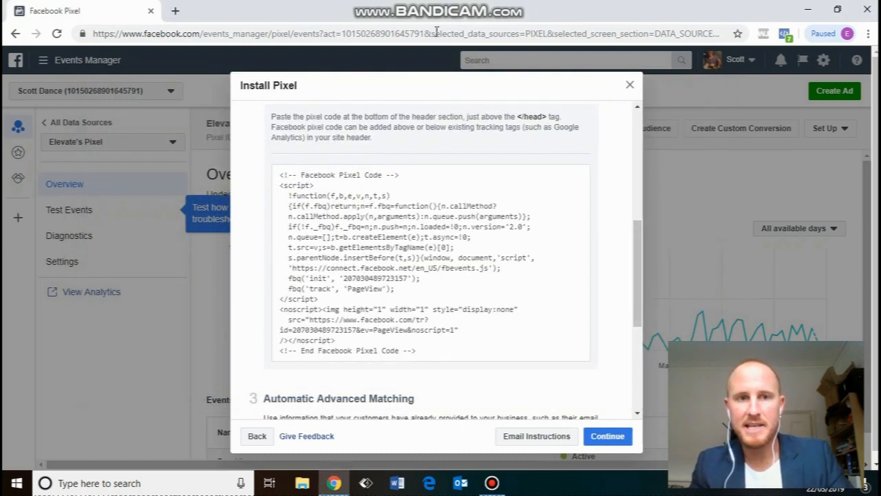
In a new tab, search Google for 'facebook pixel helper'.
left_click(177, 12)
type("google.com")
key("Return")
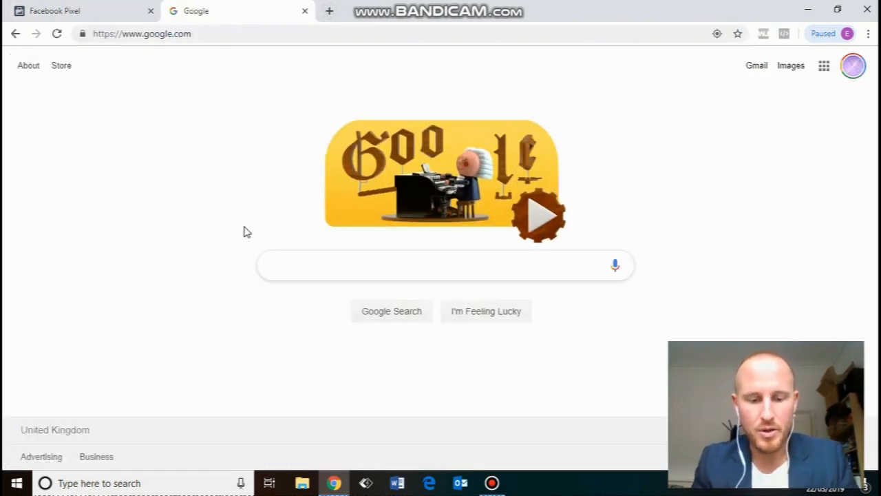
type("facebpp")
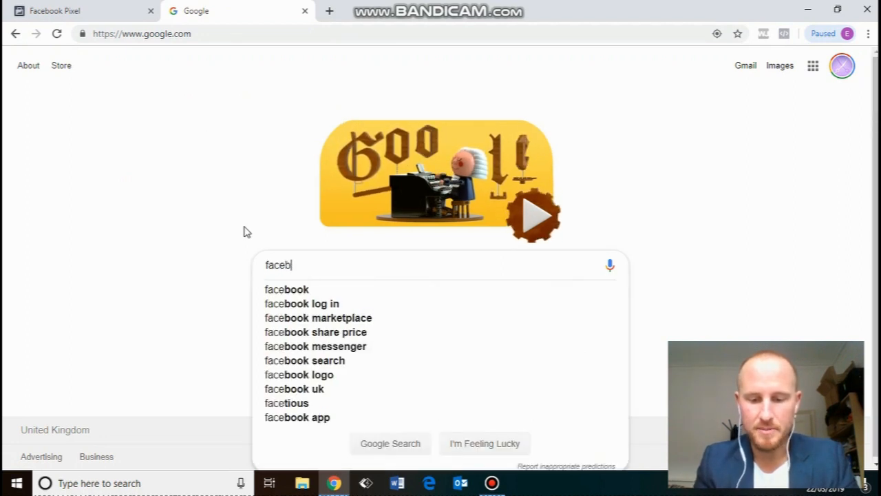
key("BackSpace")
key("BackSpace")
type("ook pixel")
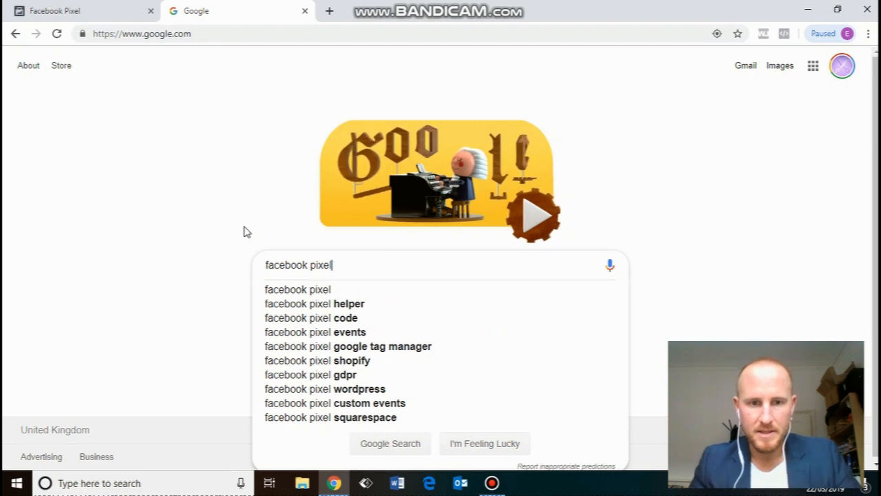
left_click(336, 308)
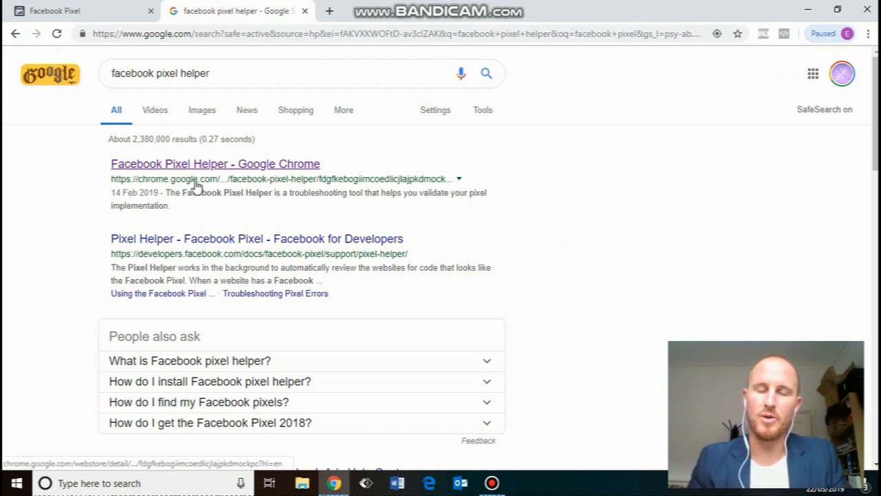
Open the 'Facebook Pixel Helper - Google Chrome' Web Store listing from the results.
left_click(306, 167)
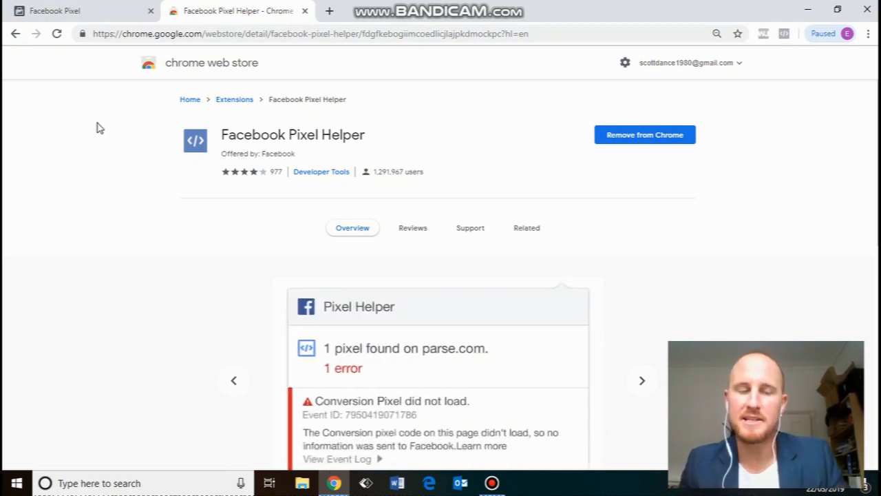
Load salonrevenuegrowth.com and confirm Pixel Helper detects one pixel firing PageView.
left_click(329, 11)
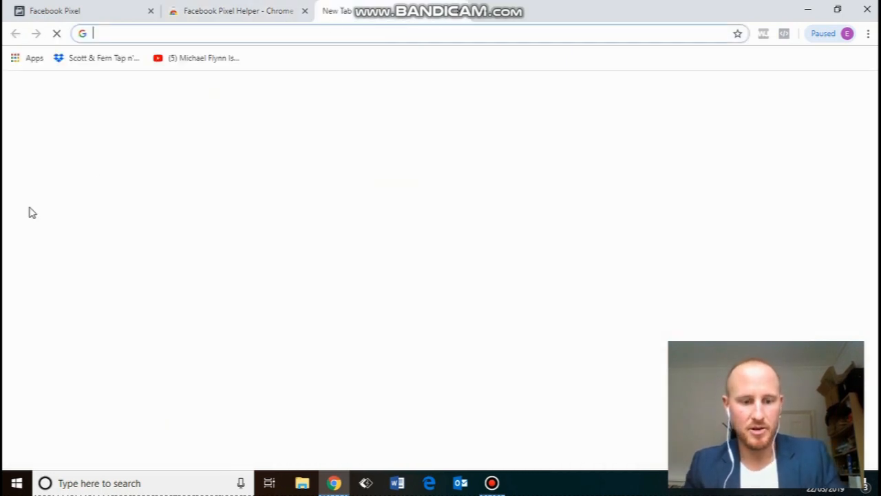
type("sal")
key("Return")
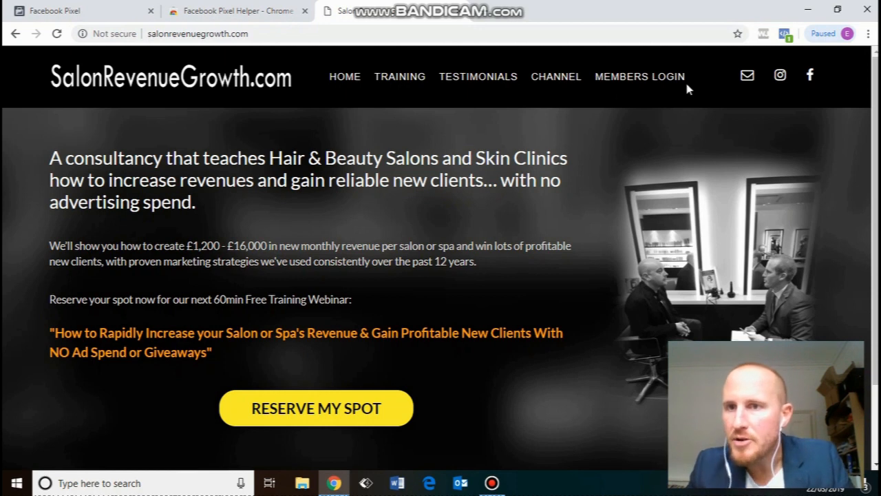
left_click(786, 35)
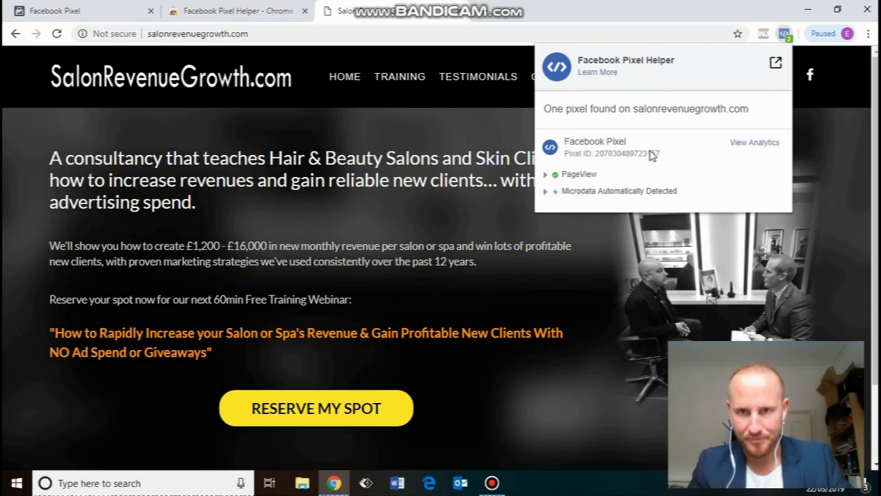
left_click(488, 14)
Load simonsbakery.co.uk in the new tab, then return to the SalonRevenueGrowth.com tab.
type("sa")
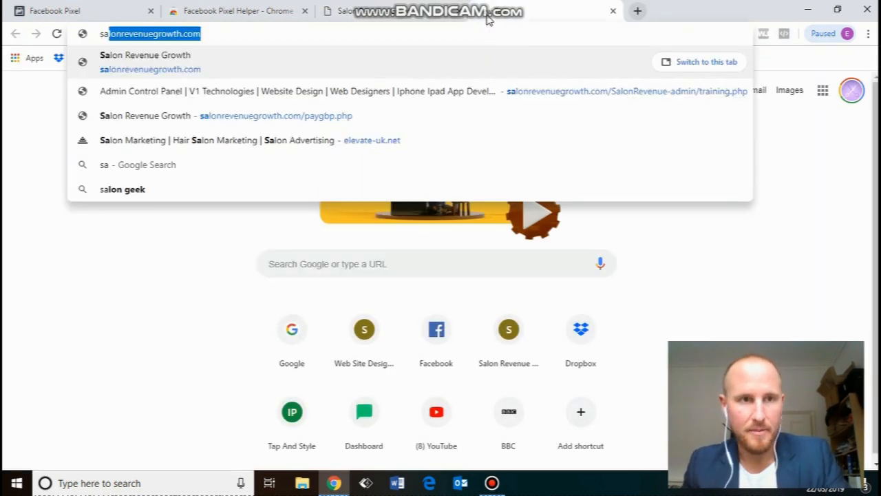
key("BackSpace")
key("BackSpace")
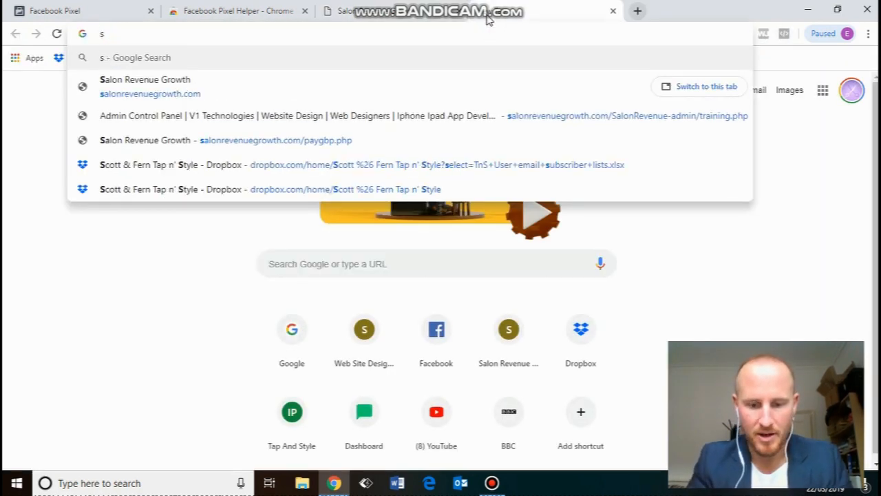
type("imo")
key("Return")
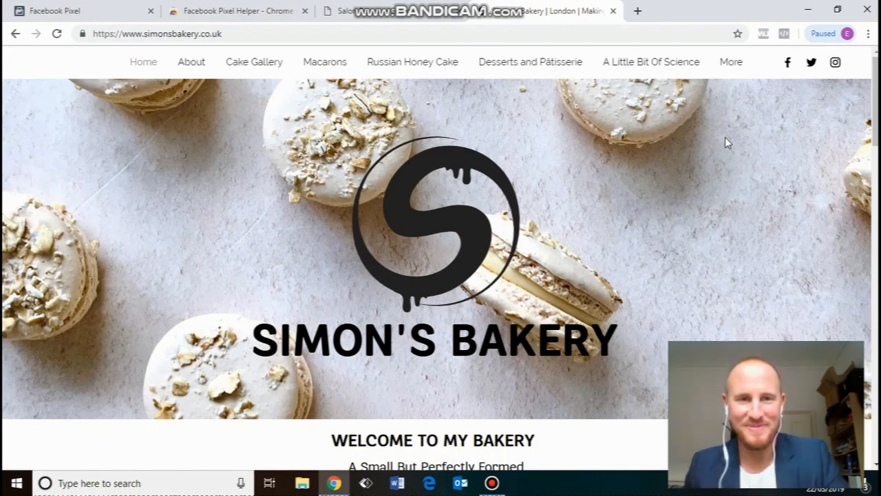
left_click(341, 10)
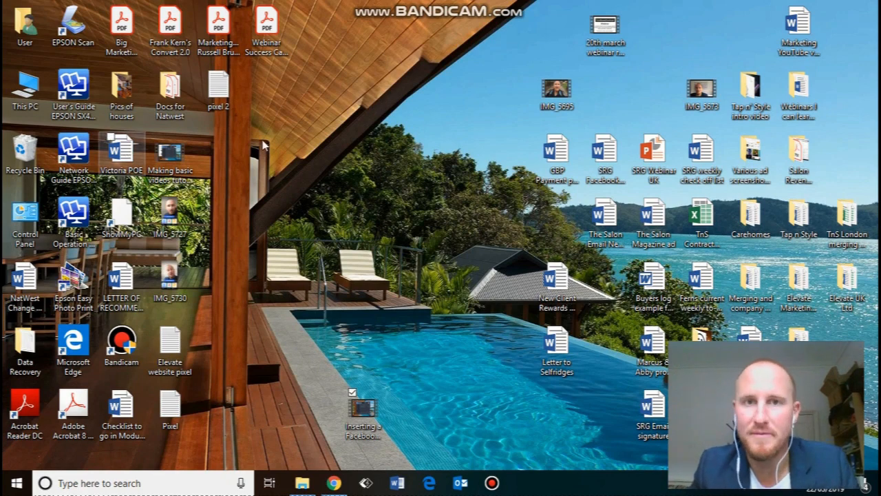
From the Salon Revenue Growth page, enter Manage Ads for the ad account and open Audiences via All Tools.
left_click(333, 483)
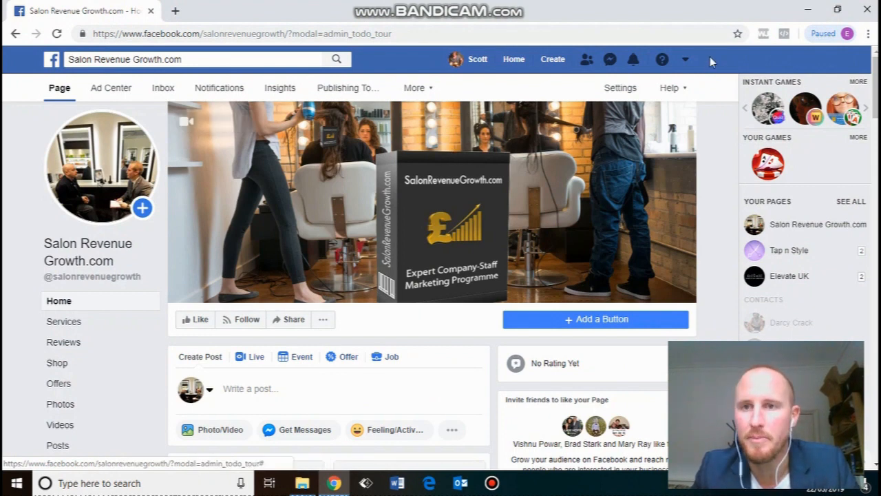
left_click(687, 60)
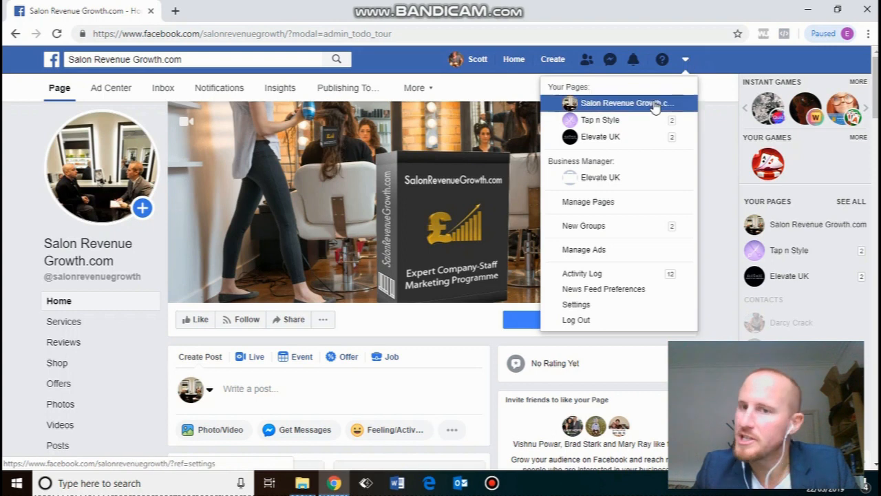
left_click(597, 249)
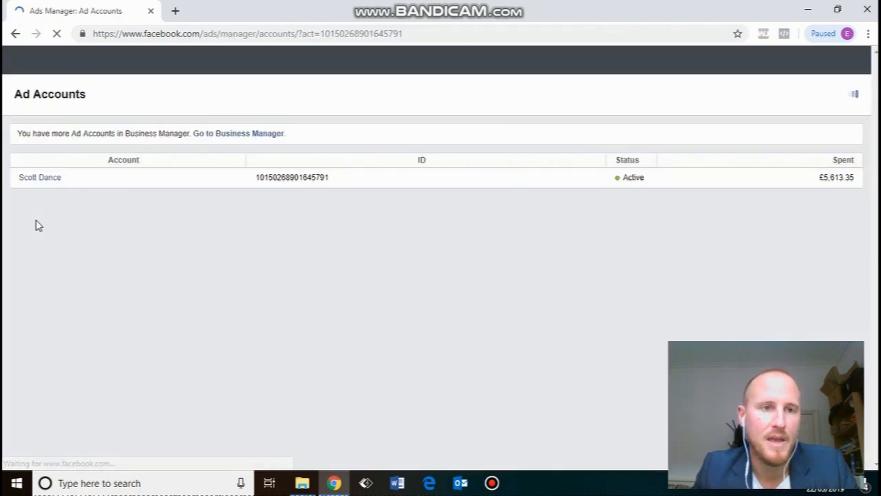
left_click(42, 181)
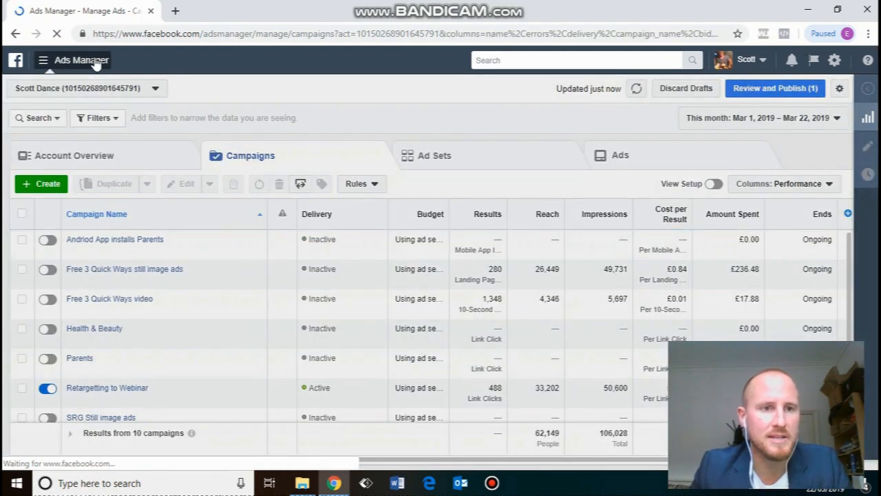
left_click(96, 62)
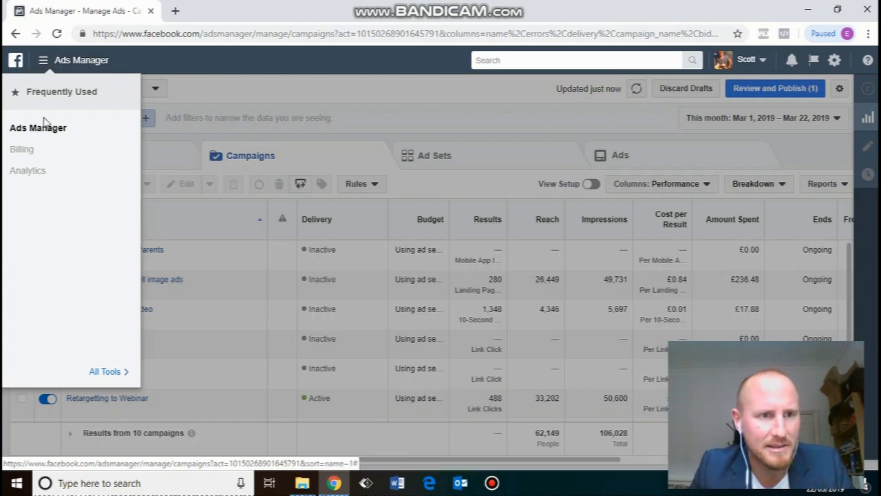
left_click(90, 370)
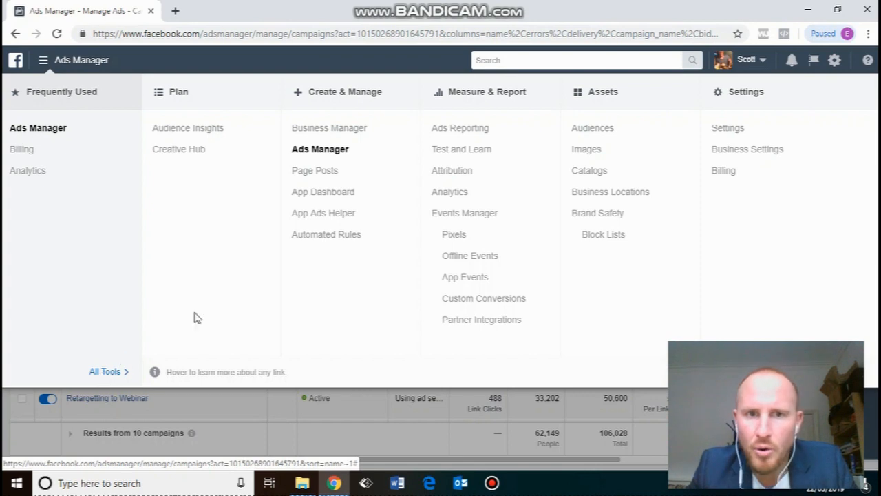
left_click(593, 135)
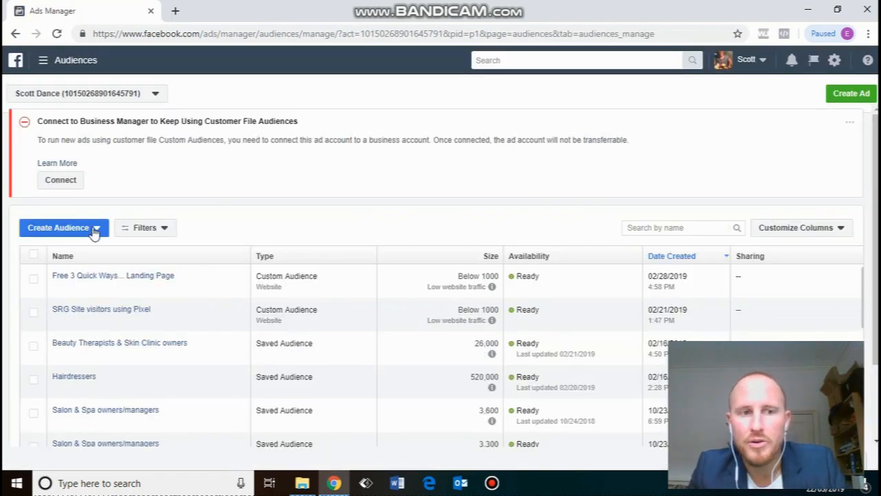
left_click(94, 234)
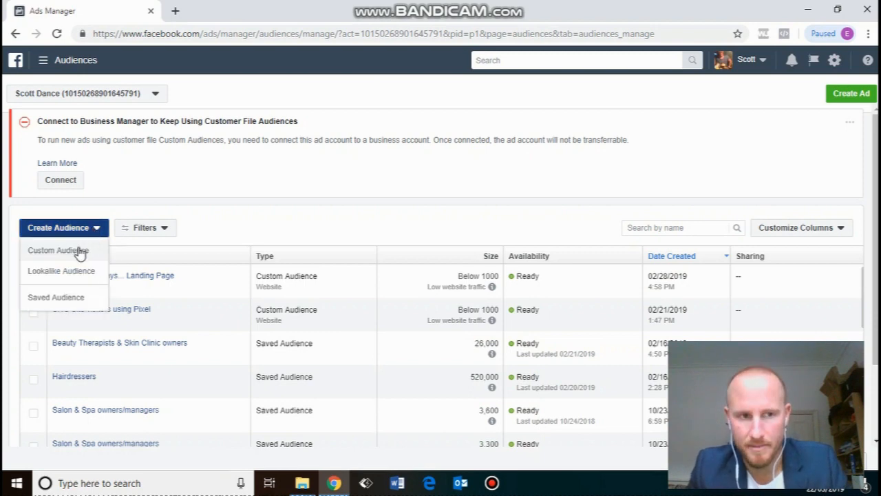
left_click(80, 251)
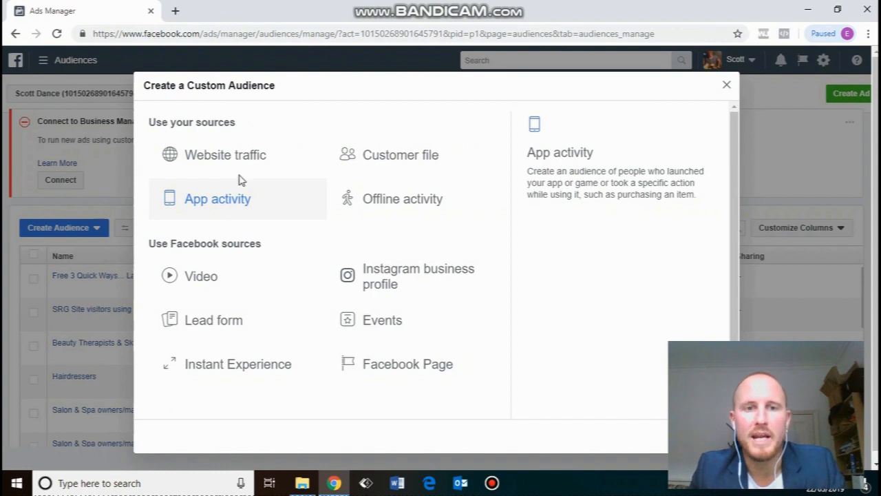
left_click(251, 154)
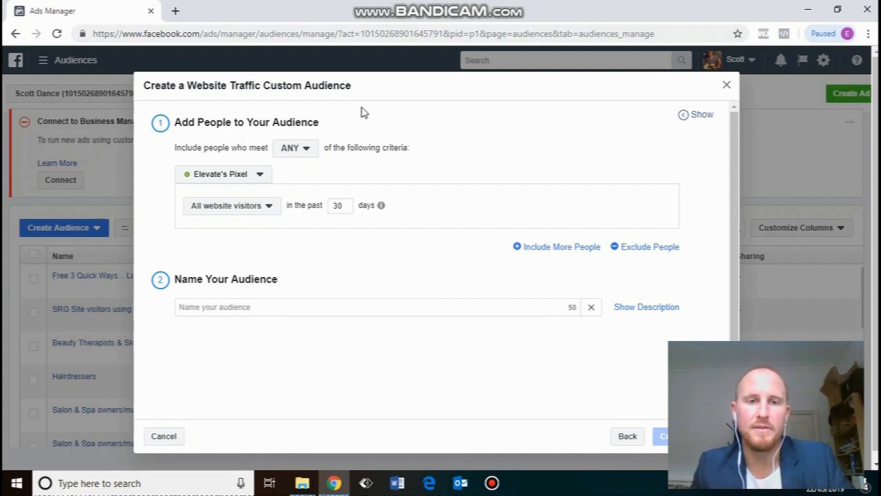
Name the audience 'Website visitors 30 days', keeping any-criteria matching for all visitors in 30 days.
left_click(291, 151)
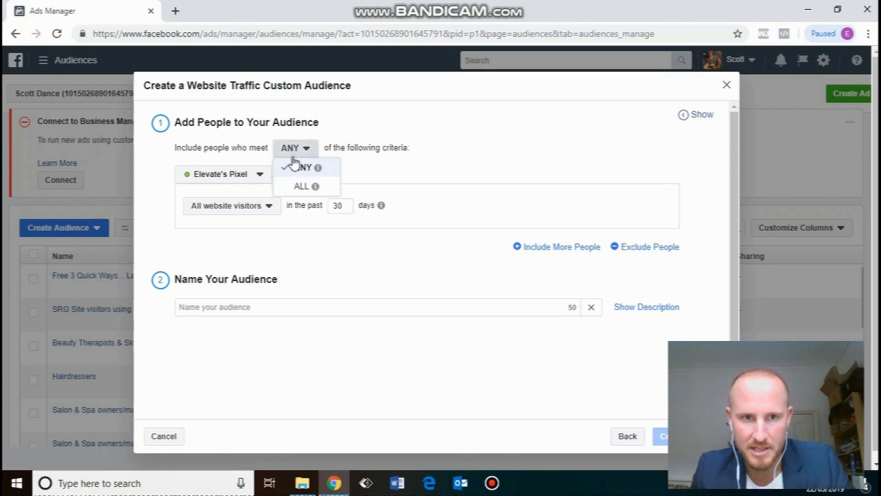
left_click(296, 167)
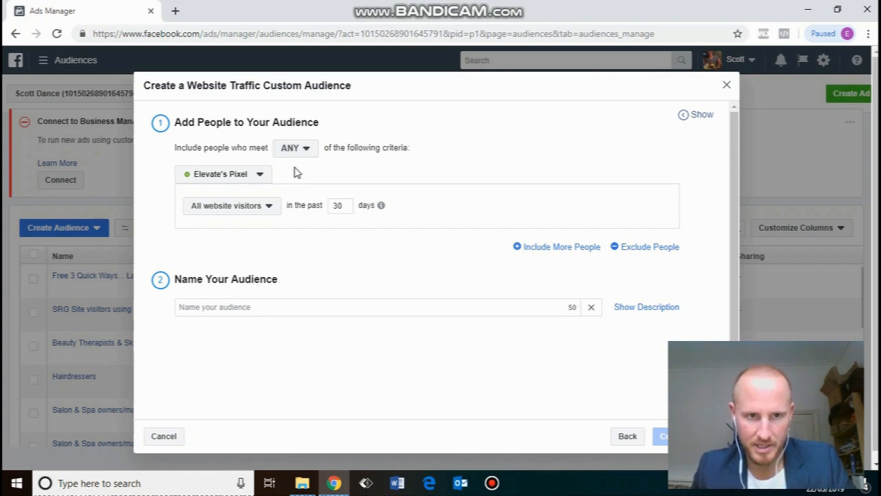
left_click(230, 209)
left_click(237, 206)
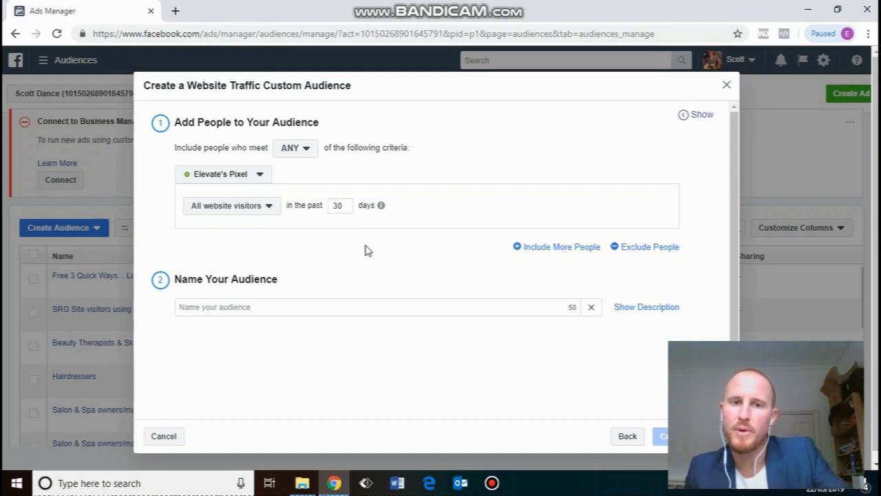
left_click(283, 310)
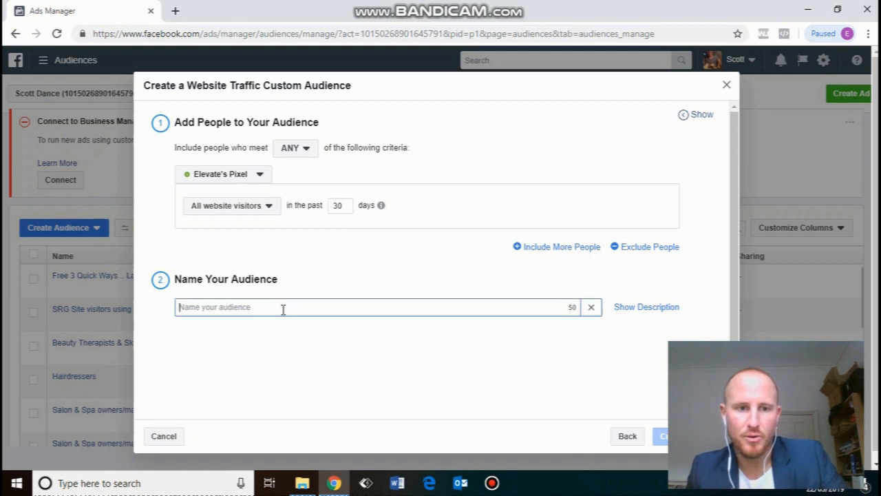
type("We")
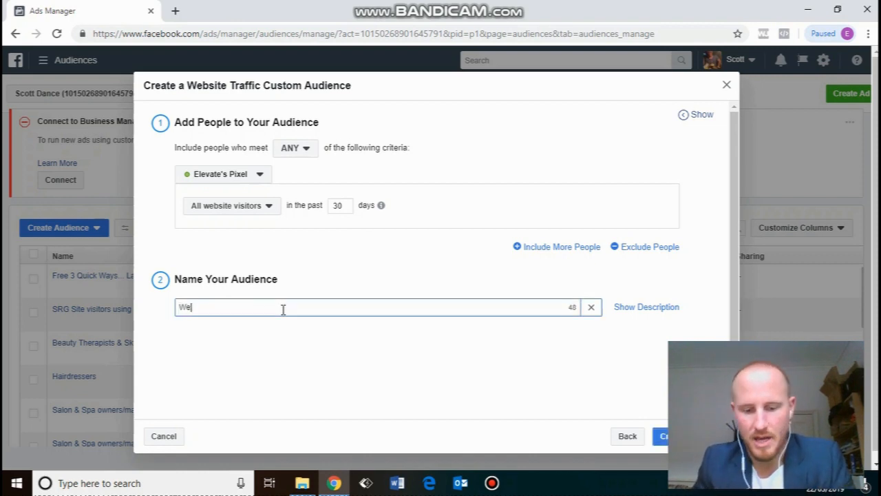
type("bsite visit")
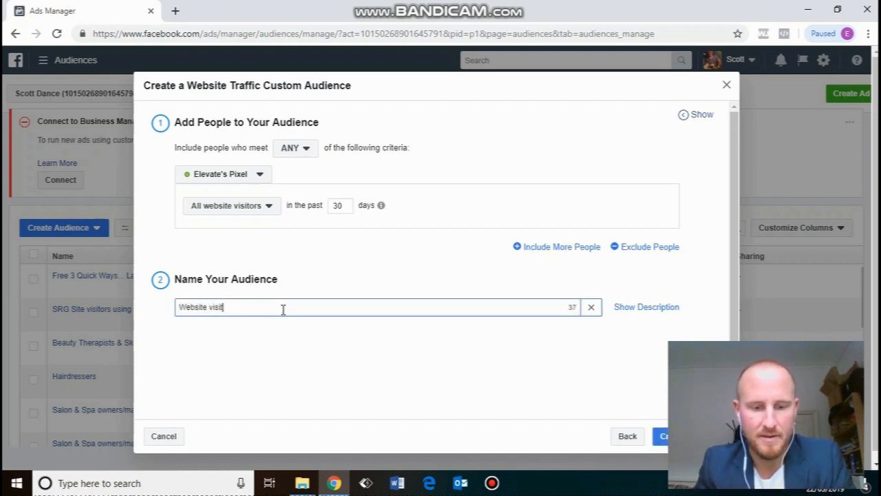
type("ors 30 days")
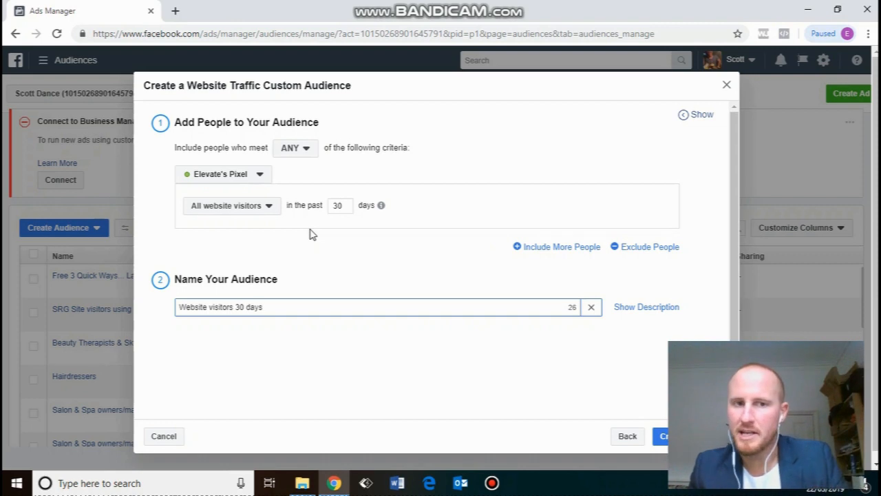
left_click(264, 208)
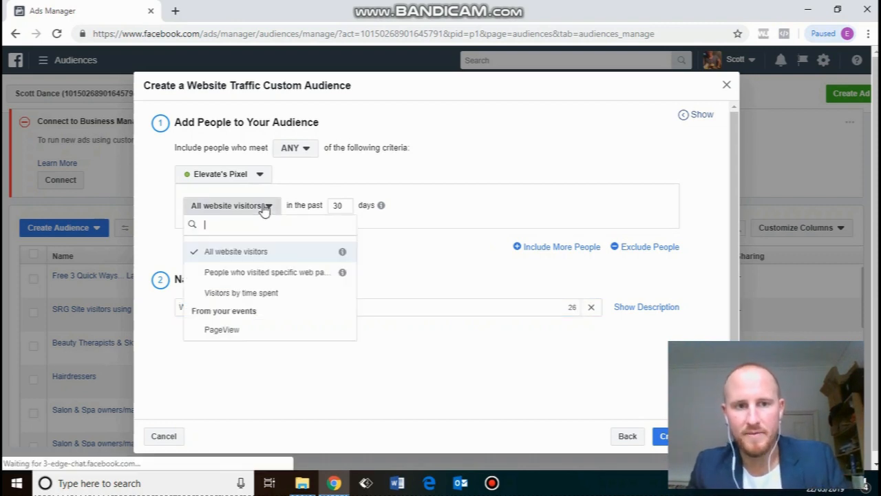
left_click(265, 274)
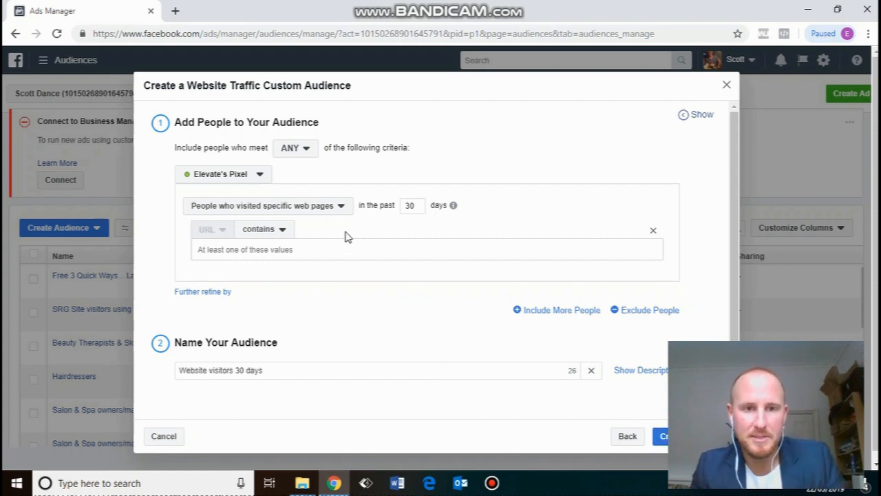
left_click(336, 208)
left_click(249, 256)
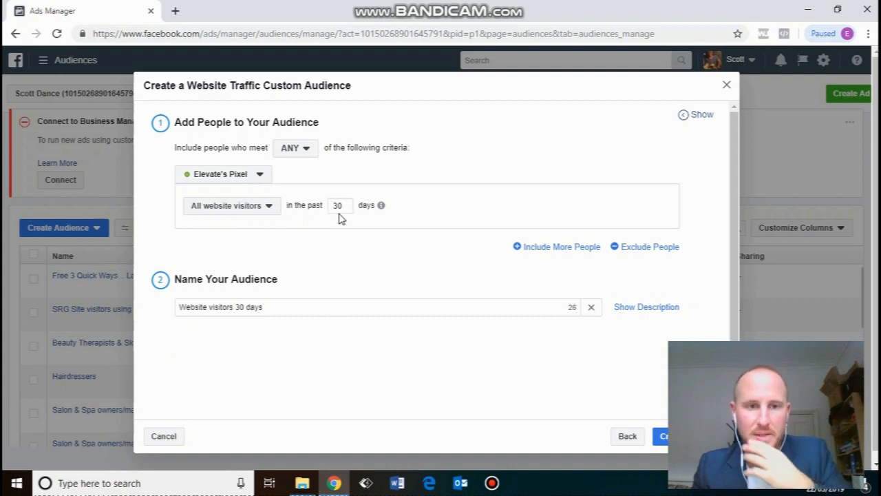
Create the audience, then choose to create an ad using it.
left_click(663, 436)
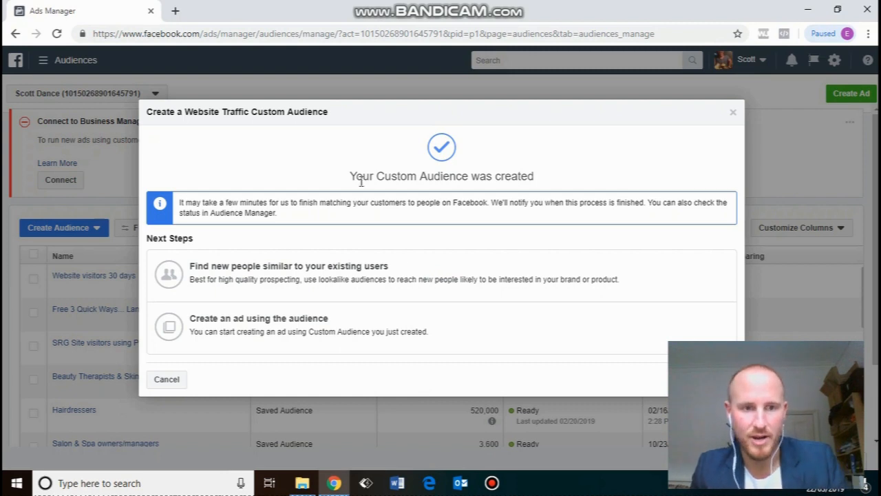
left_click(213, 335)
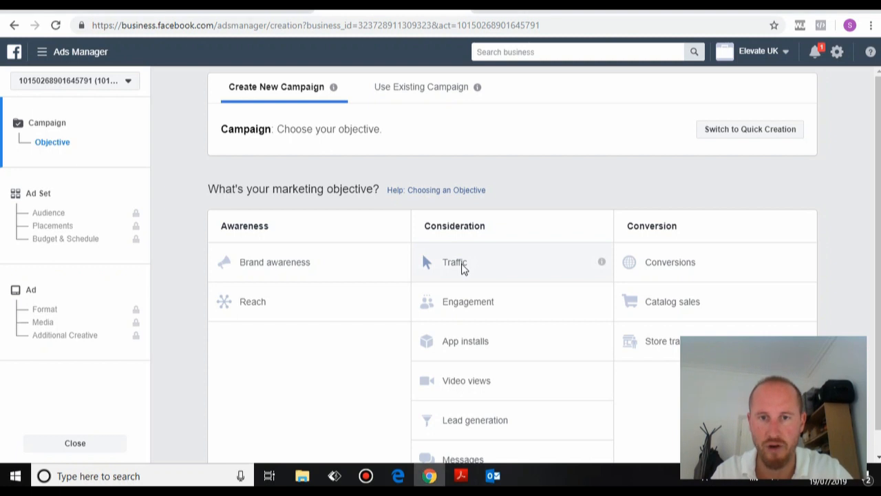
Choose the Traffic objective and name the campaign 'Example Ads for Tutorial'.
left_click(516, 262)
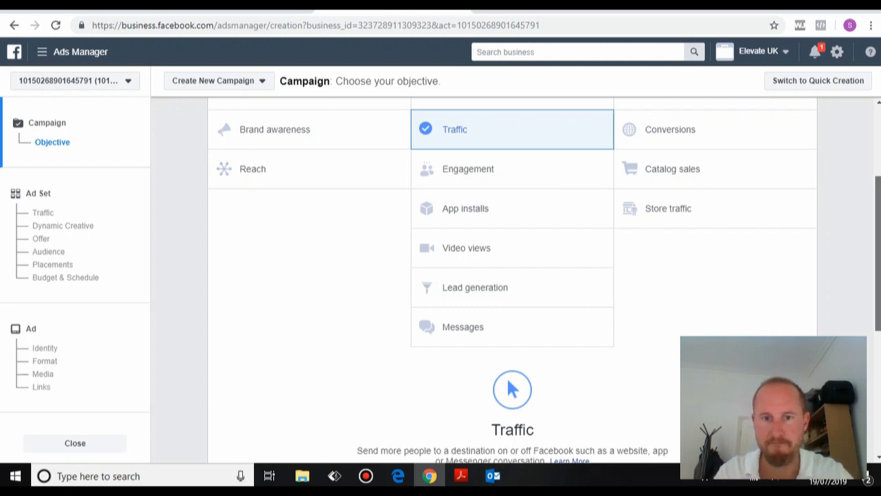
scroll(878, 255, "down", 1)
scroll(494, 350, "down", 3)
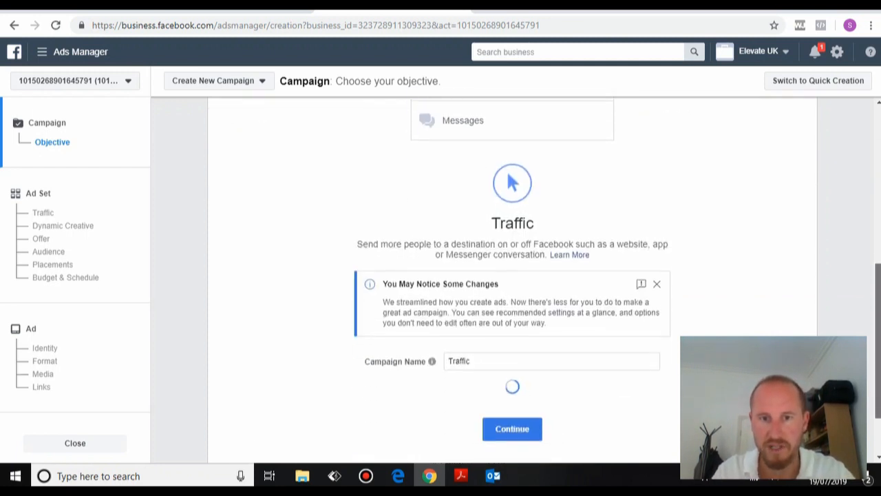
double_click(494, 351)
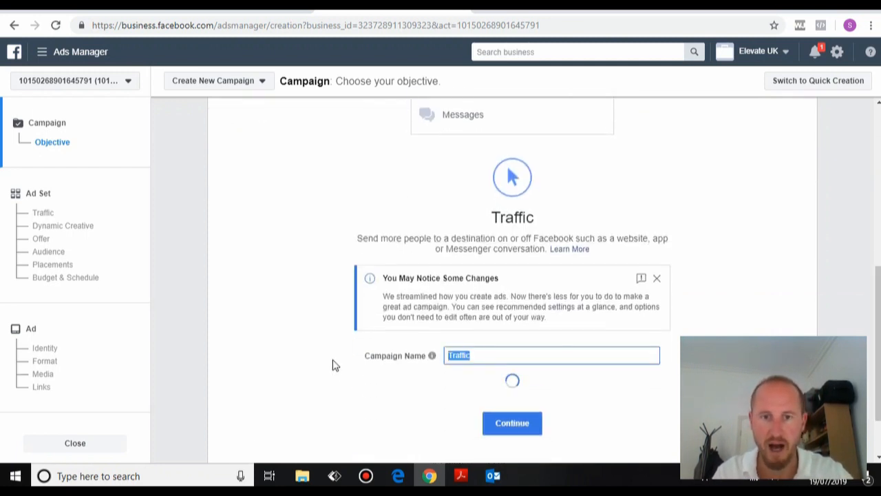
type("Exa")
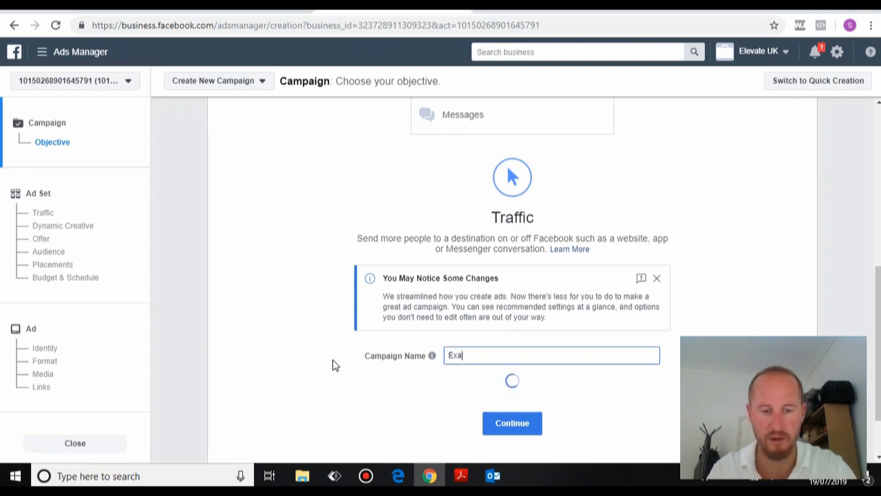
type("mple ")
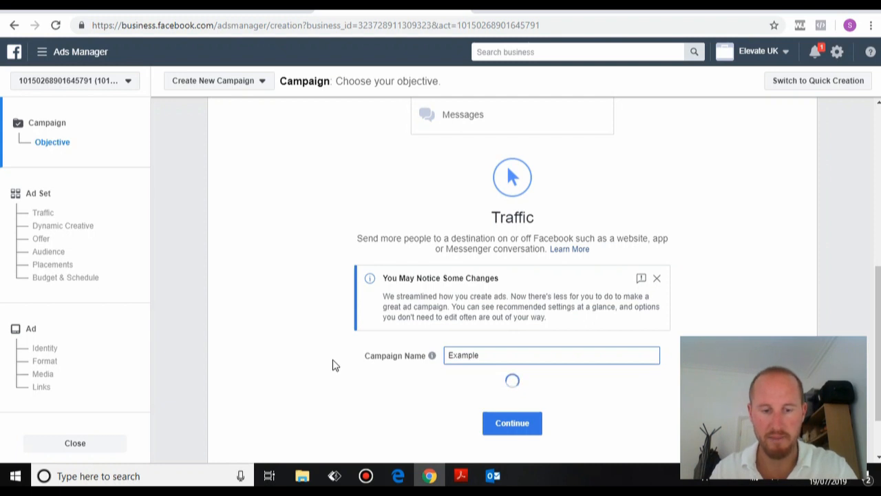
type("Ads f")
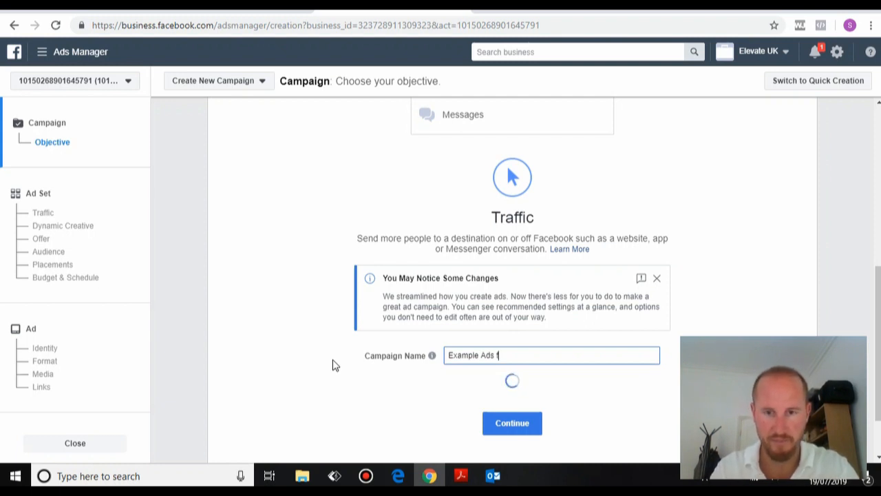
type("or Tutor")
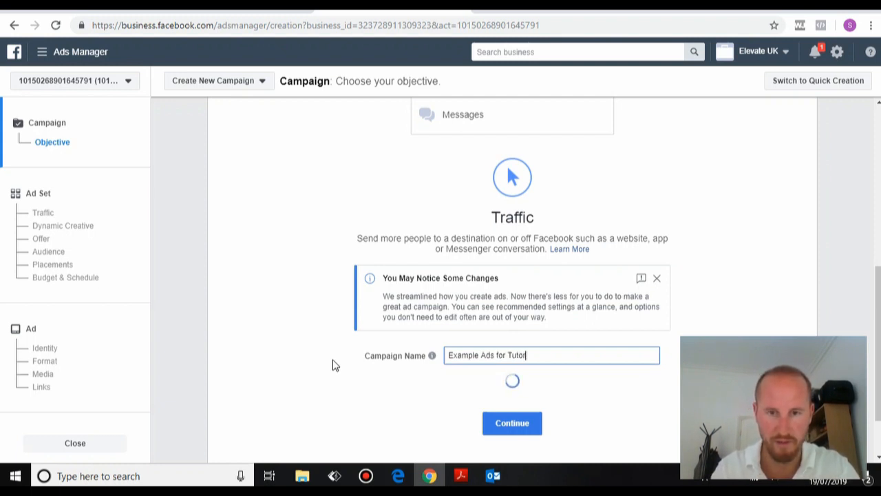
type("ial")
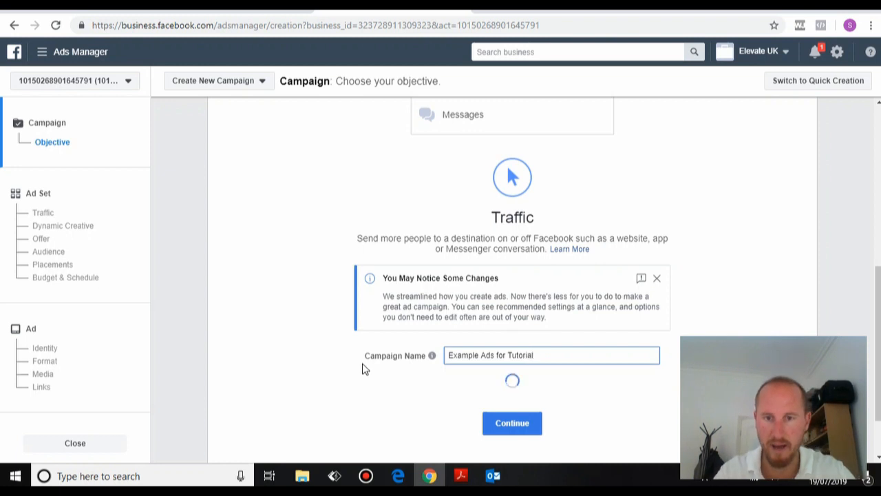
Continue to the ad set and rename it from 'GB - 18+' to 'Image 1'.
left_click(510, 423)
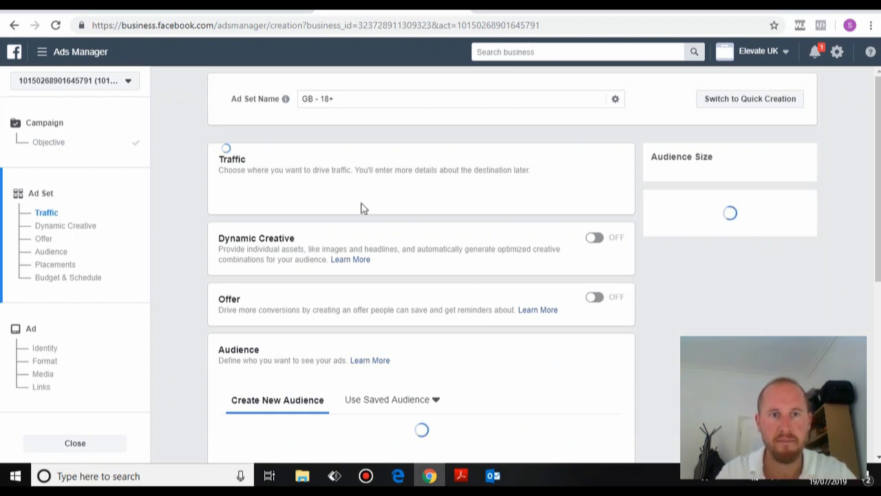
left_click(343, 102)
left_click_drag(342, 99, 291, 99)
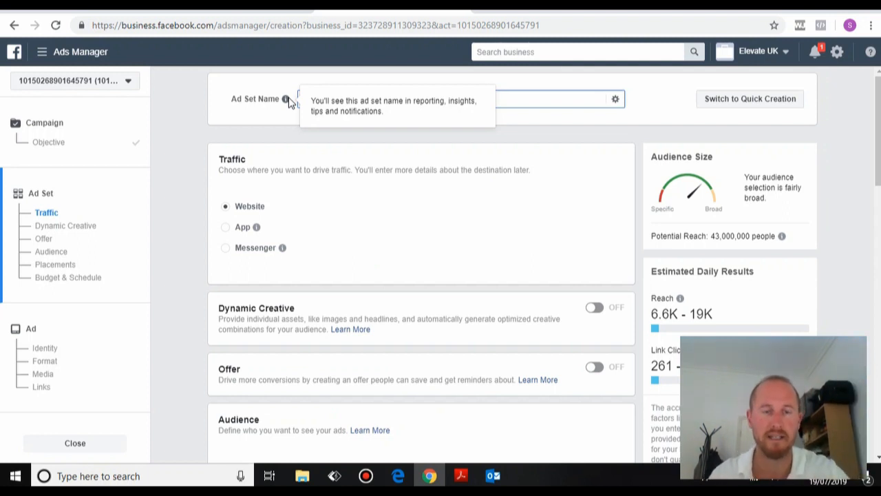
type("Image")
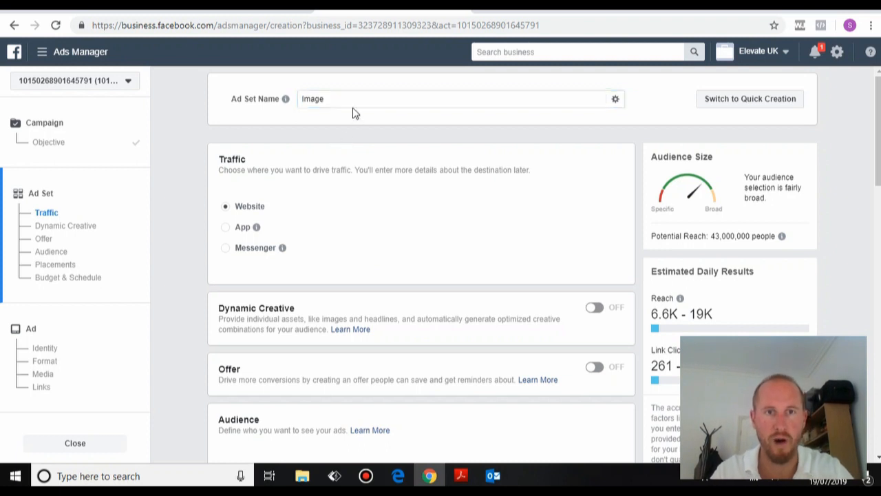
left_click(354, 101)
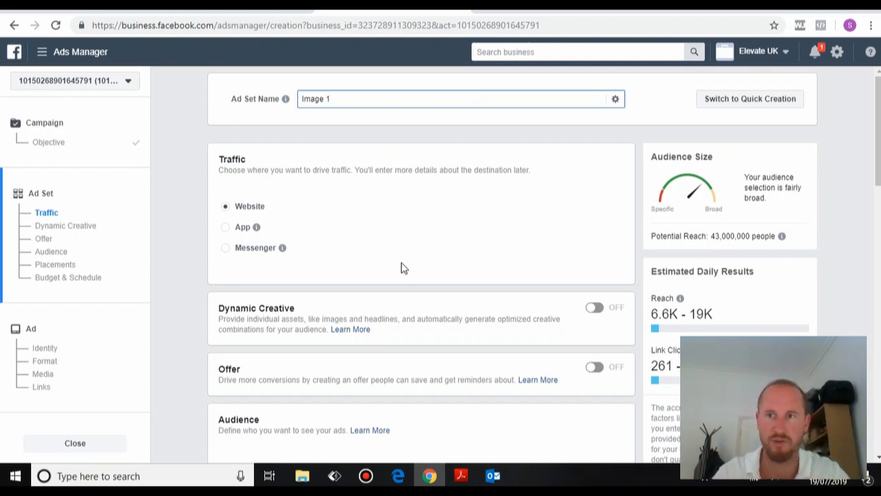
mouse_move(879, 110)
left_mouse_down()
mouse_move(879, 135)
mouse_move(879, 112)
left_mouse_up()
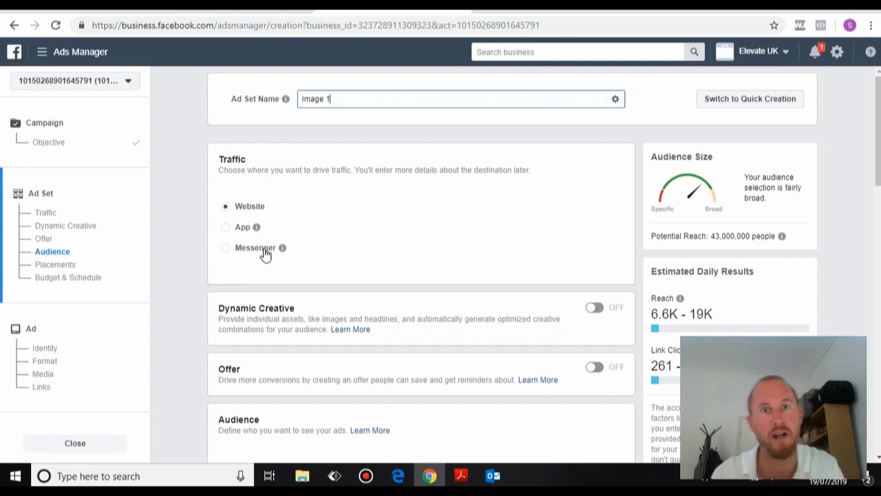
left_click_drag(878, 114, 877, 130)
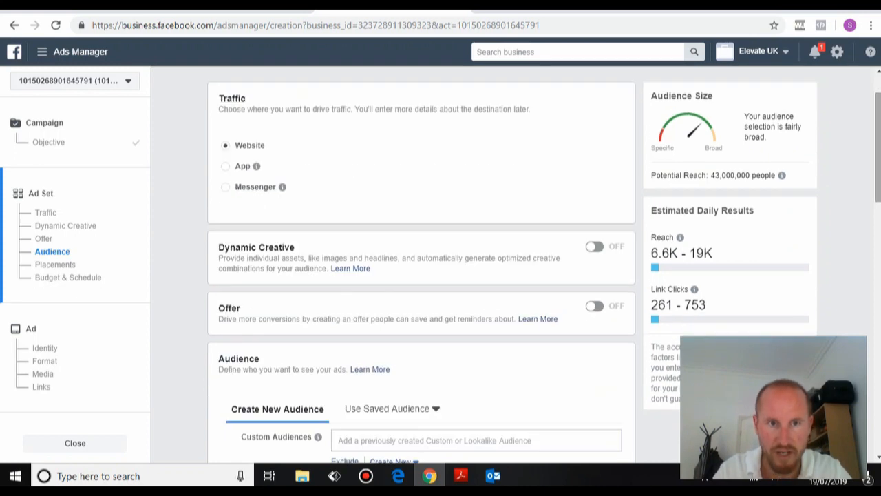
left_click(596, 249)
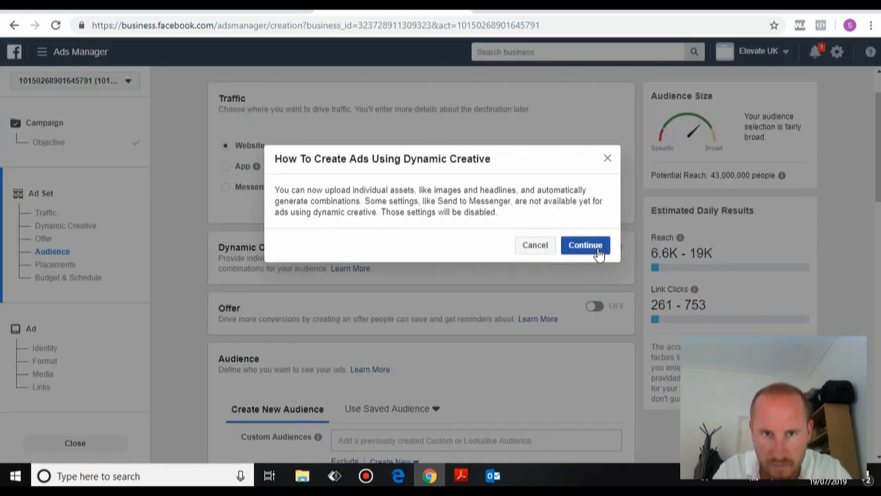
left_click(548, 251)
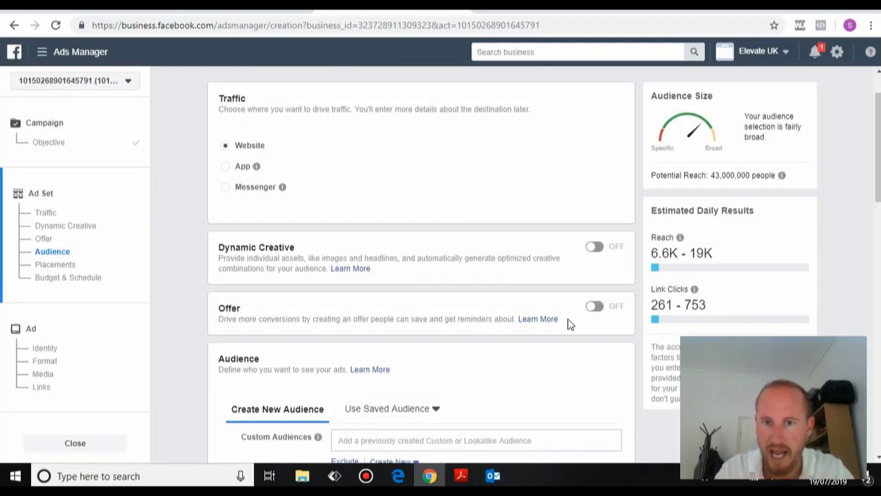
left_click(597, 307)
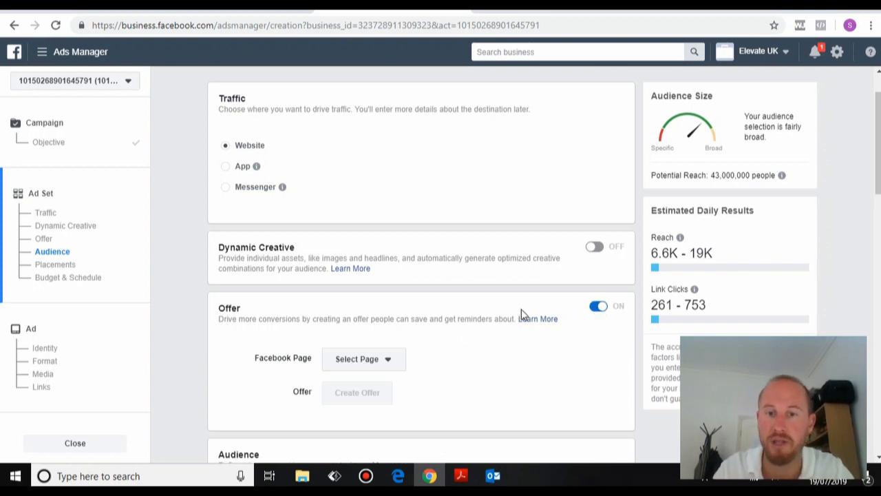
left_click(596, 308)
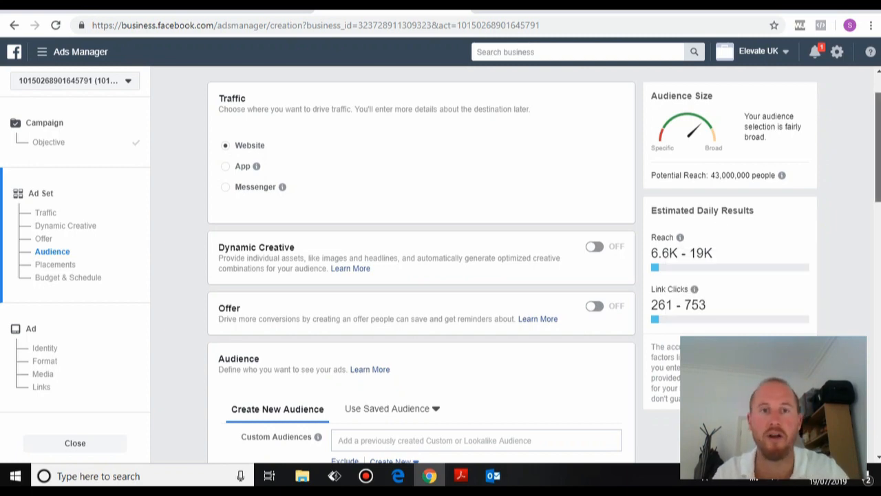
scroll(421, 275, "down", 1)
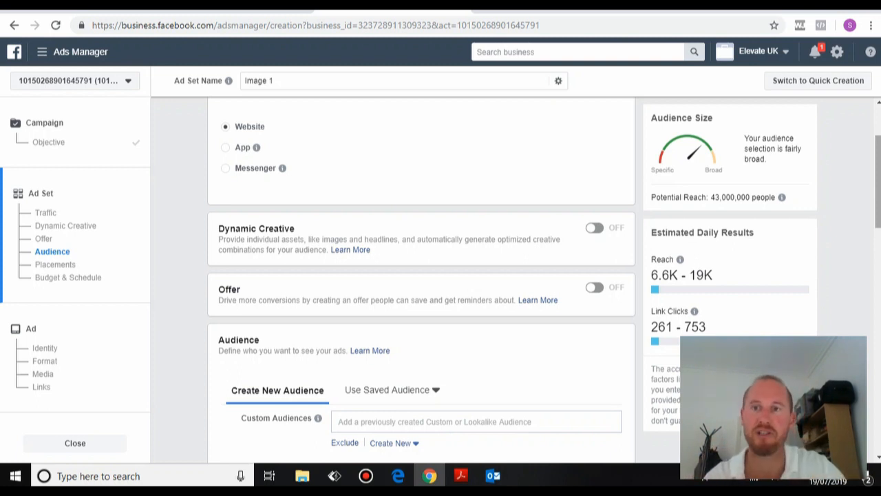
Add 'SRG Website Visitors 90 Days' as the ad set's custom audience.
scroll(421, 278, "down", 2)
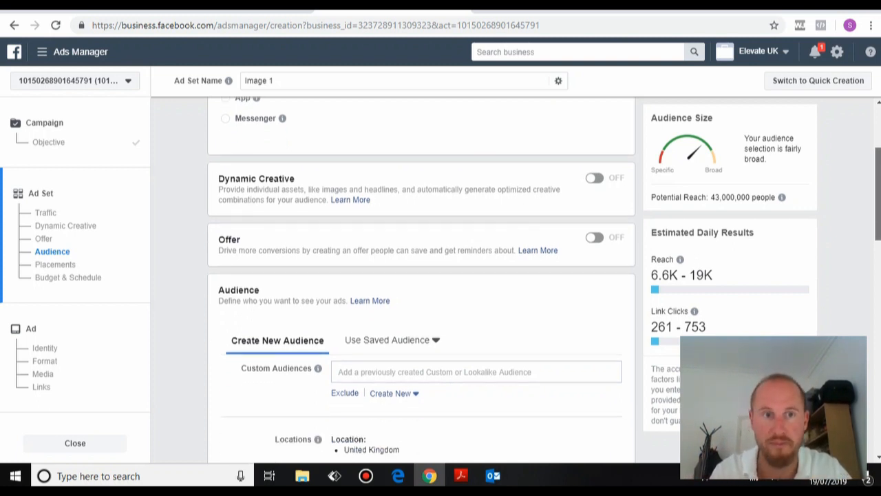
scroll(421, 278, "down", 1)
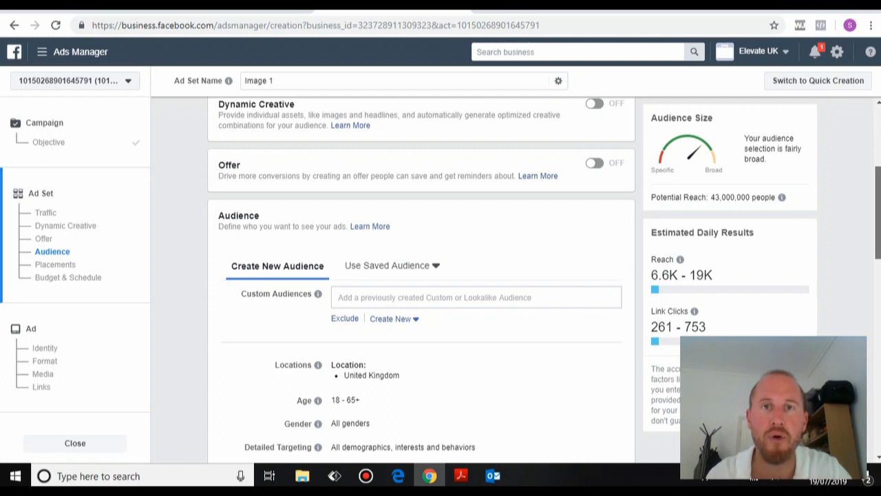
scroll(422, 278, "down", 1)
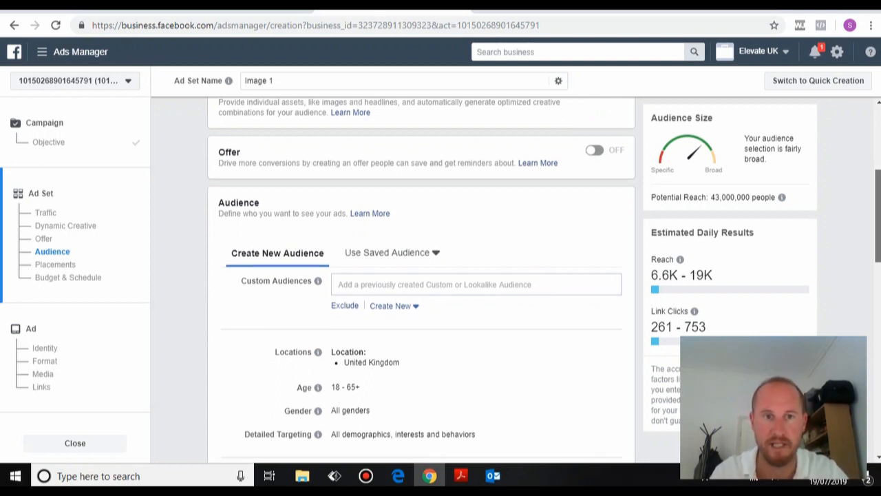
scroll(422, 278, "down", 1)
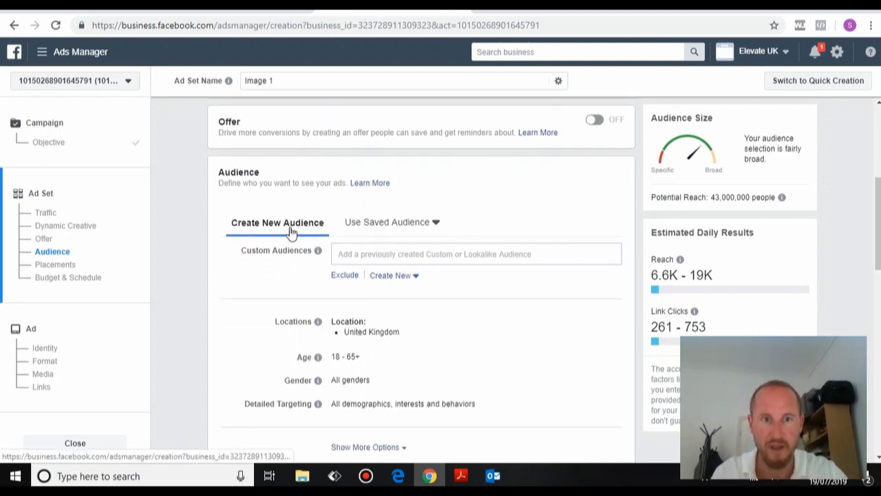
left_click(351, 258)
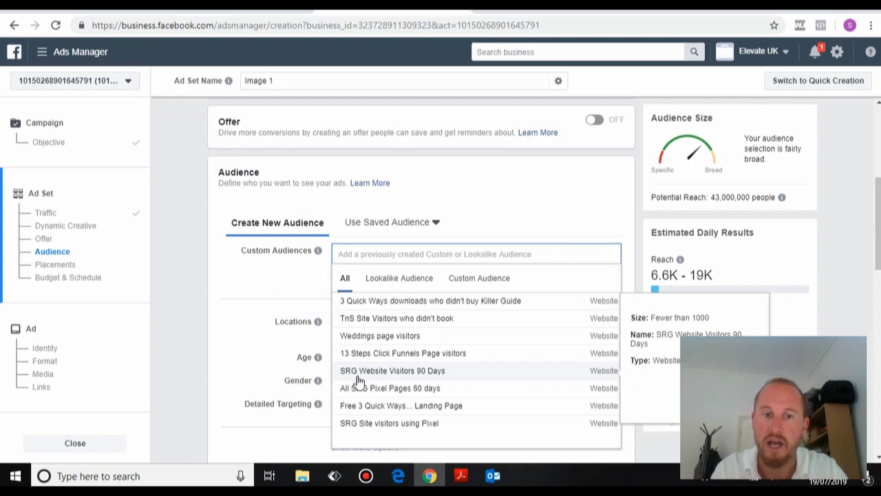
left_click(413, 371)
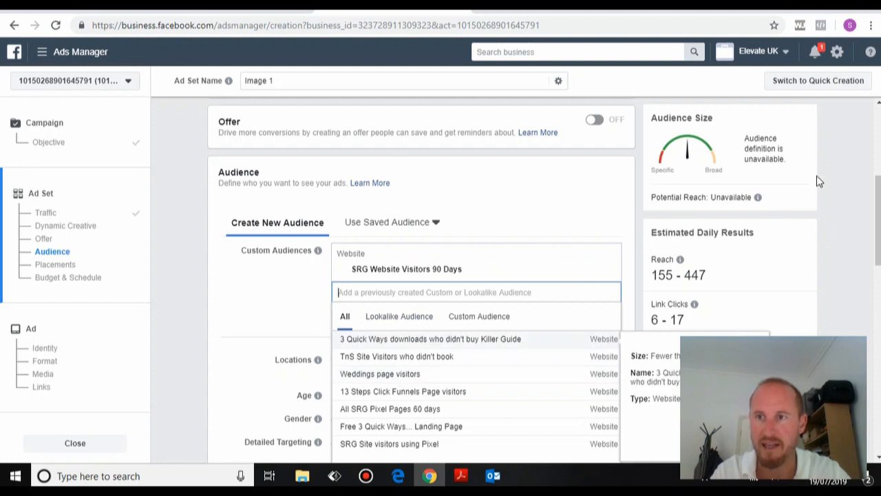
scroll(816, 177, "down", 1)
left_click(278, 231)
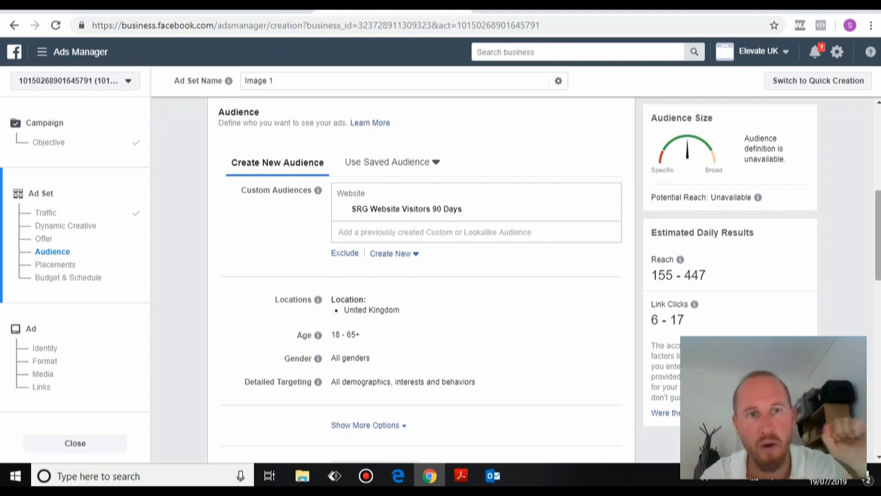
scroll(877, 255, "down", 2)
scroll(878, 275, "down", 3)
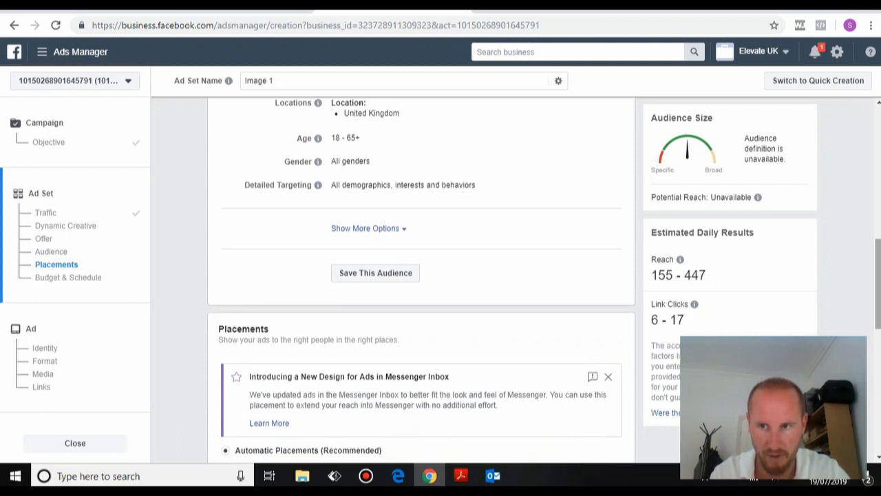
scroll(878, 289, "down", 3)
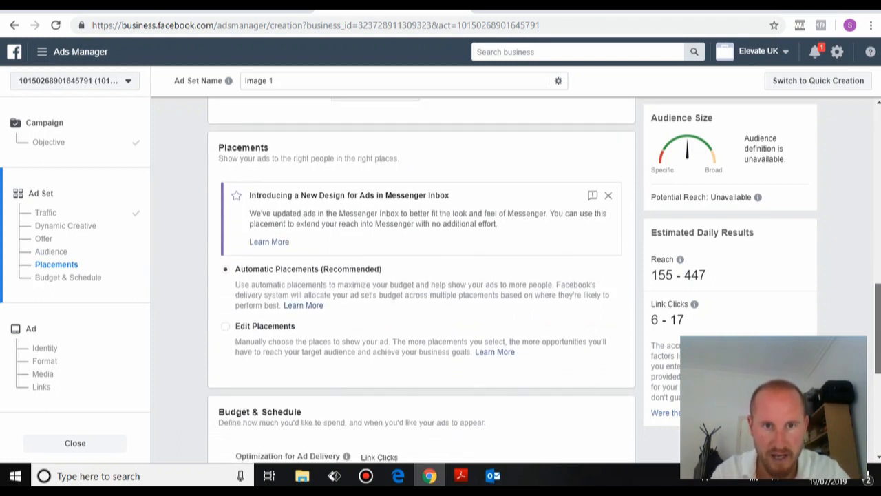
scroll(421, 276, "down", 1)
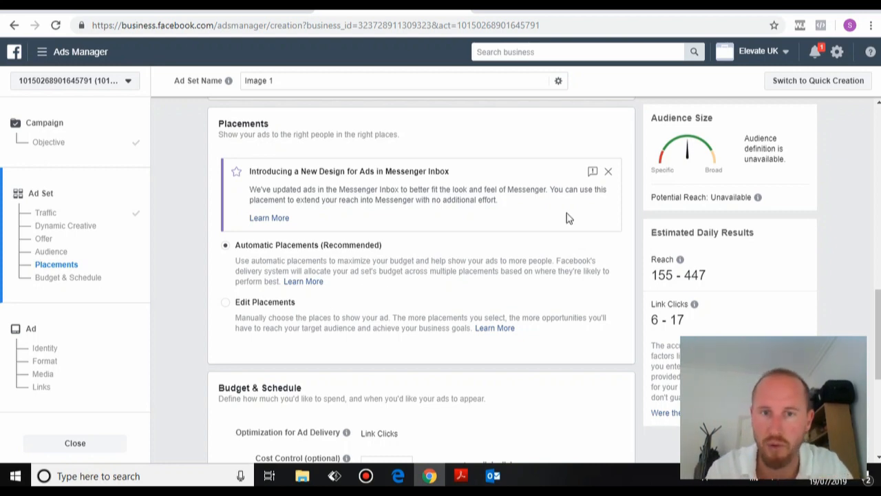
left_click_drag(878, 323, 878, 359)
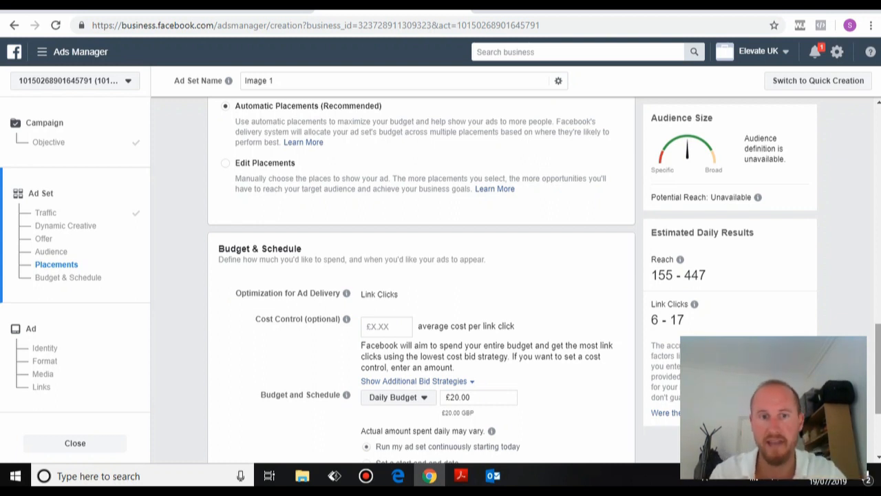
Lower the daily budget from £20.00 to £5.00 and reveal the extra delivery options.
scroll(465, 333, "down", 1)
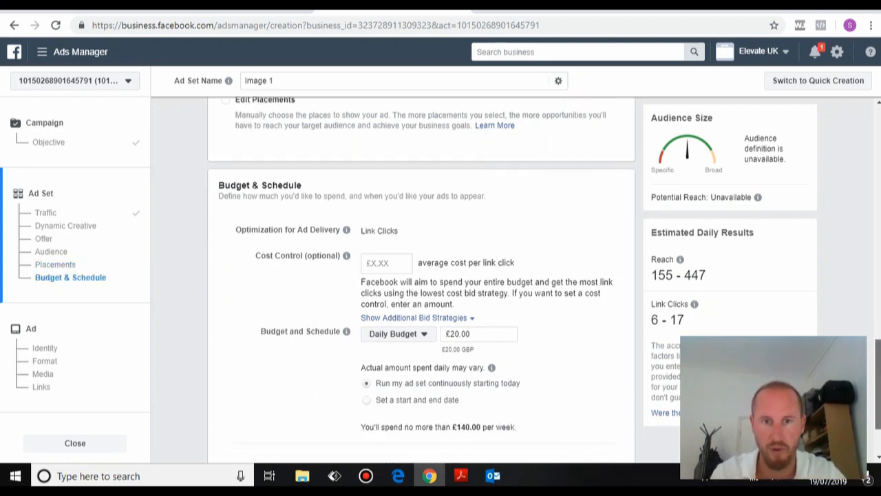
left_click(394, 263)
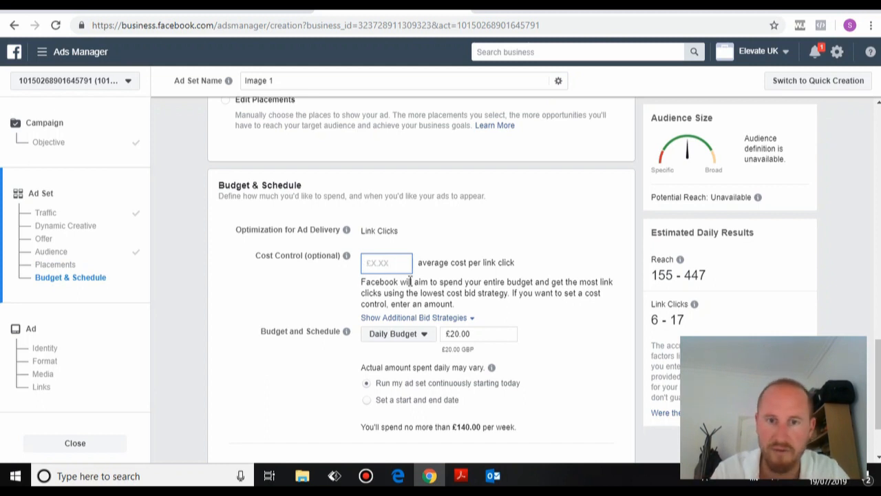
left_click(456, 333)
key("BackSpace")
key("BackSpace")
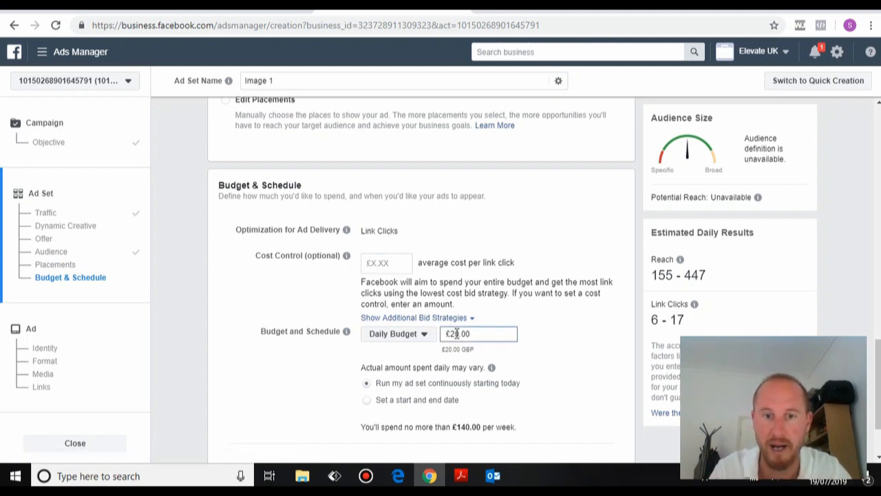
type("5")
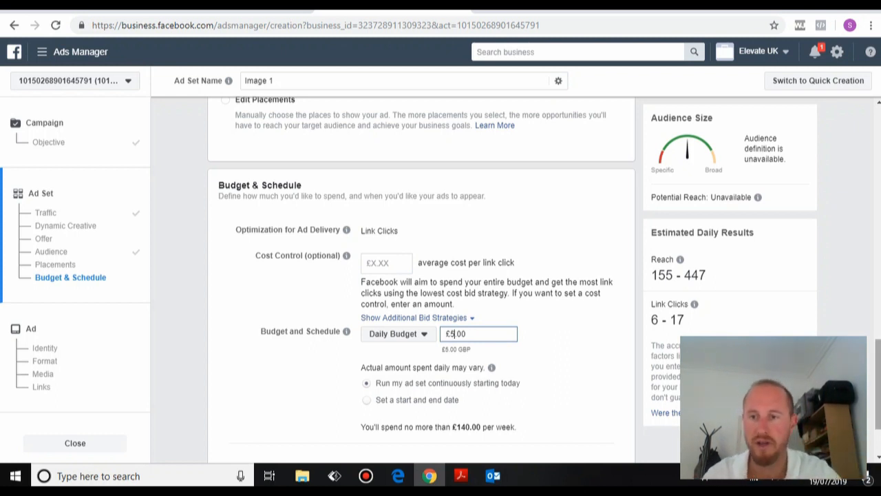
scroll(499, 349, "down", 2)
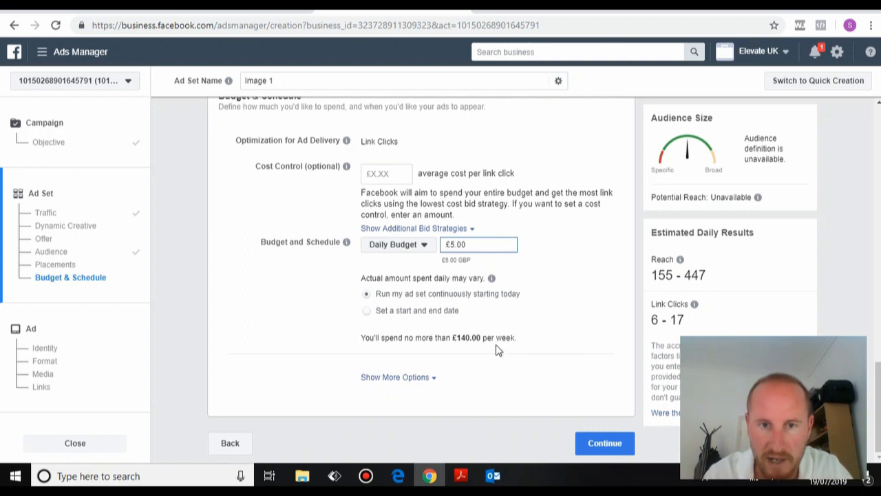
left_click(425, 378)
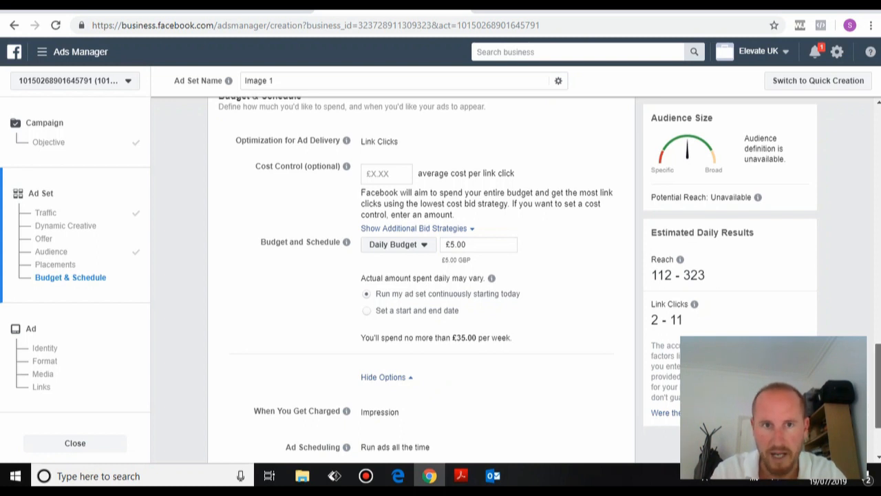
Charge per Link Click (CPC) instead of per impression, then continue to the ad.
scroll(424, 275, "down", 1)
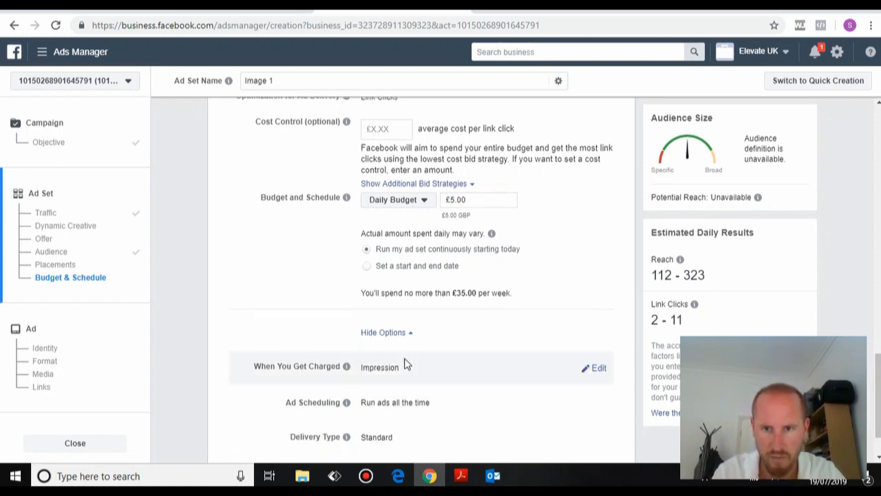
left_click(596, 368)
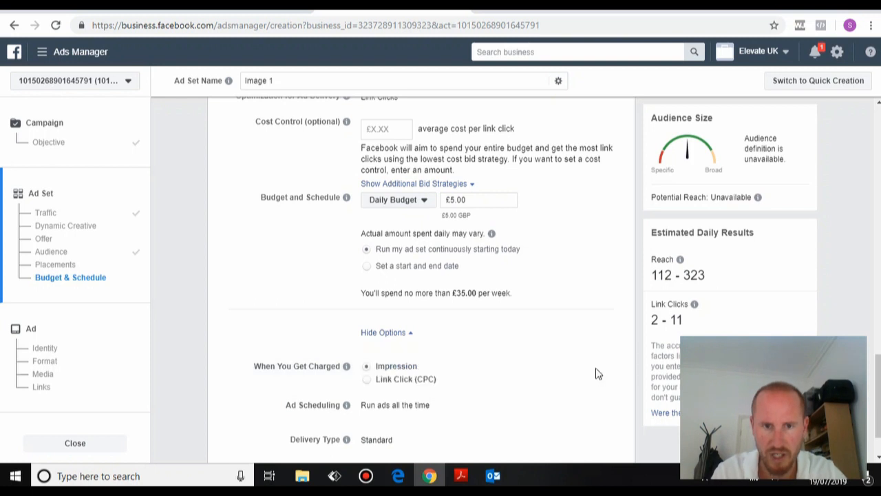
left_click(367, 380)
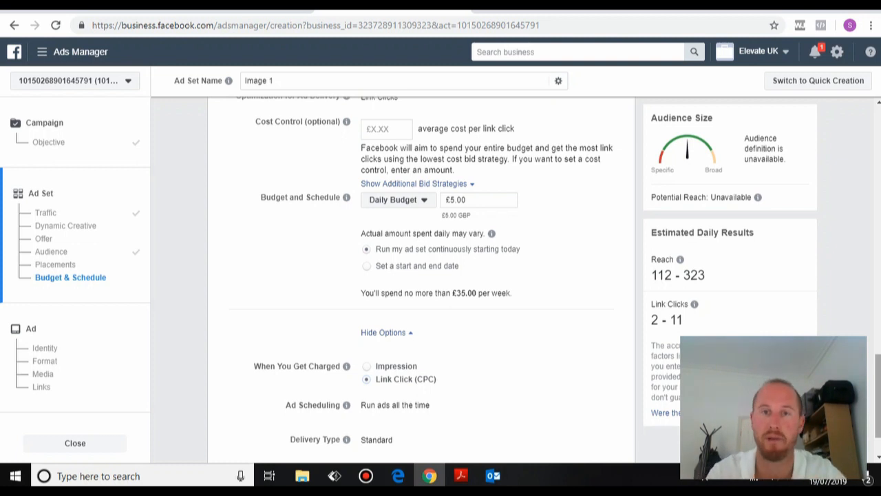
scroll(421, 276, "down", 1)
scroll(421, 275, "down", 1)
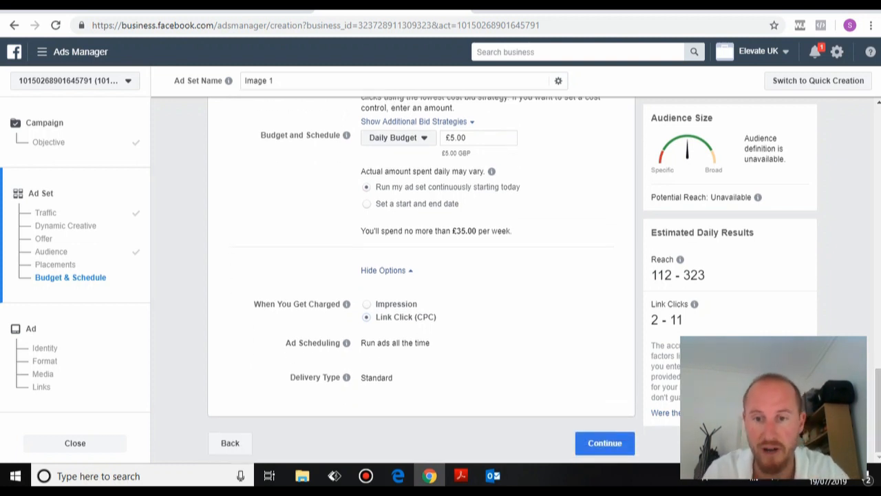
left_click(604, 444)
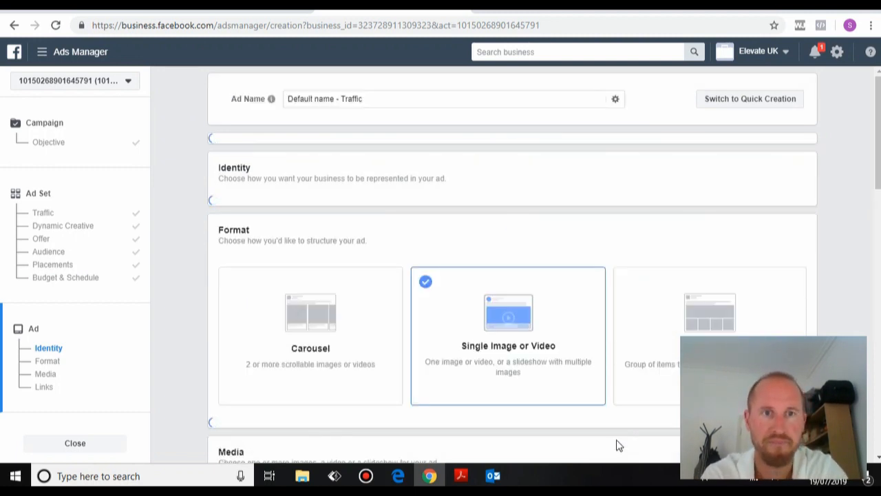
Name the ad 'Image 1'.
left_click(333, 99)
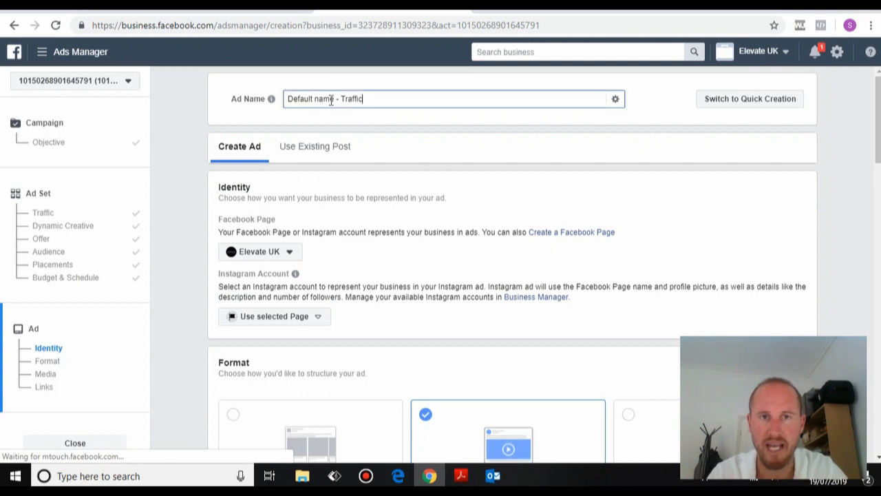
mouse_move(271, 100)
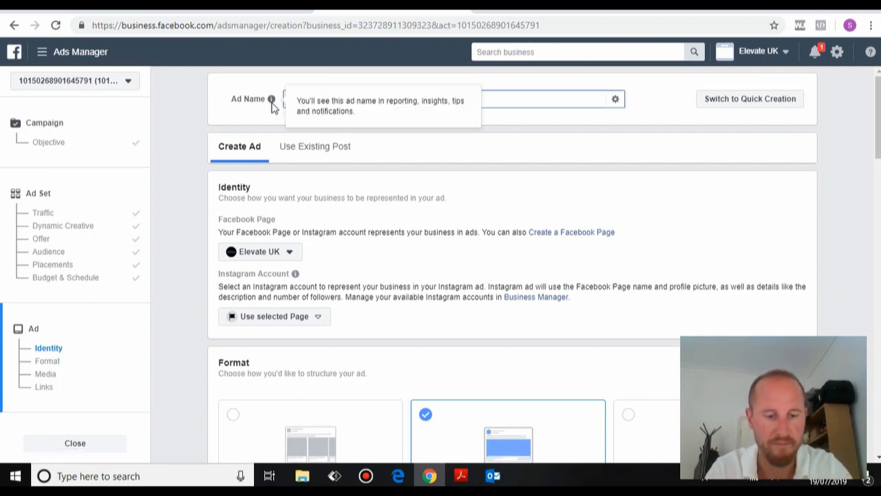
type("Image 1")
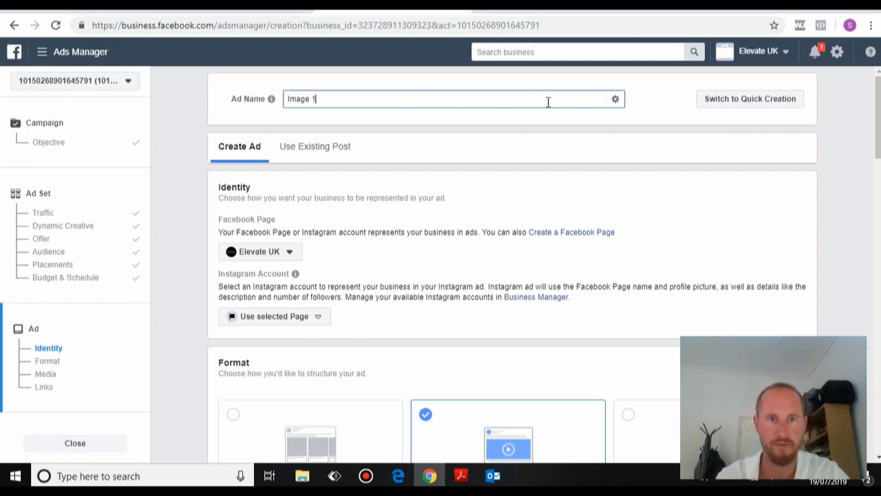
Select Tap n Style as the Facebook Page representing the ad.
left_click(289, 255)
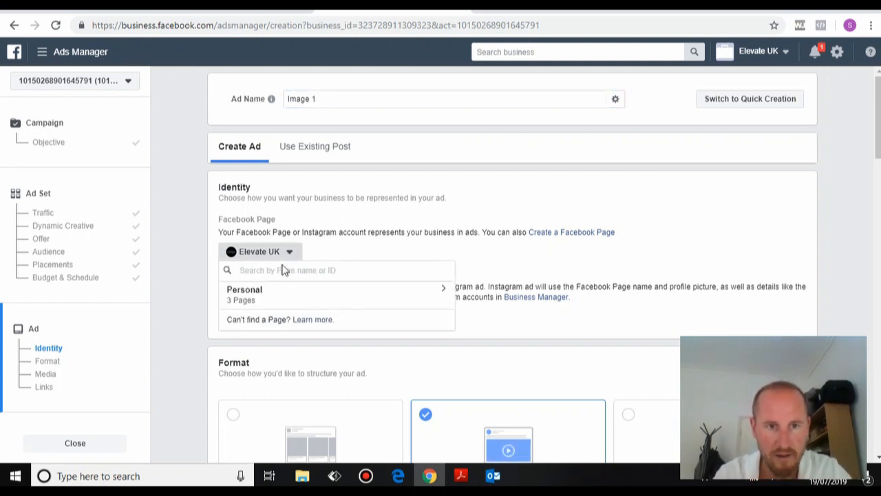
left_click(286, 253)
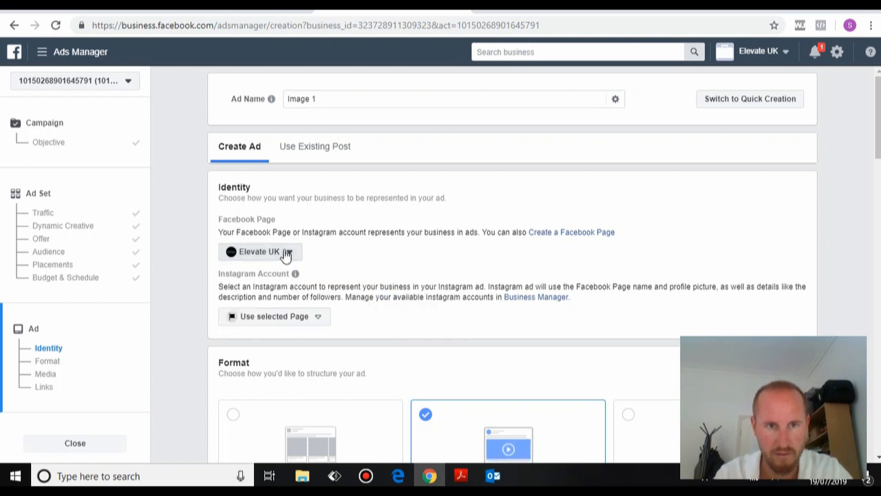
left_click(286, 254)
type("tap")
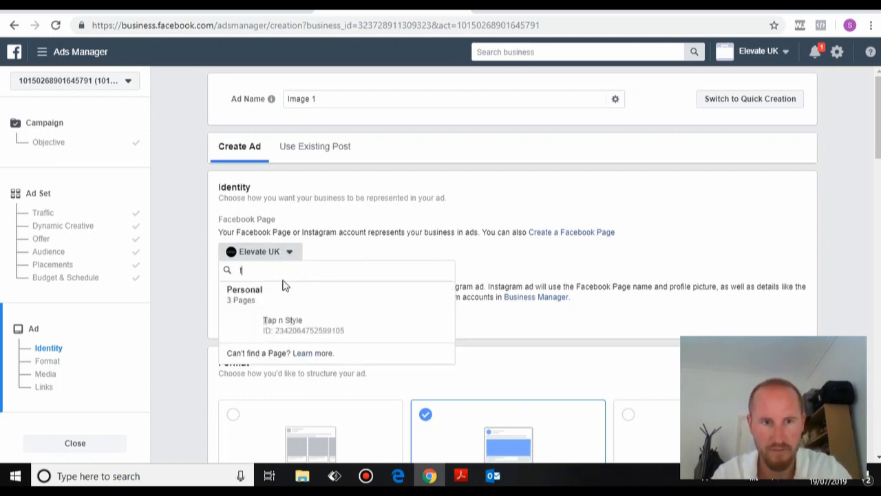
left_click(289, 325)
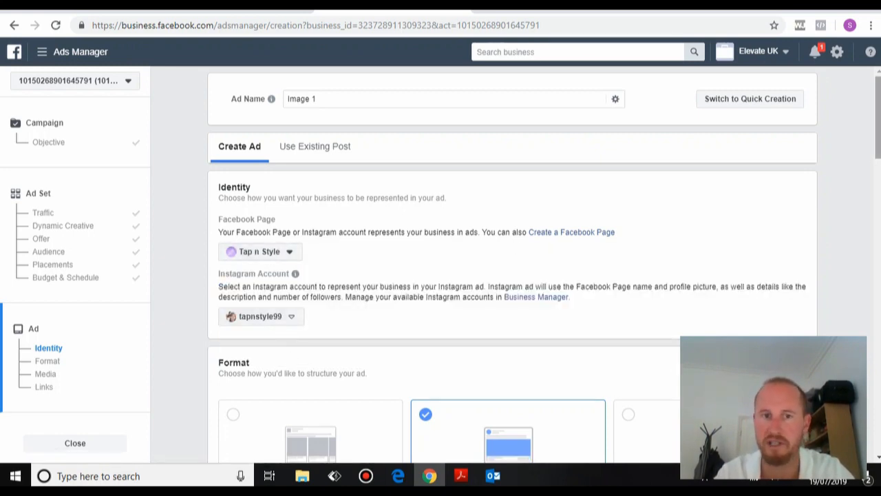
scroll(876, 155, "down", 2)
scroll(876, 155, "up", 2)
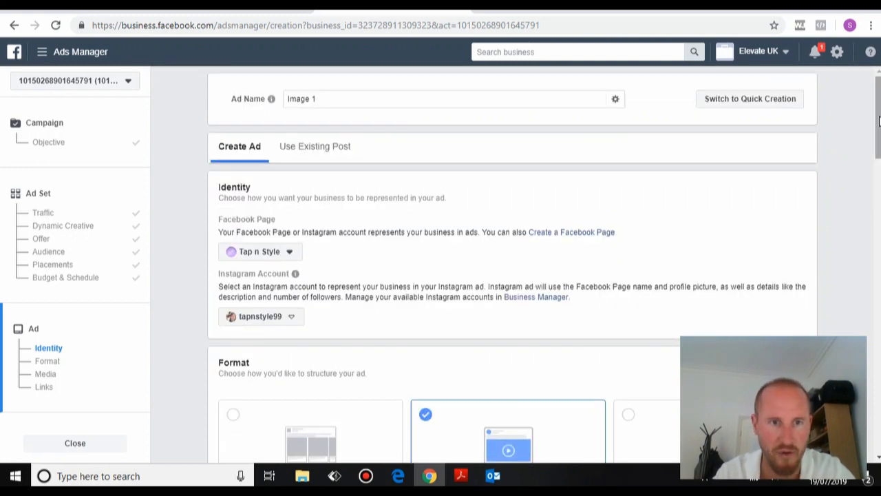
scroll(876, 155, "down", 1)
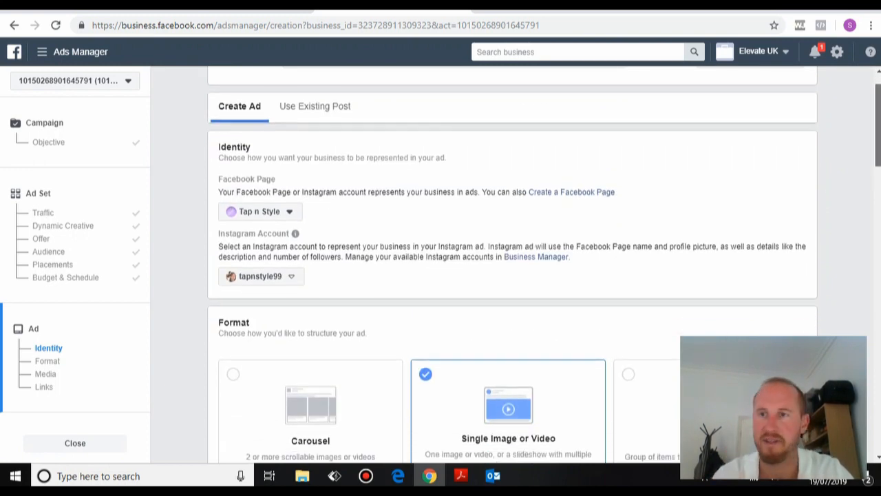
scroll(875, 155, "down", 1)
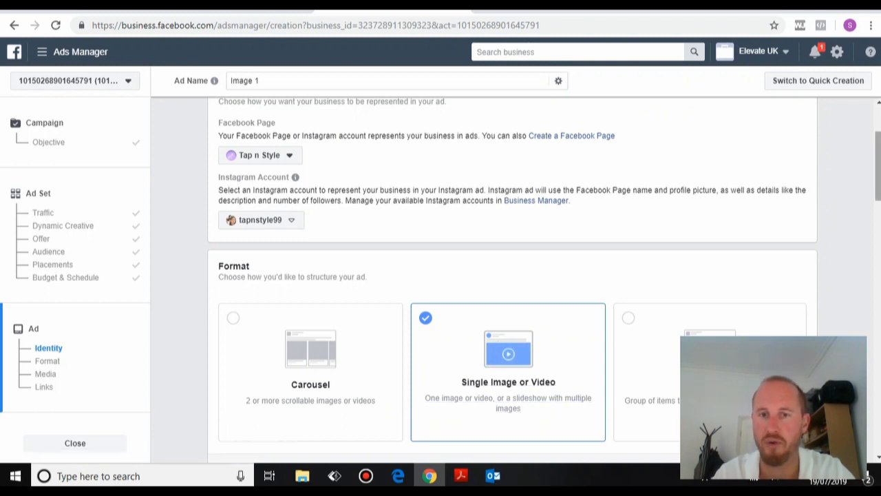
Scroll down to the Media section and open the Upload images file picker.
scroll(876, 165, "down", 3)
scroll(876, 166, "down", 2)
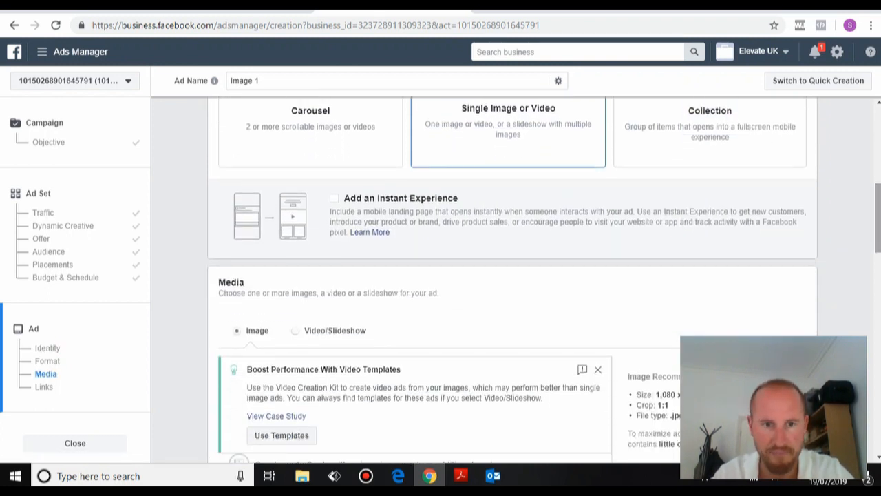
scroll(544, 276, "down", 2)
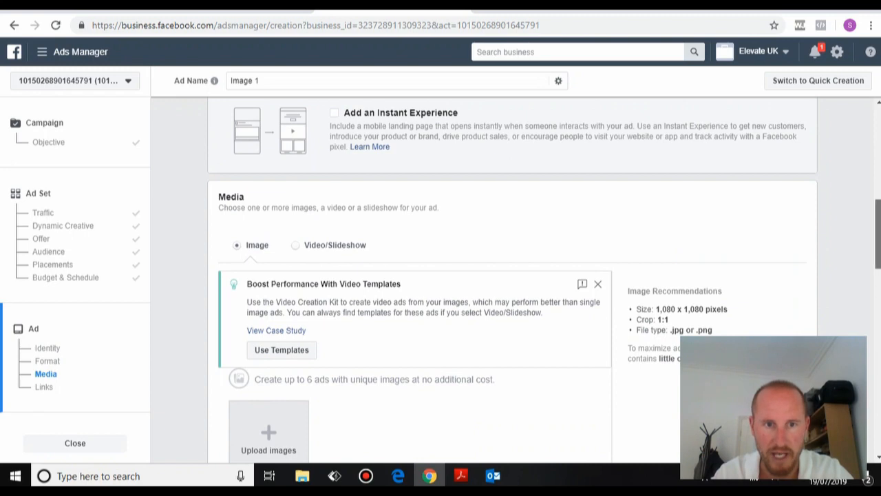
scroll(413, 289, "down", 1)
scroll(413, 289, "down", 1)
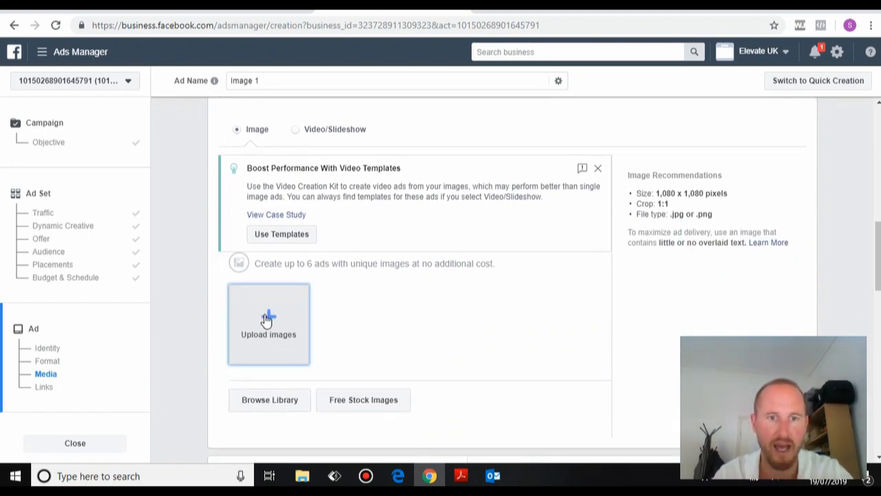
left_click(268, 319)
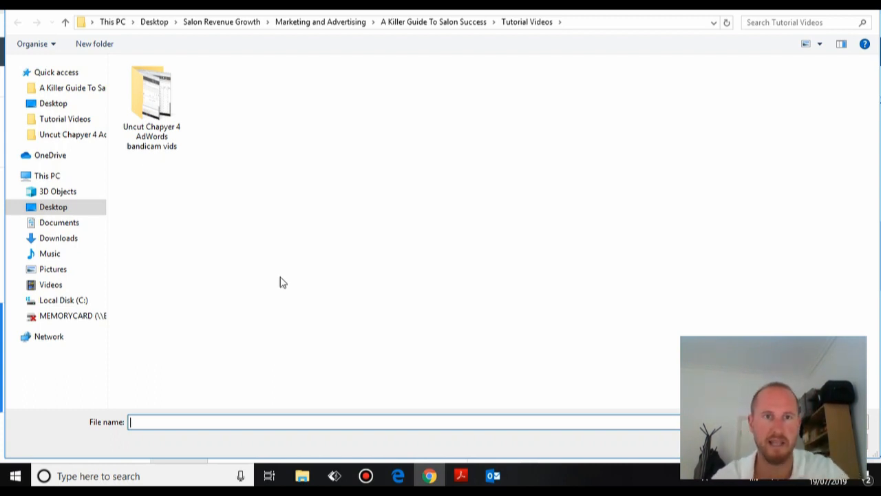
Upload 'Further cropped image fro letter' from Desktop > Tap n Style > Images as the ad image.
left_click(162, 22)
double_click(185, 303)
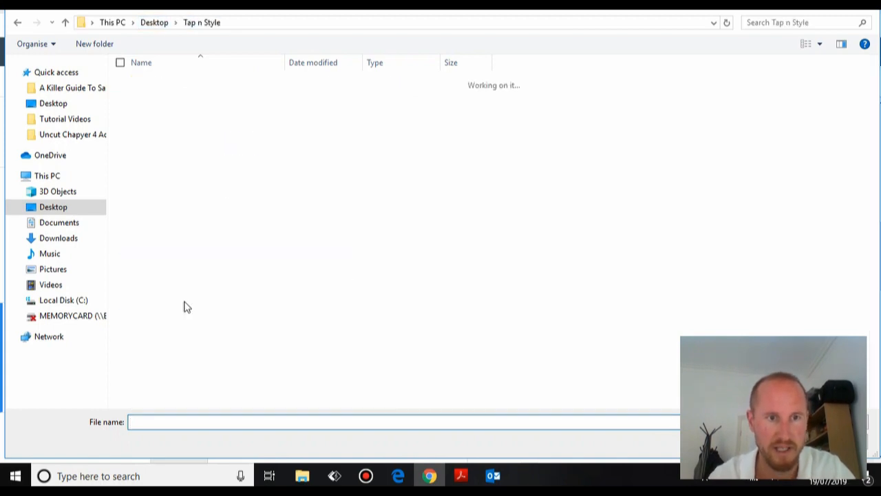
left_click(172, 166)
double_click(172, 166)
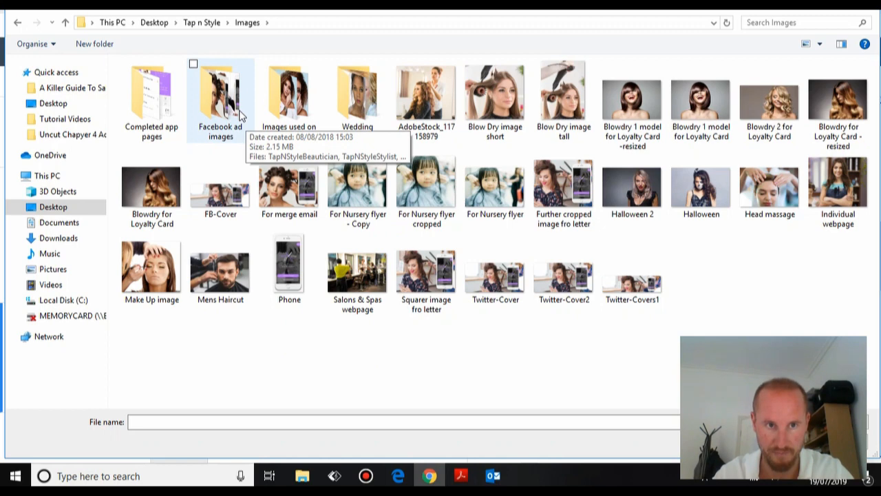
left_click(553, 176)
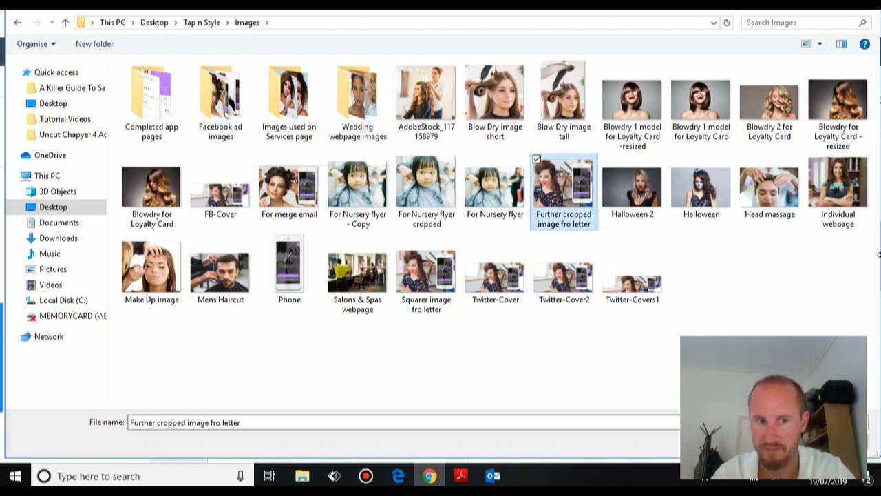
left_click(775, 442)
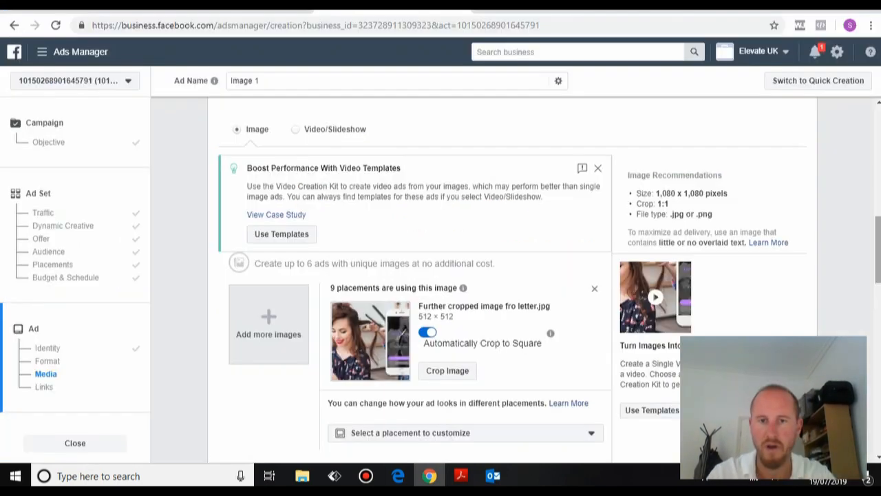
scroll(440, 275, "down", 2)
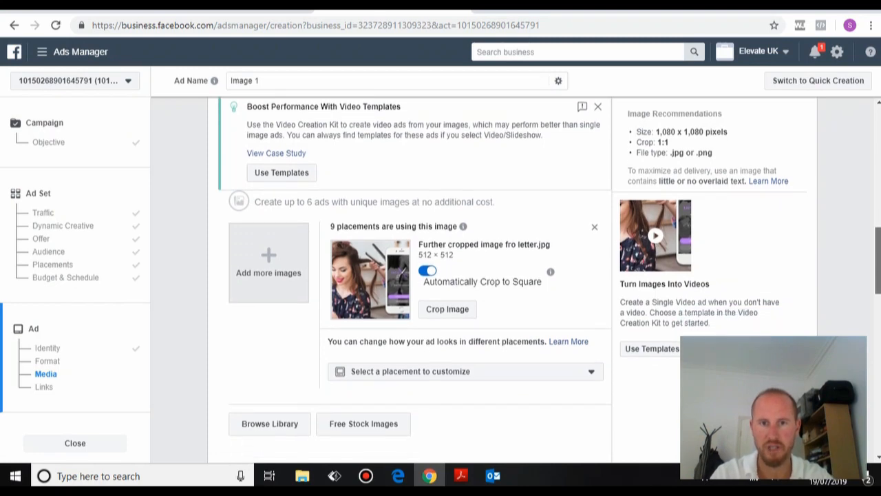
Check the placement customization list without choosing one, then scroll down to the Links section.
scroll(441, 275, "down", 2)
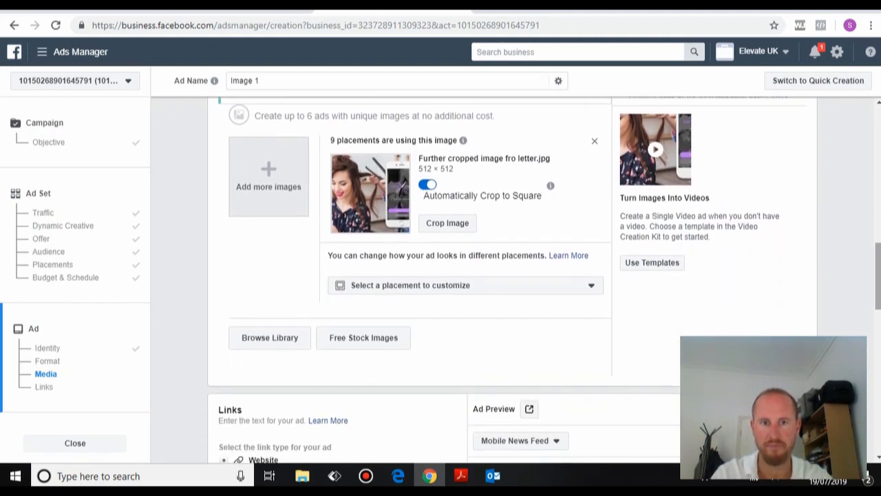
scroll(440, 276, "down", 1)
left_click(401, 254)
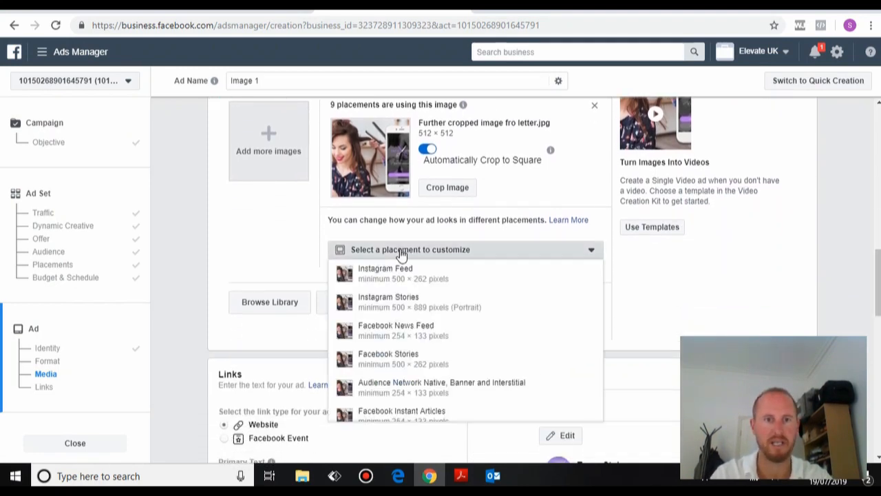
left_click(401, 251)
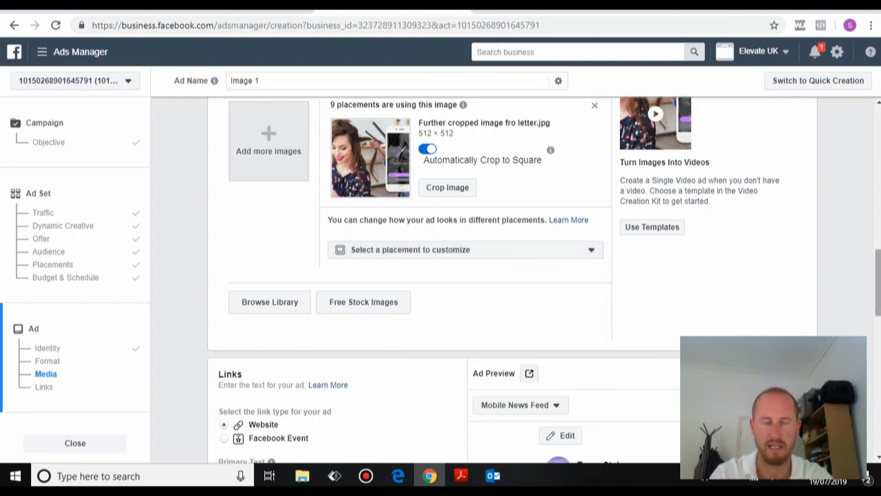
scroll(441, 276, "down", 1)
scroll(440, 276, "up", 1)
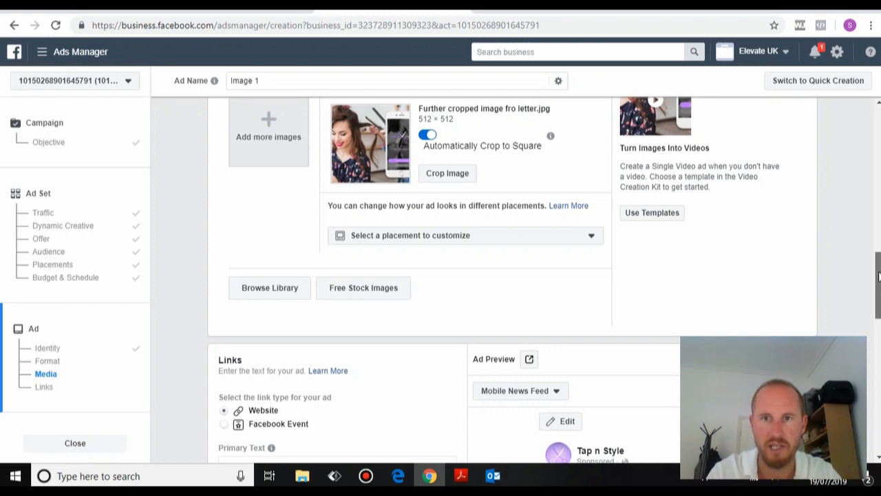
left_click_drag(877, 273, 878, 290)
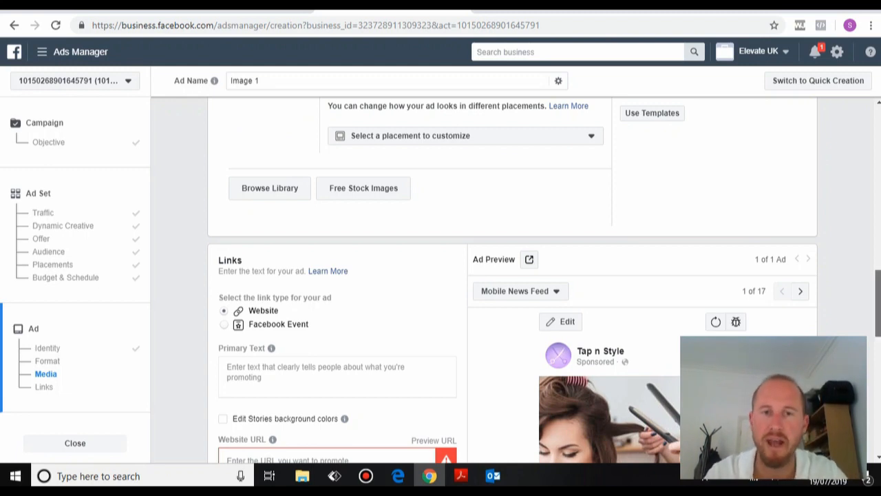
left_click_drag(878, 303, 877, 321)
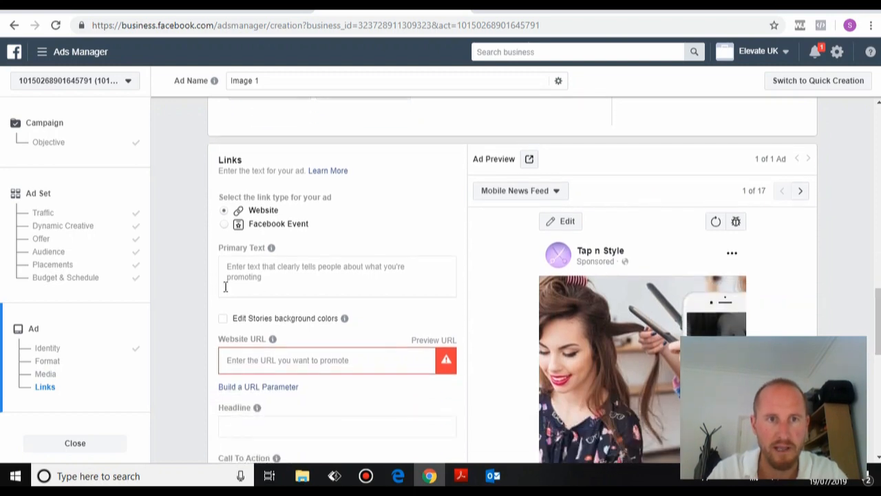
left_click(258, 269)
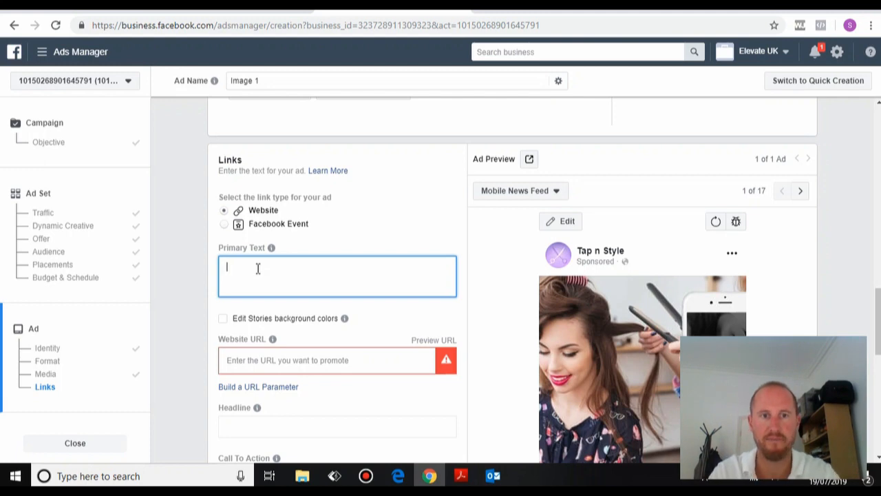
type("bkrtk")
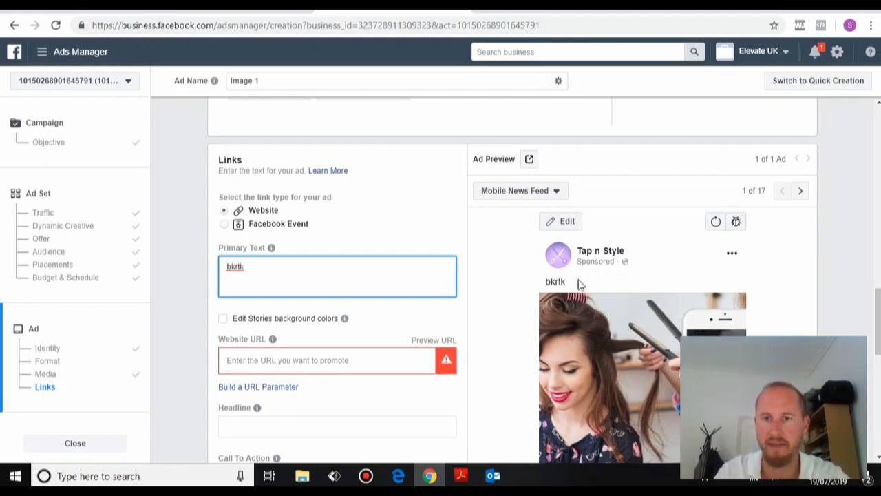
key("BackSpace")
key("BackSpace")
key("BackSpace")
key("BackSpace")
key("BackSpace")
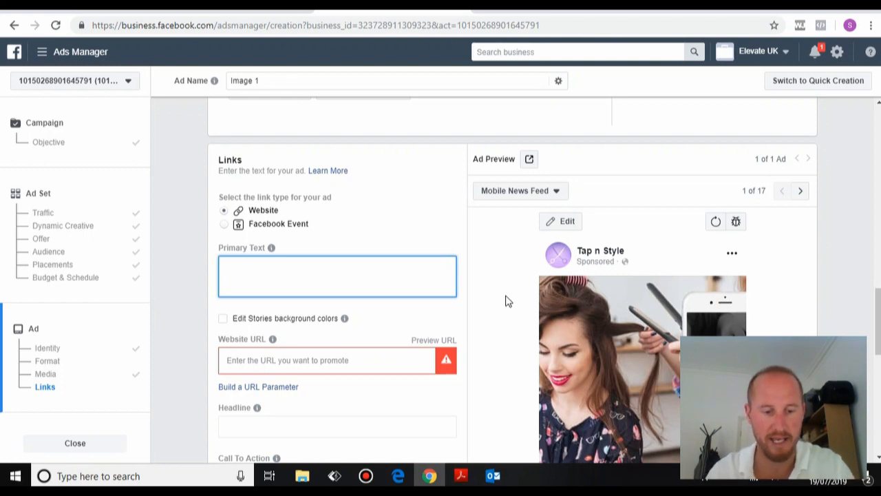
Enter 'Get 50% Off your First Visit At Manchester's Premier Hair Salon!' as the first Primary Text line.
type("Get ")
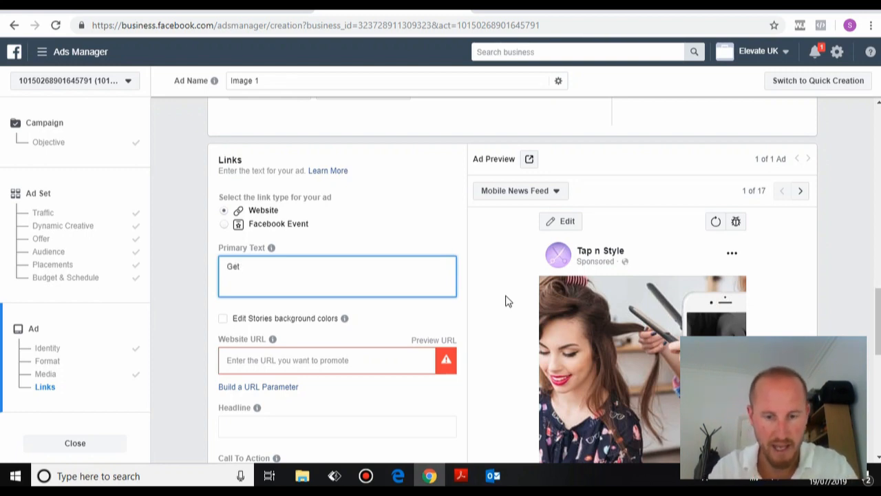
type("50% Off")
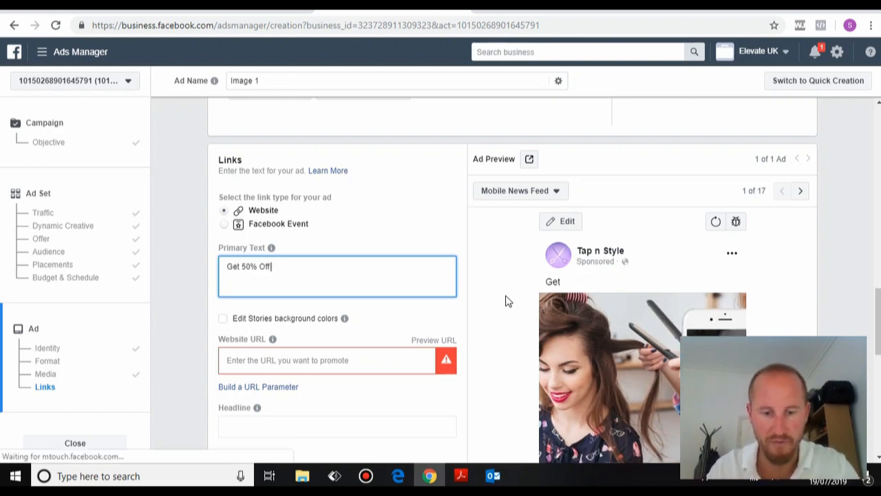
type(" your First ")
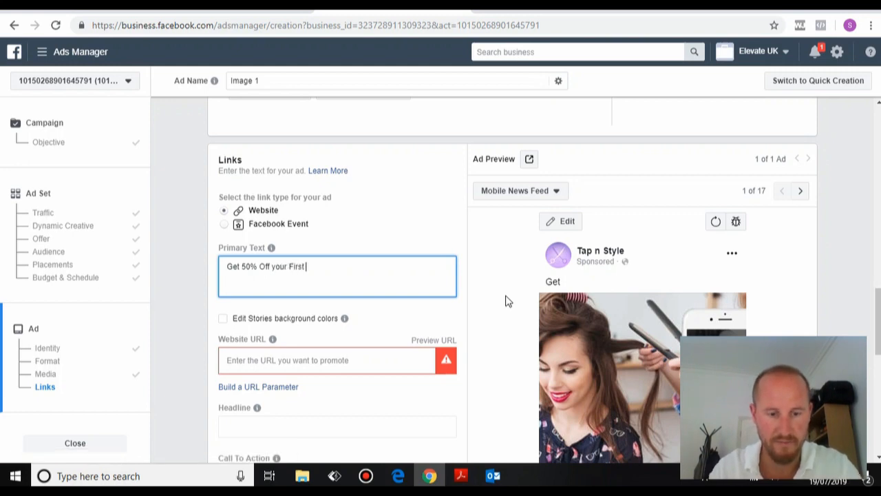
type("Visit A")
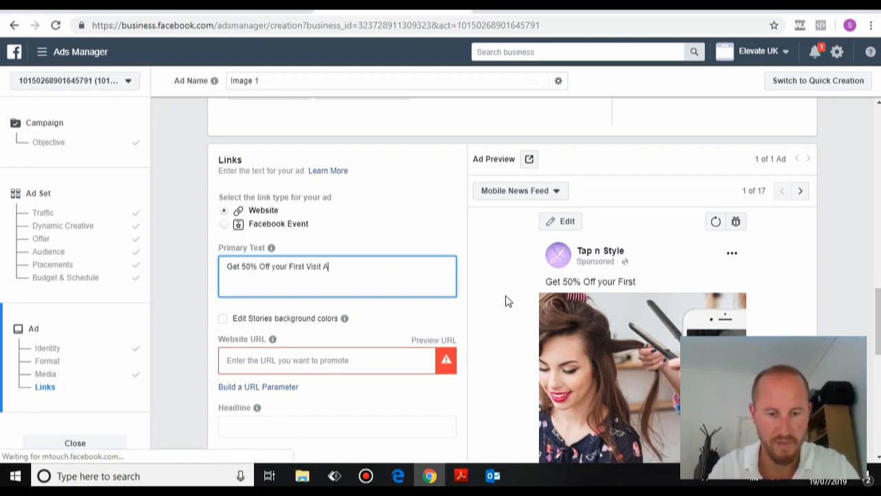
type("t Manchest")
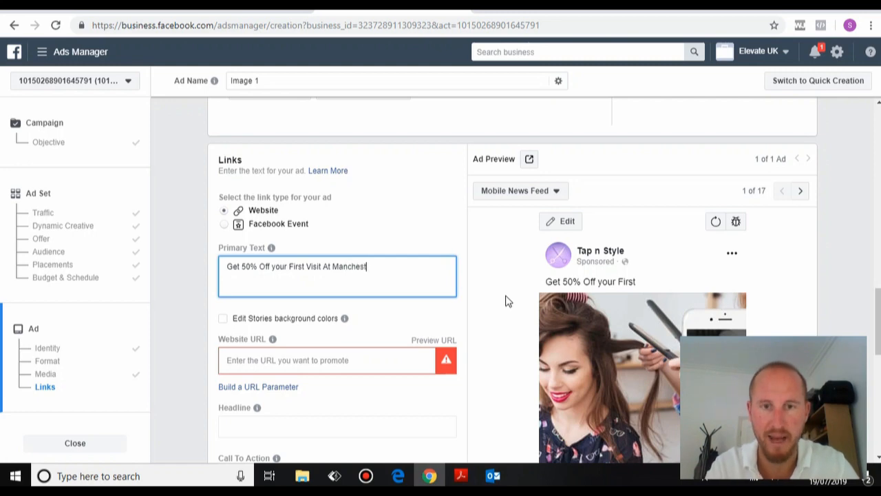
type("er's")
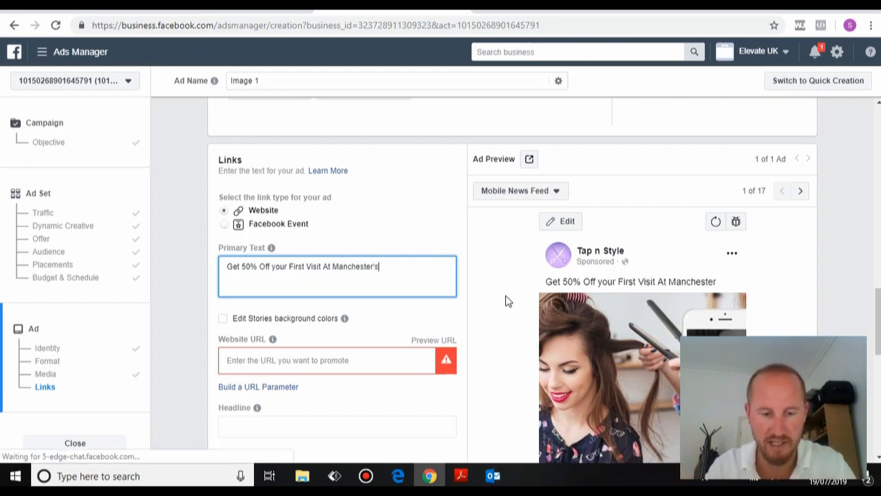
type(" Rem")
key("BackSpace")
key("BackSpace")
key("BackSpace")
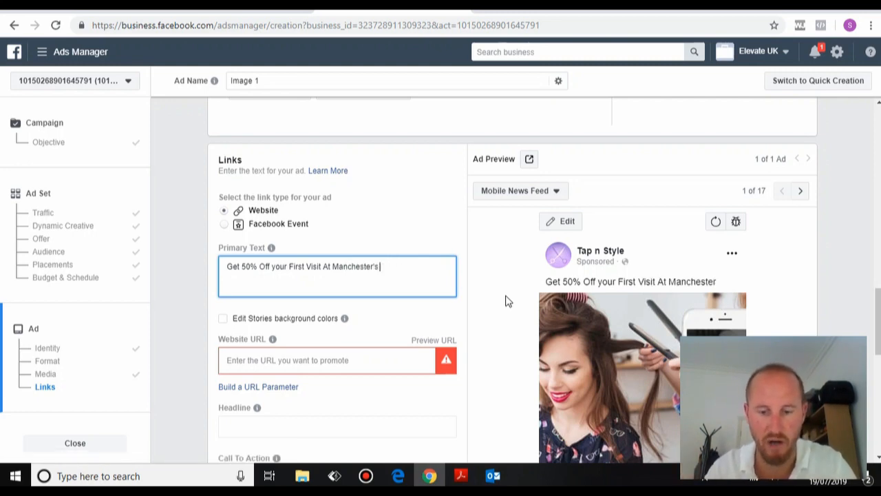
type("Premier Hair")
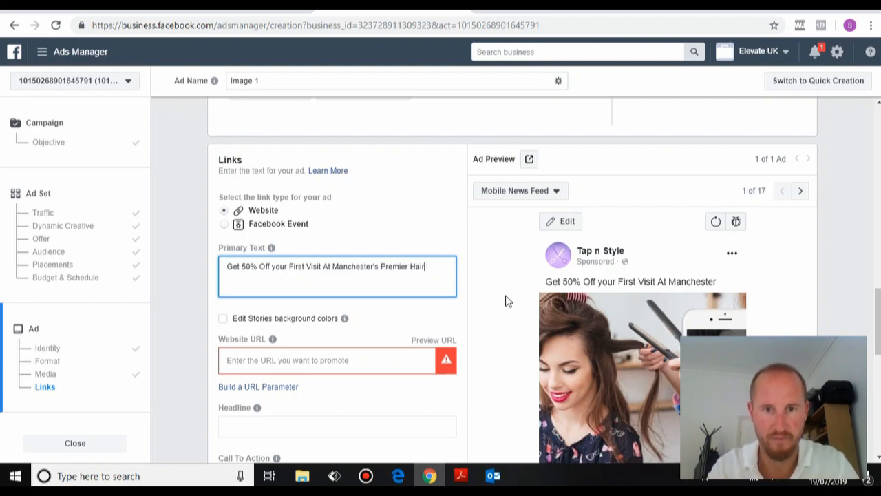
type(" Salon")
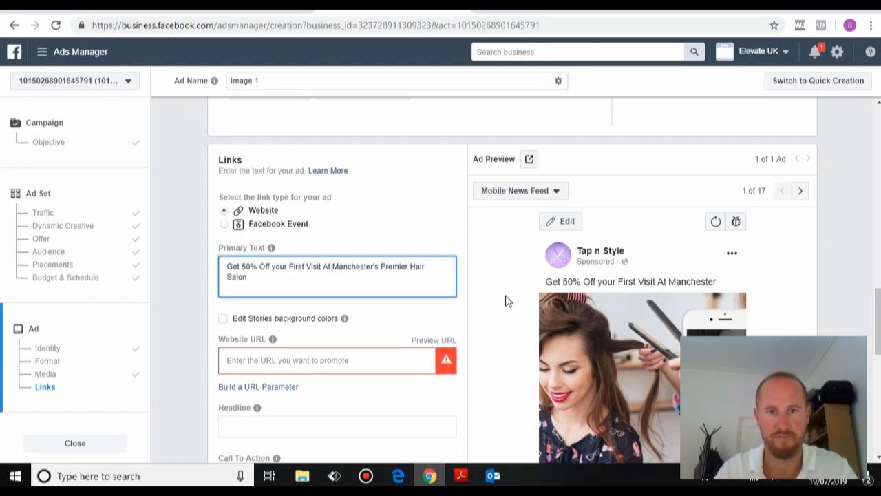
type("!")
key("Return")
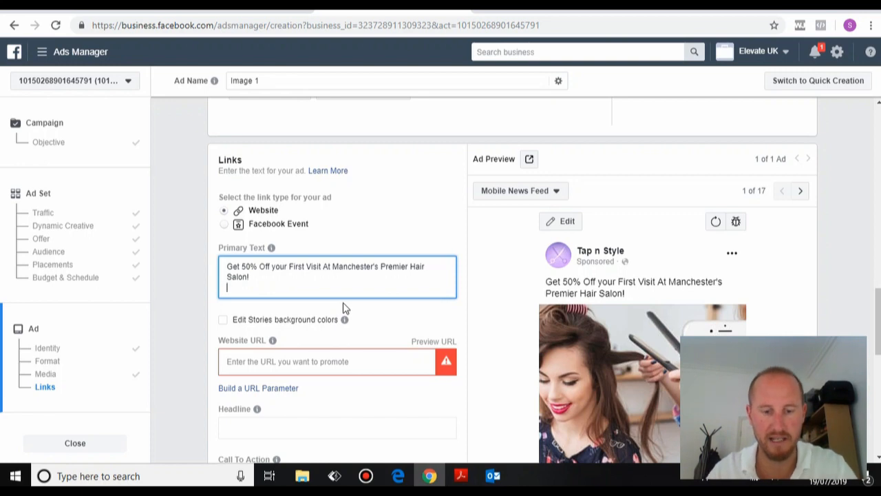
Add the line 'Tap n' Style is an award-winning hairdressing haven based in the heart of Manchester.'.
type("Tap n' St")
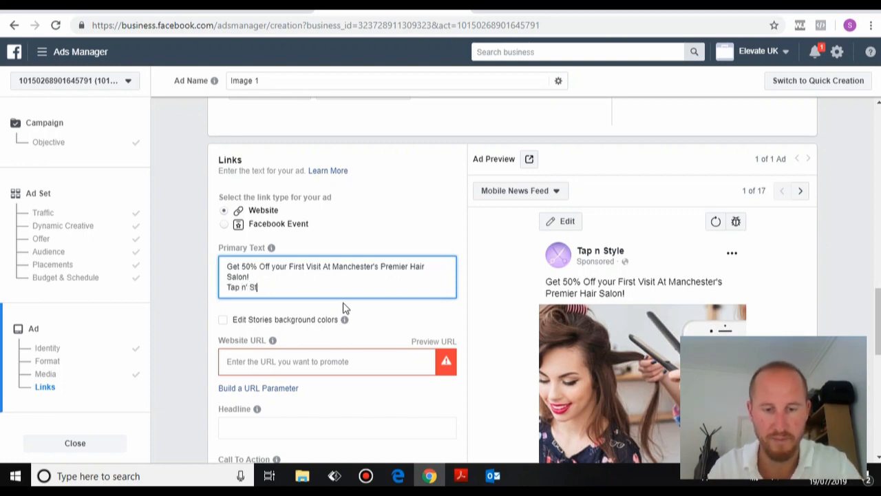
type("yle")
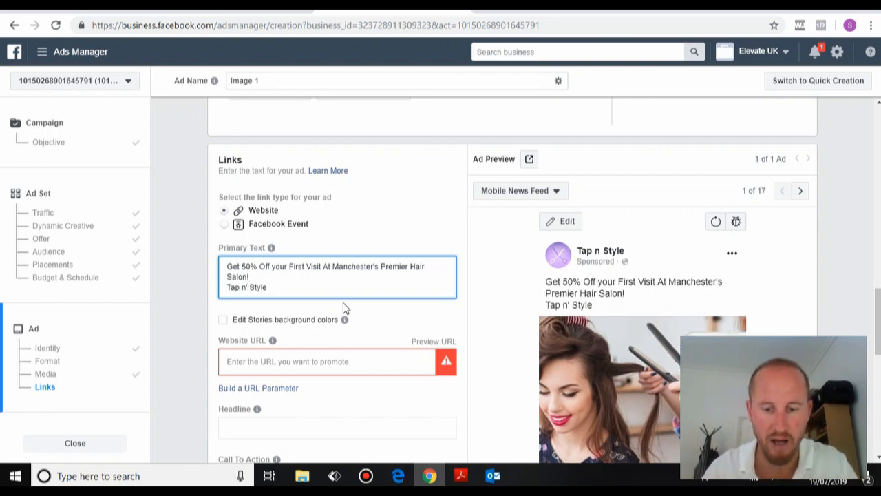
type(" is an awa")
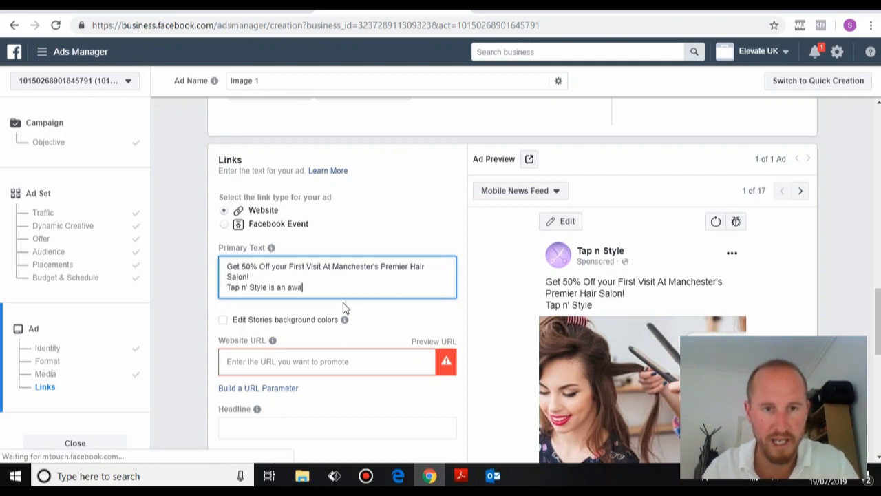
type("rd -w")
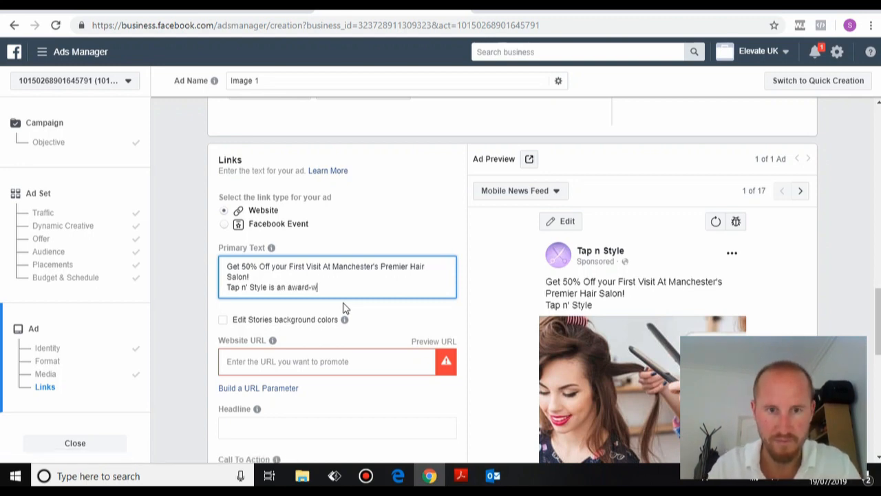
type("inning")
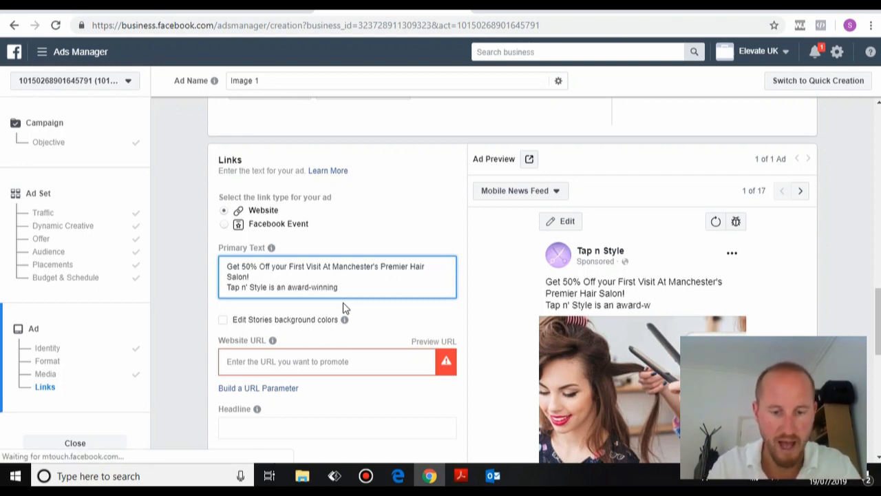
type(" hairdressing ")
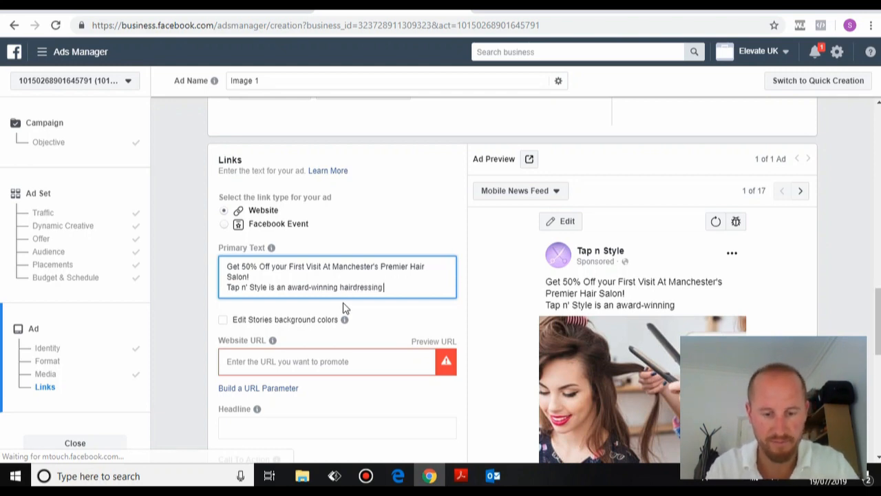
type("haven")
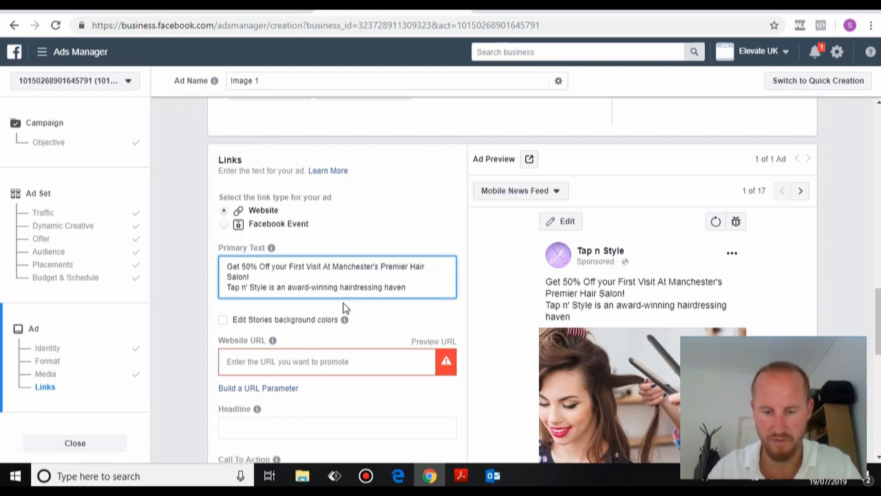
type("based ")
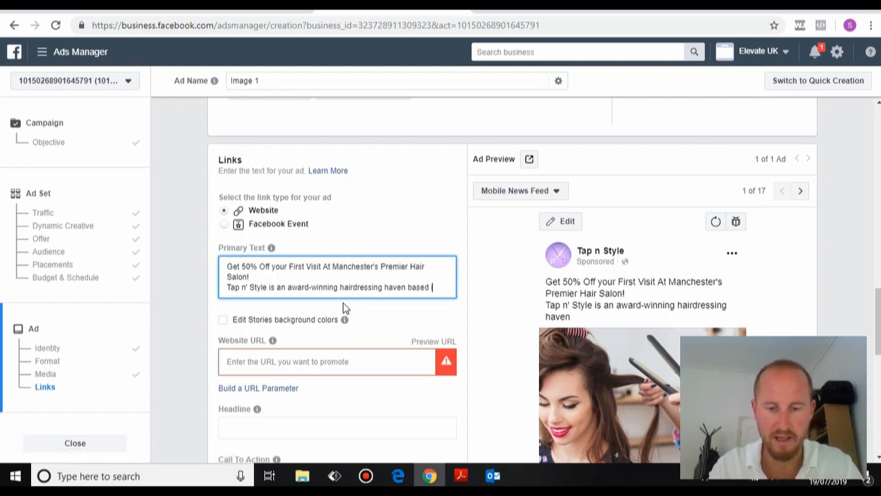
type("in the heart of Manchester")
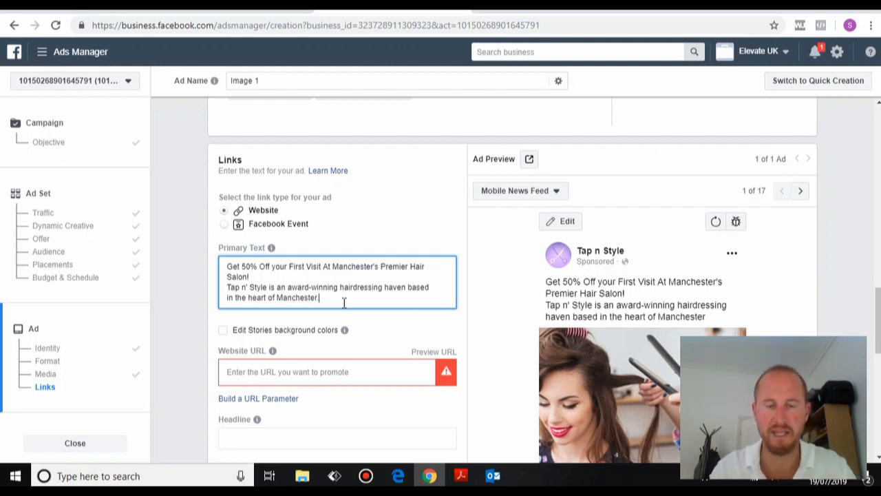
type(".")
key("Return")
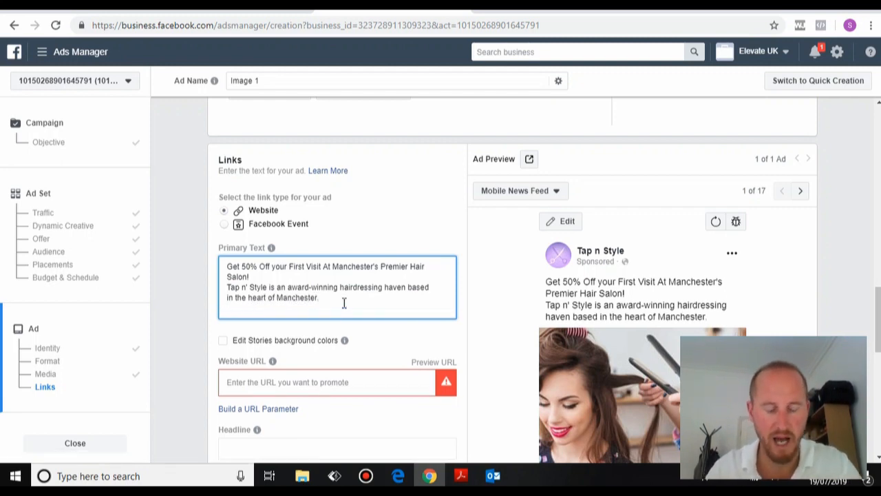
Add the stylists-trained-on-latest-trends line and 'Winner of L'Oreal Colour Award 2018'.
type("All of")
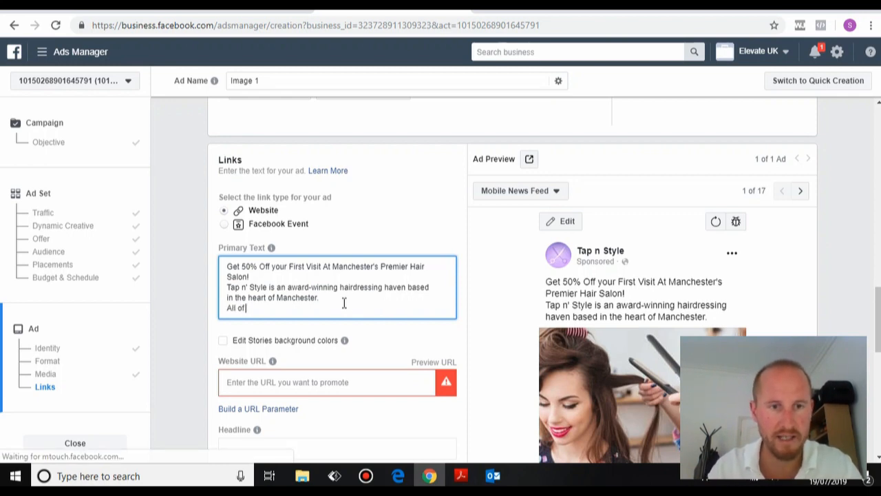
type(" ou")
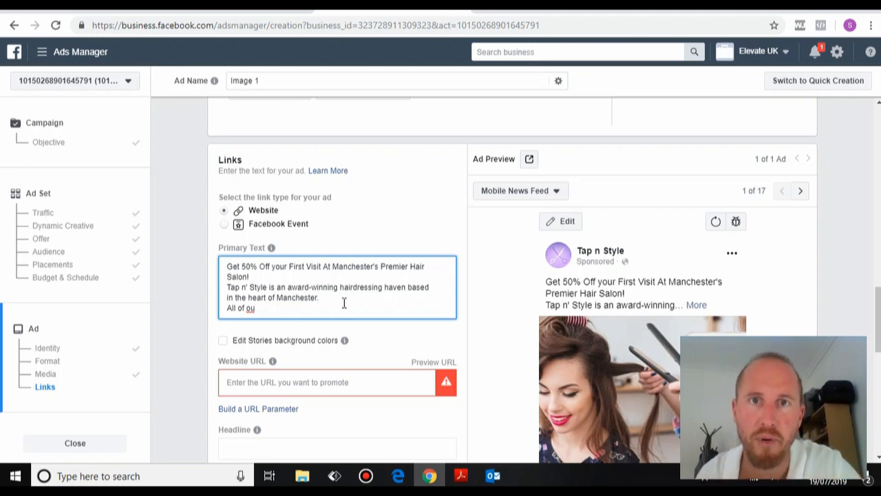
type("r stylists are")
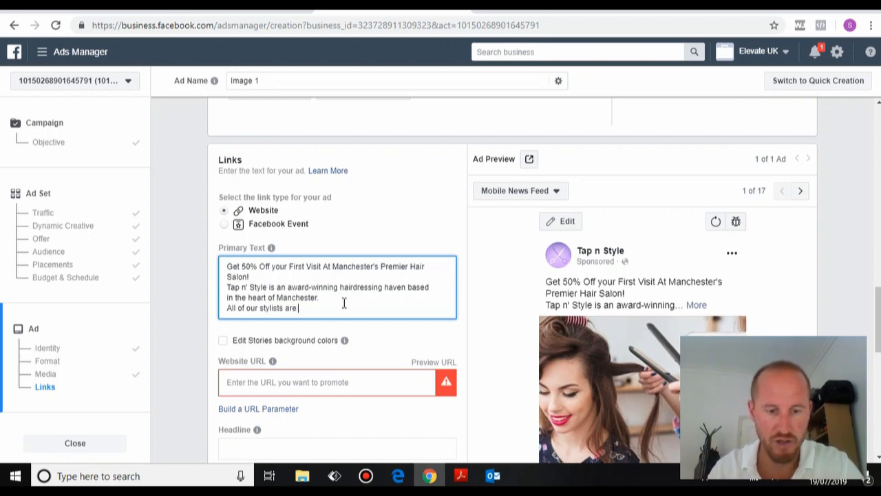
type(" train")
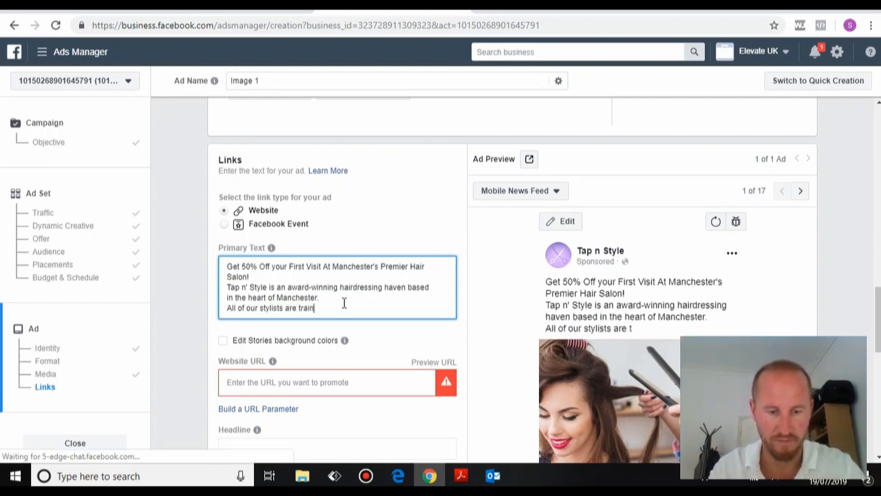
type("ed regul")
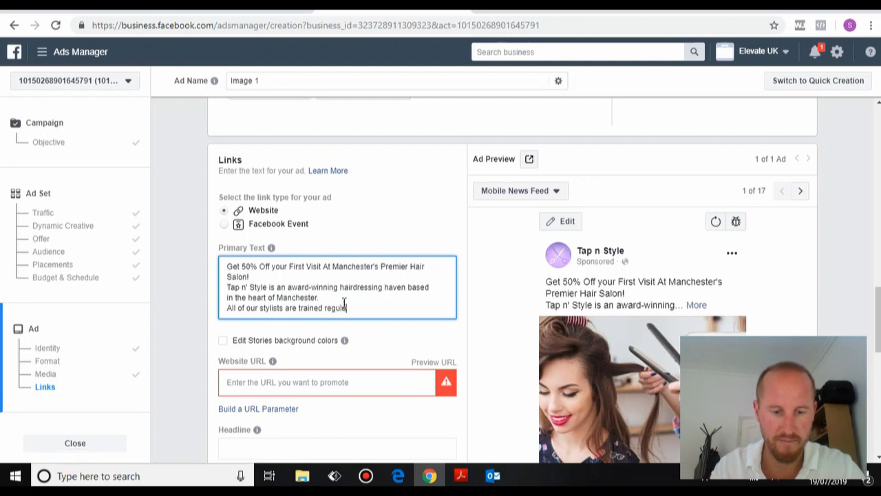
type("arly on the")
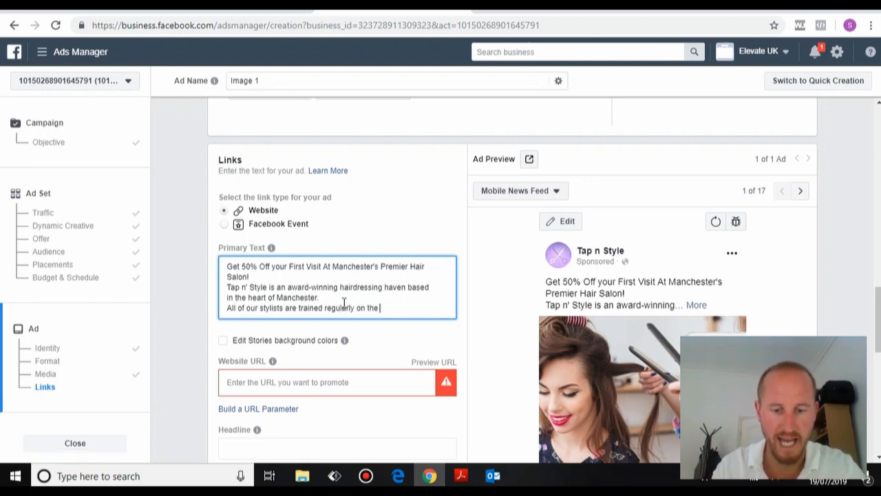
type(" latest hairdressing")
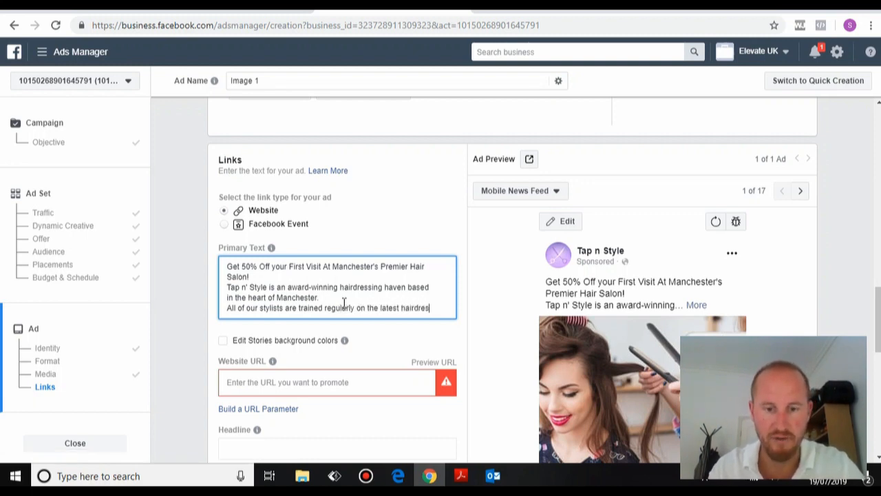
key("BackSpace")
key("BackSpace")
key("BackSpace")
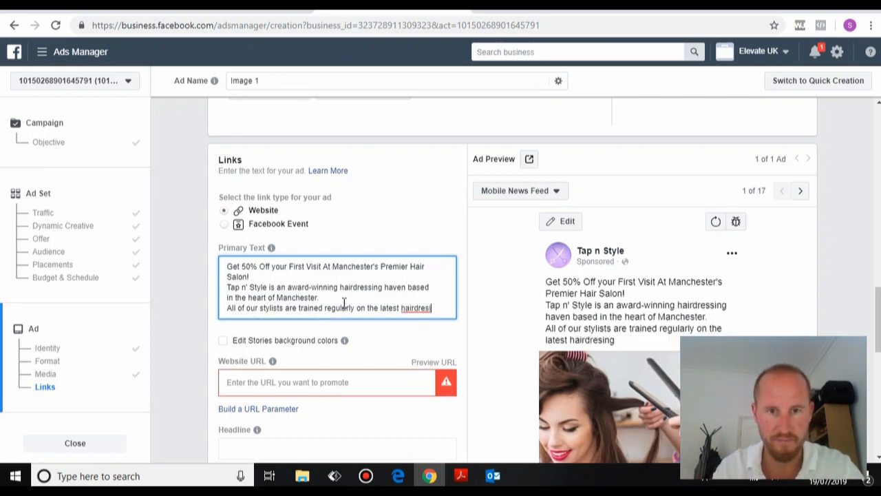
type("sing")
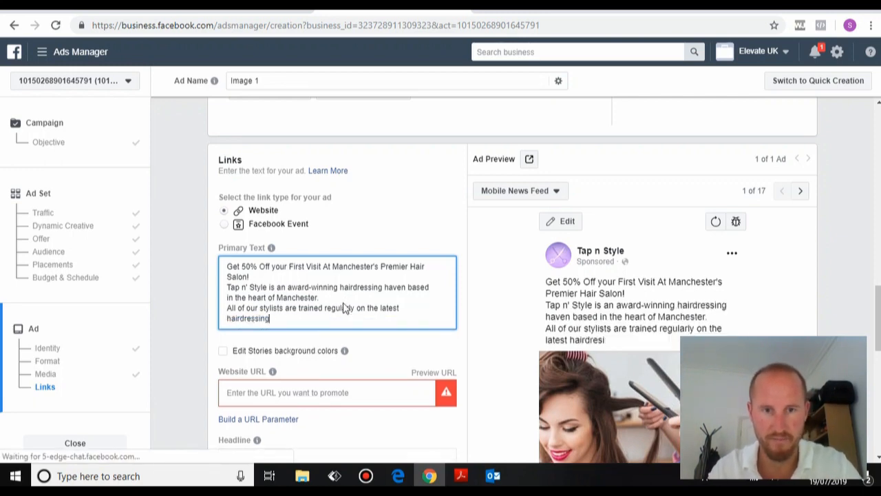
type(" trends and")
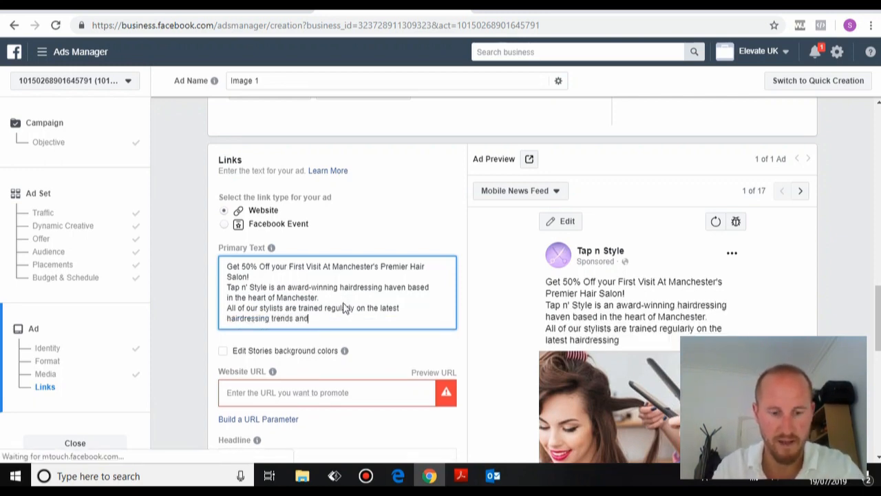
type(" colour tech")
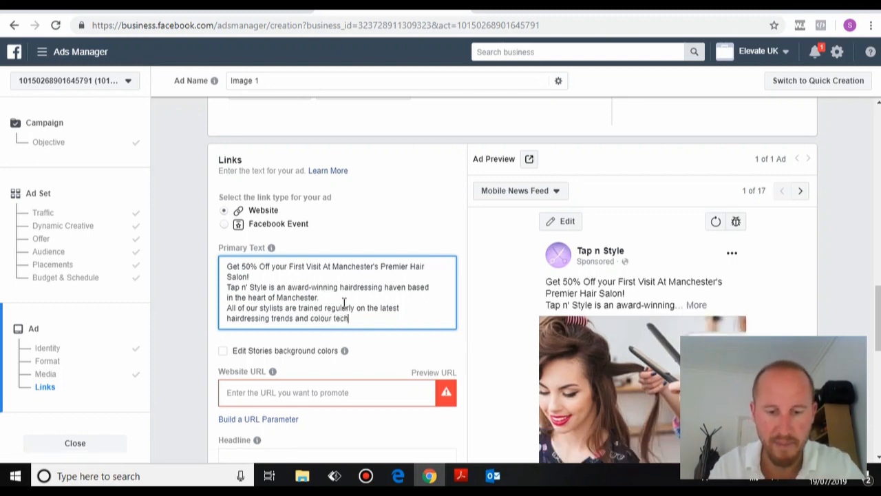
type("niques.")
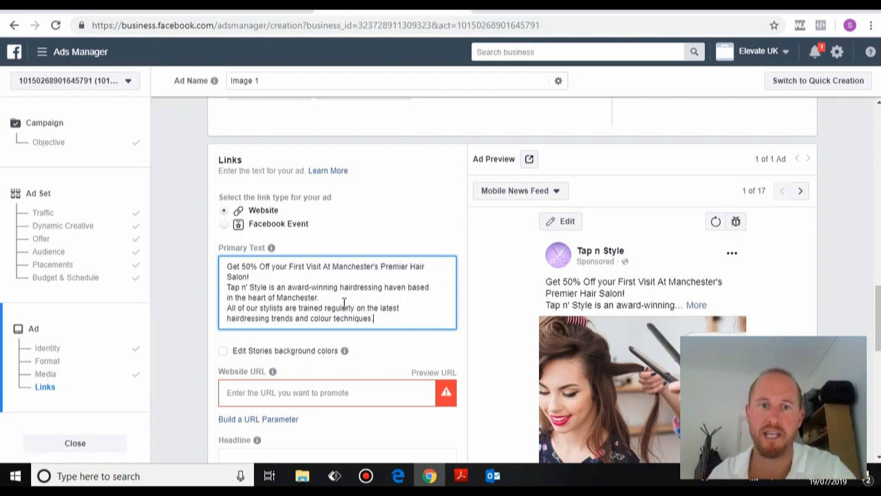
key("Return")
type("Winner ")
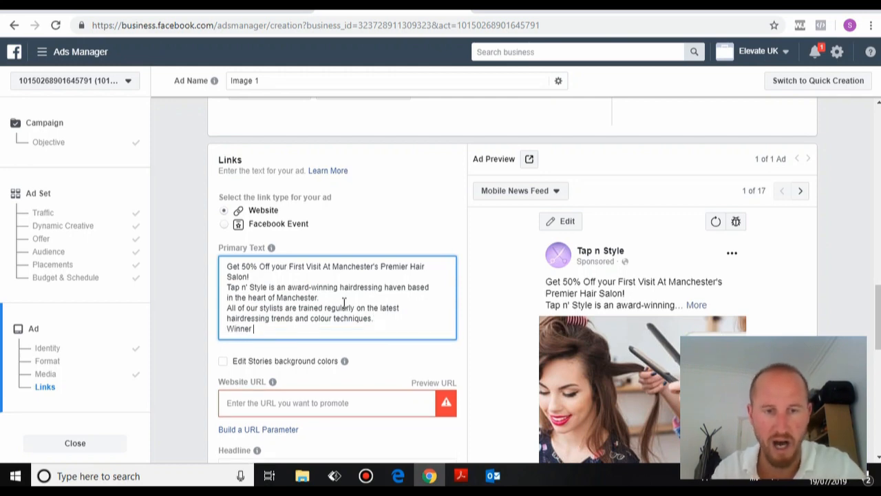
type("of L'Oreal")
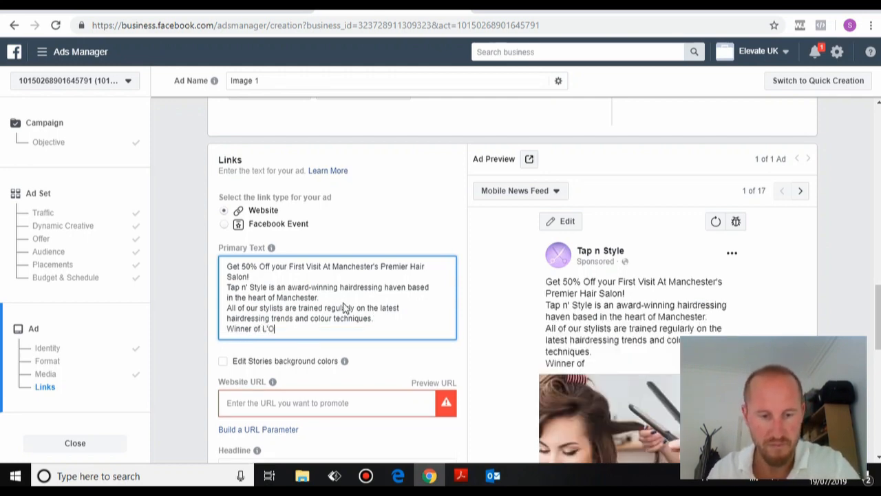
key("BackSpace")
key("BackSpace")
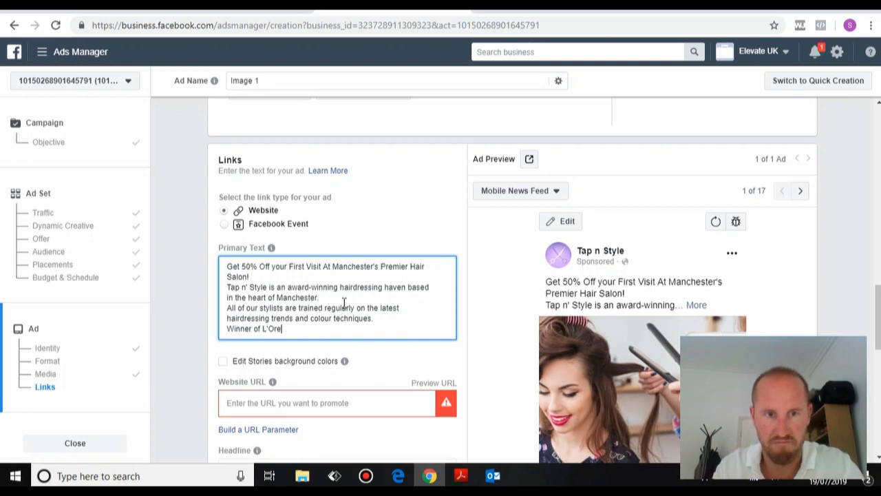
type("al Colo")
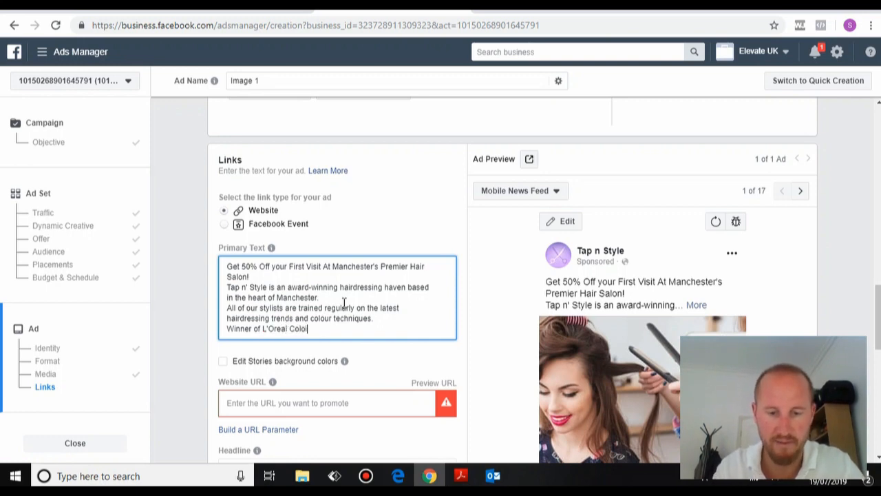
type("ur Aw")
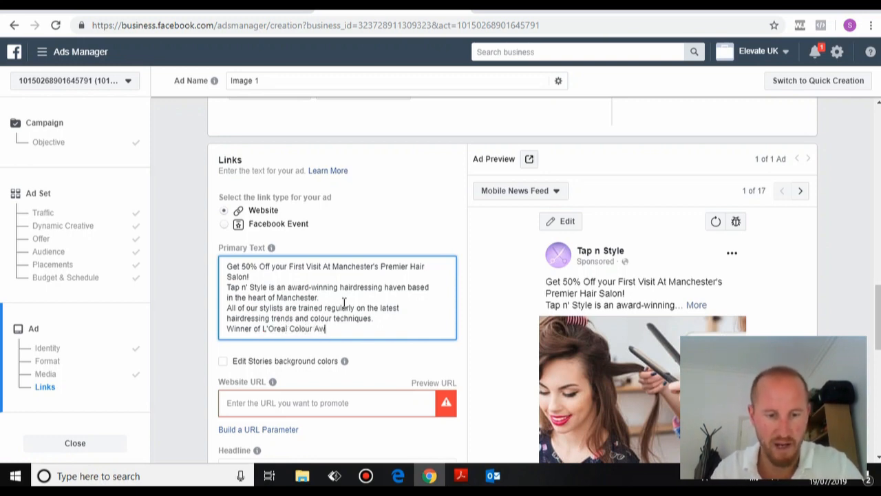
type("ard 2018.")
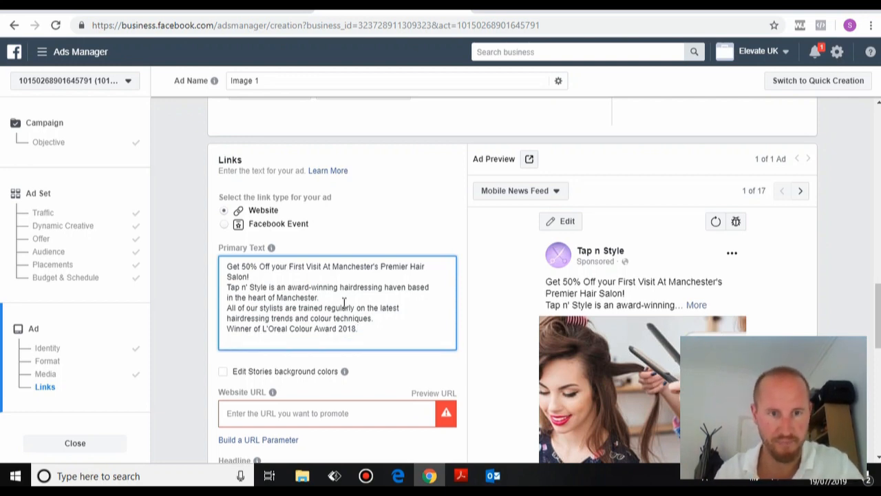
Add the limited-time MASSIVE 50% off first-visit offer and 'Book now before this offer ends'.
key("Return")
key("Return")
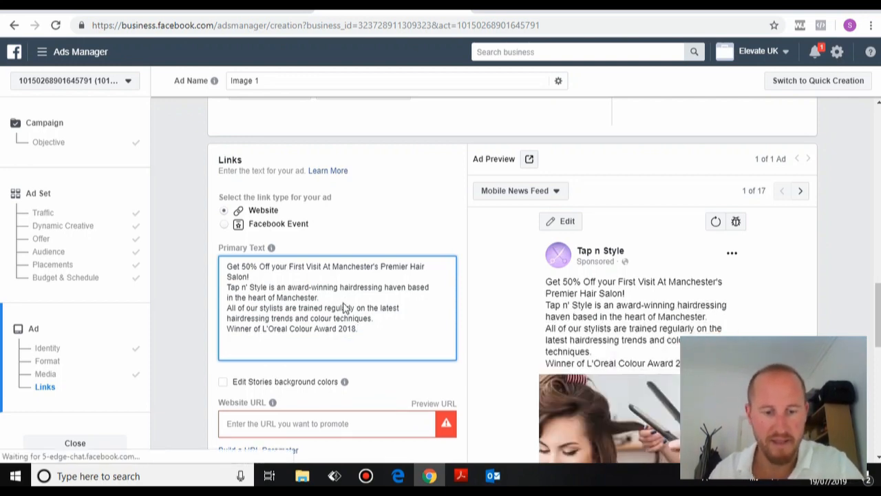
type("For a limited time")
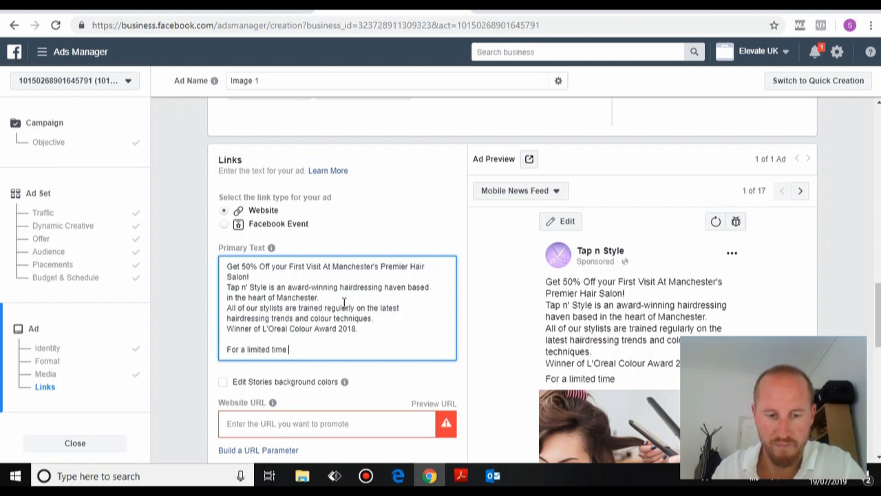
type(" we're gving")
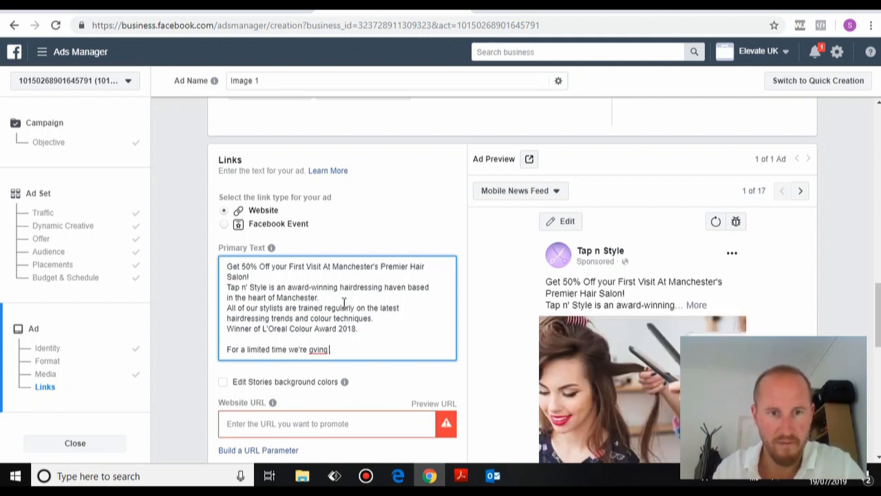
key("BackSpace")
key("BackSpace")
key("BackSpace")
key("BackSpace")
key("BackSpace")
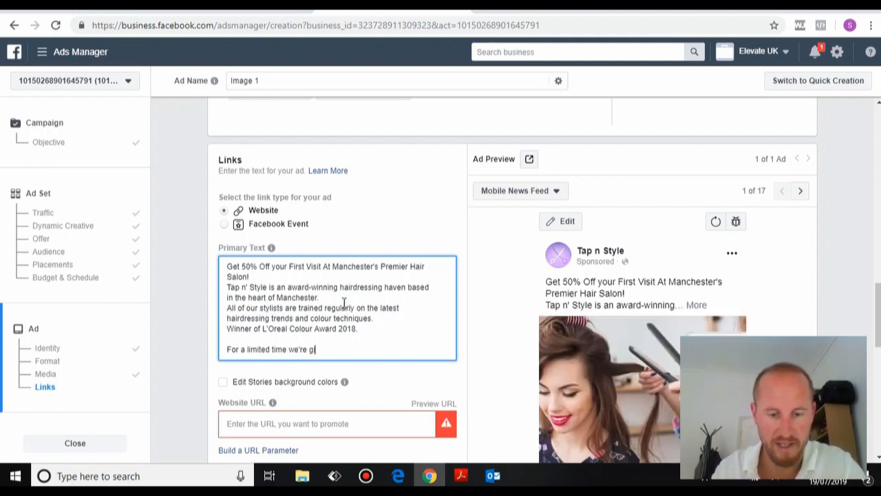
type("iving ")
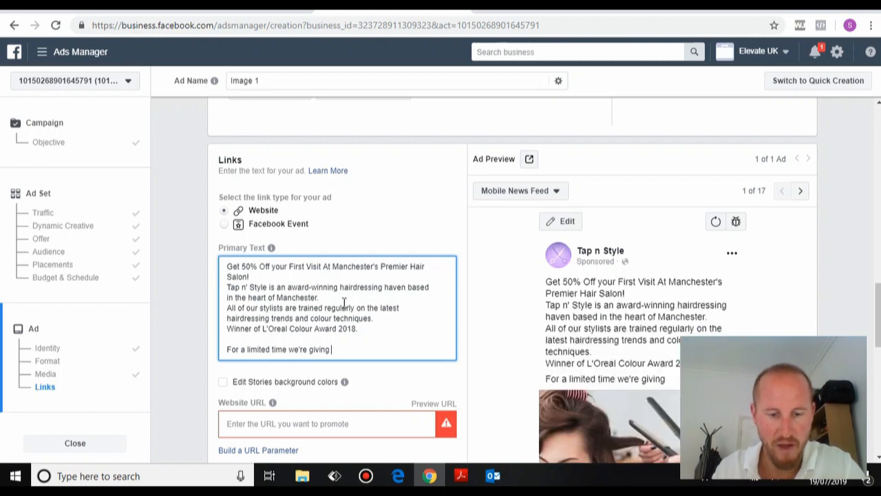
type("first time vi")
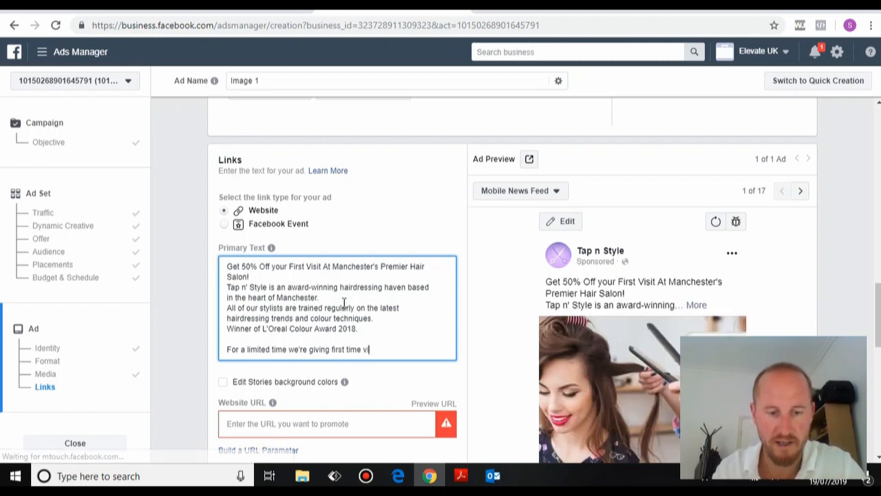
type("sitors ")
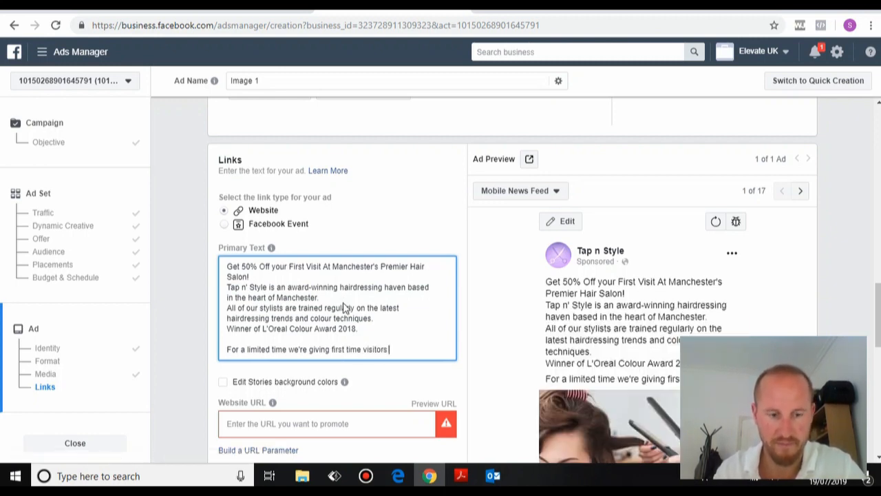
type("a ")
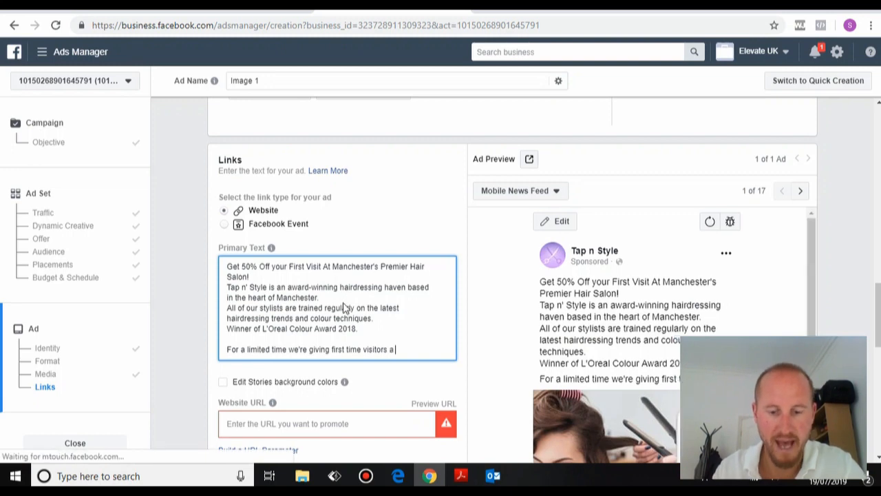
type("MASSIVE ")
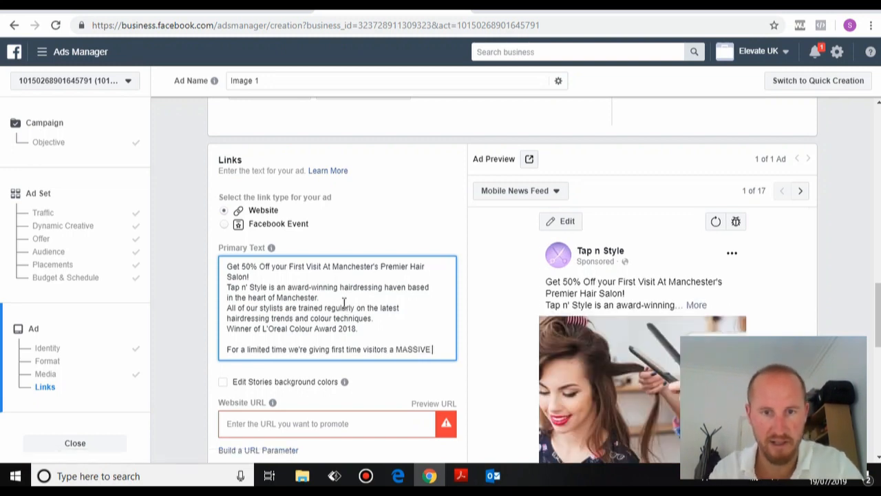
type("50% off thie")
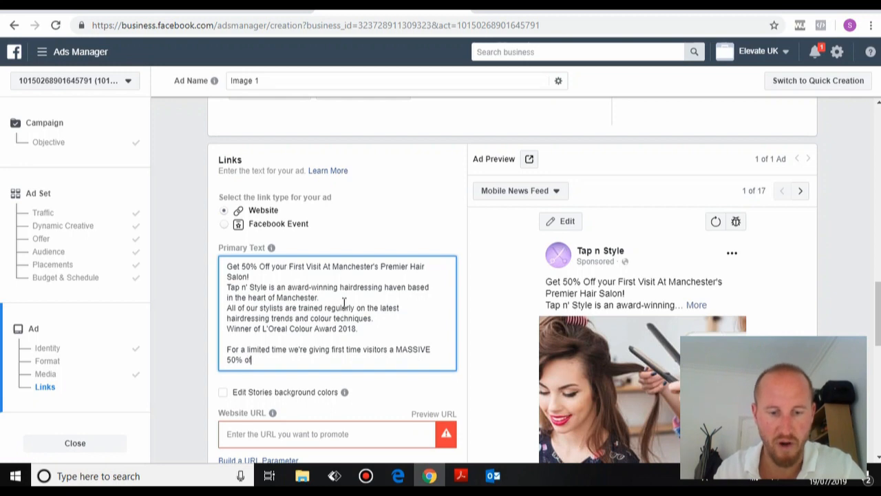
key("BackSpace")
key("BackSpace")
type("y")
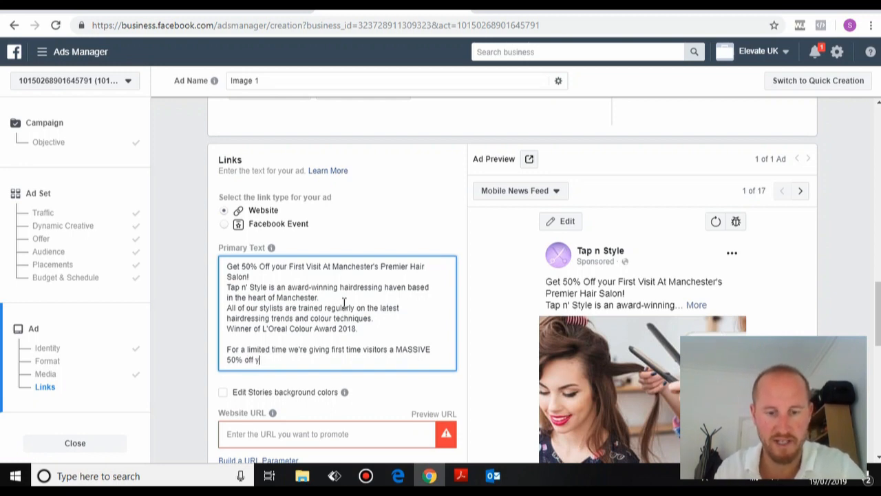
type("our first visit")
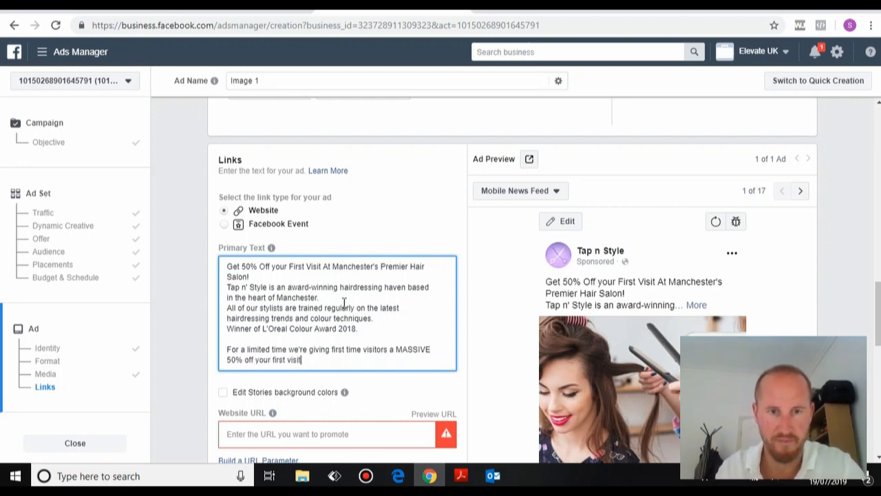
type(".")
key("Return")
type("B")
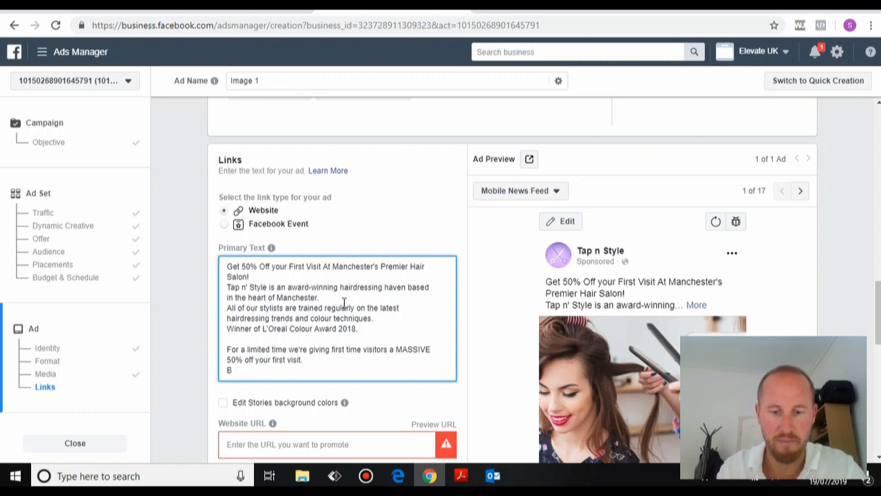
type("ook now")
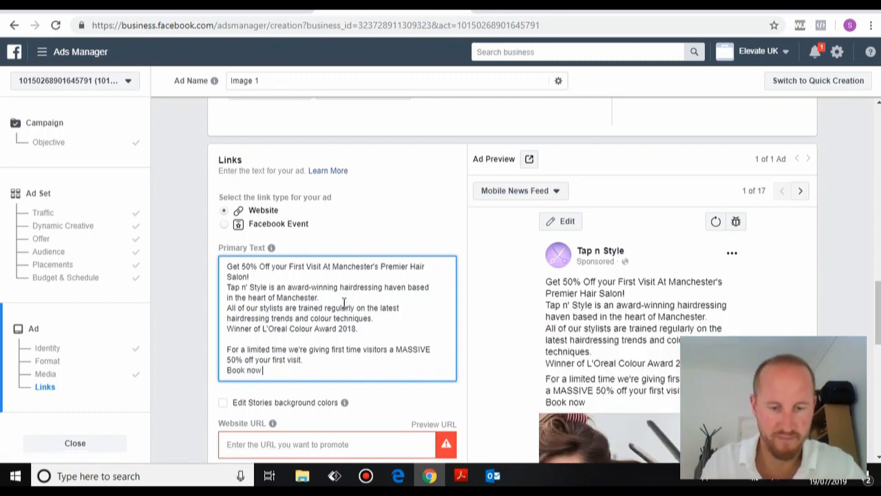
type(" before this off")
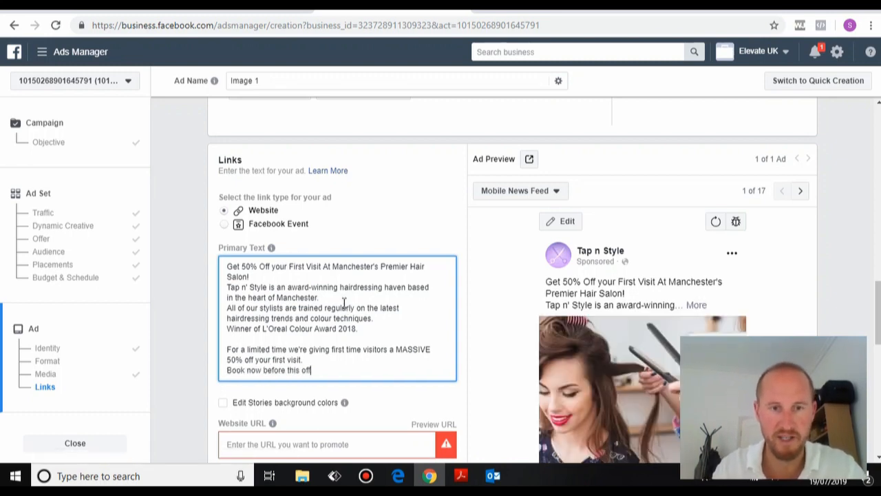
type("er ends!")
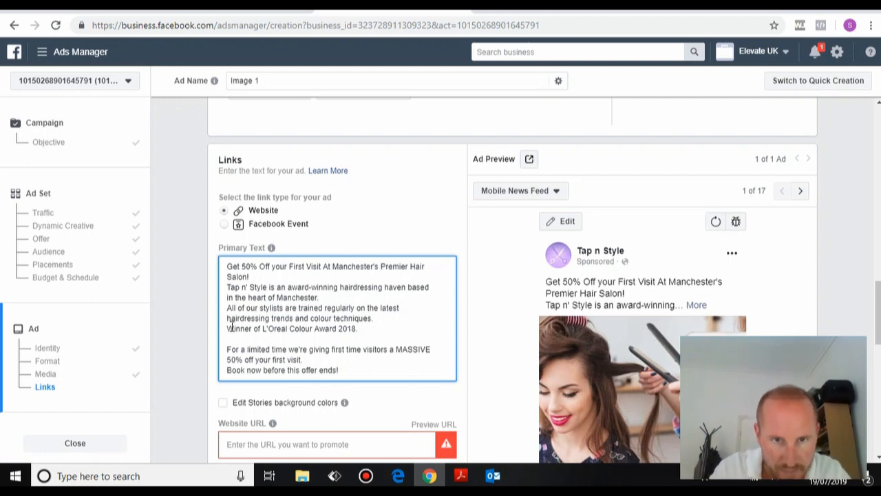
Insert blank lines between the Primary Text paragraphs.
key("Return")
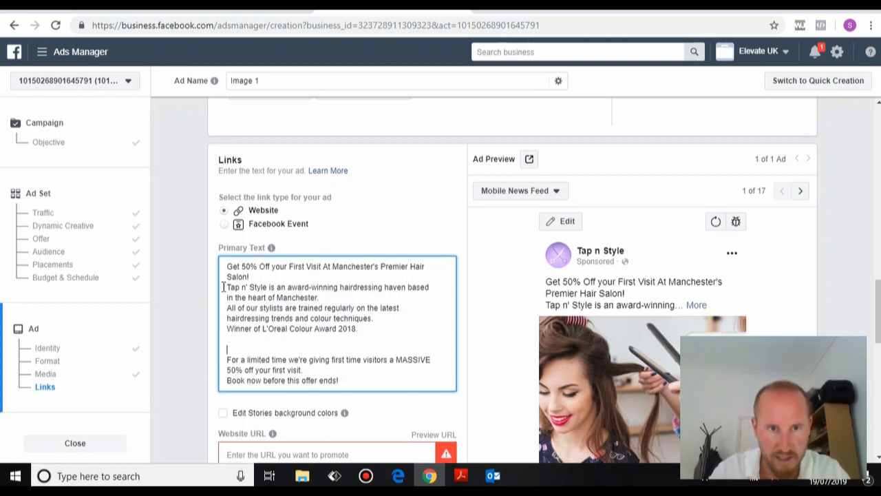
key("BackSpace")
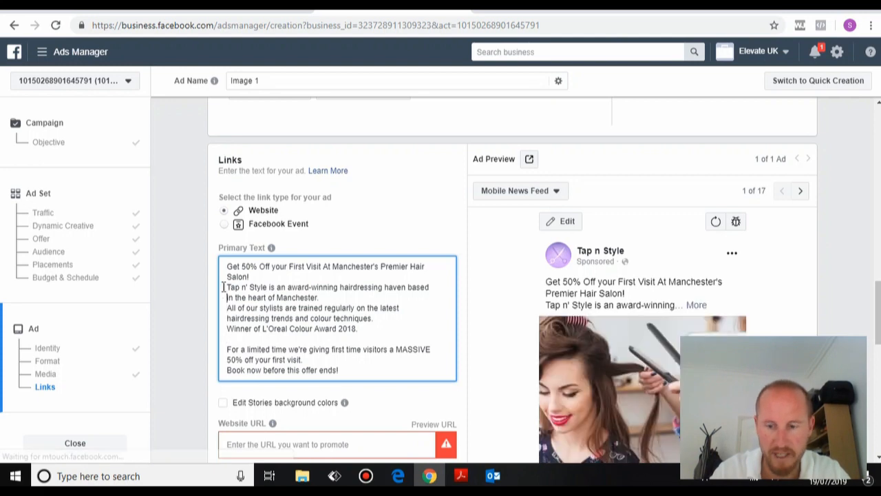
left_click(223, 287)
key("Return")
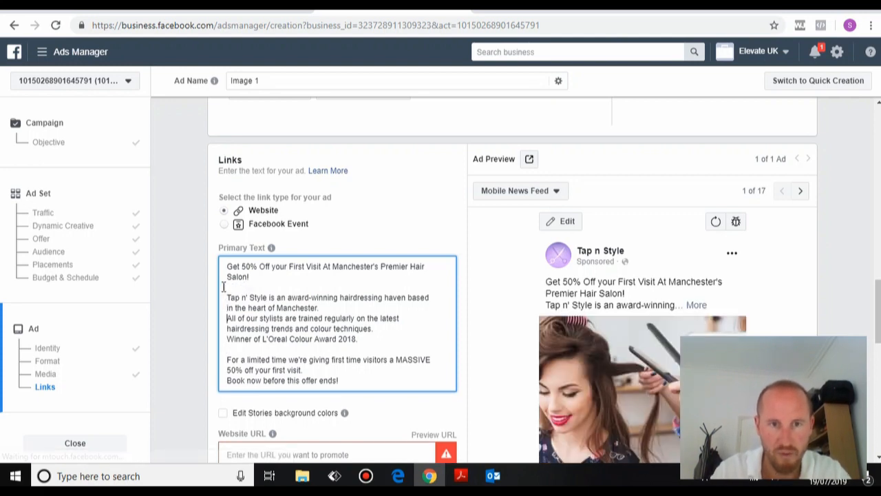
key("Down")
key("Down")
key("Return")
left_click(265, 277)
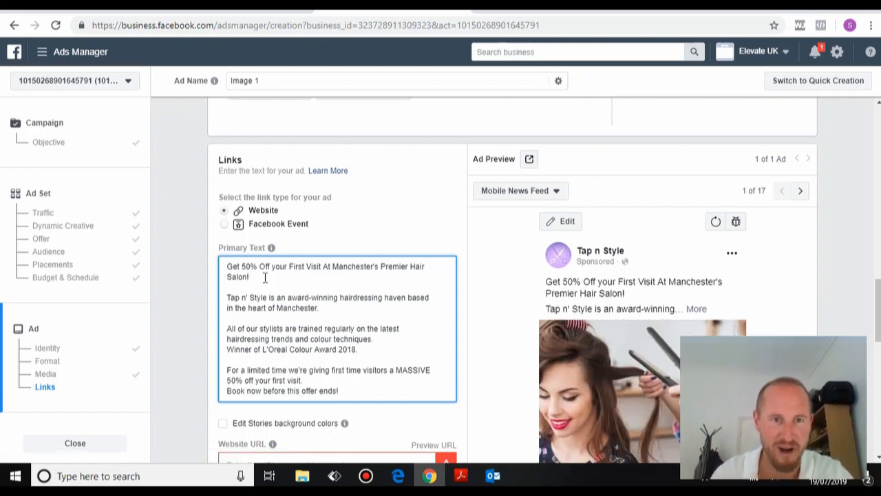
Add three raising-hands emojis after 'Salon!' in the Primary Text.
right_click(266, 277)
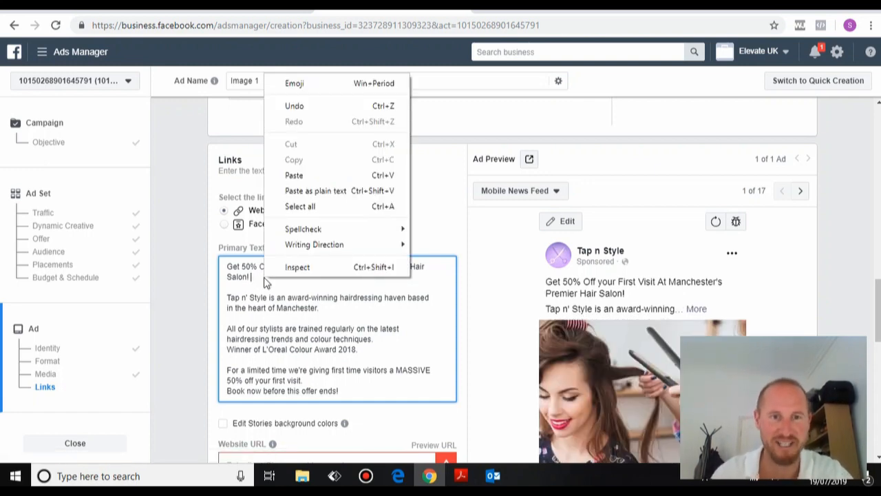
left_click(317, 82)
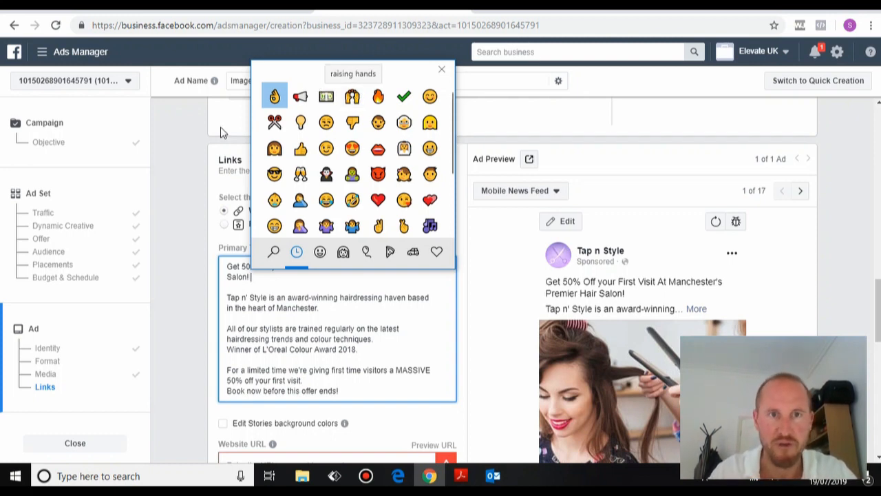
left_click(352, 96)
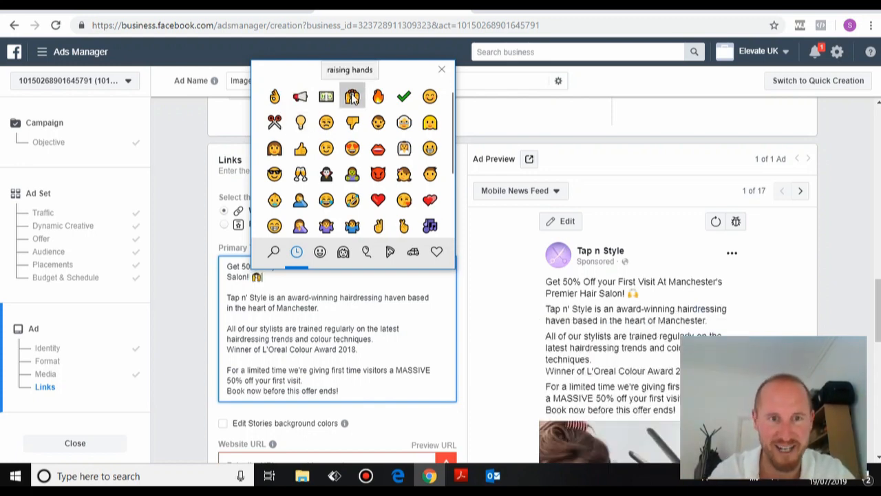
left_click(351, 96)
left_click(352, 96)
Add two scissors emojis after 'Manchester.'.
left_click(336, 306)
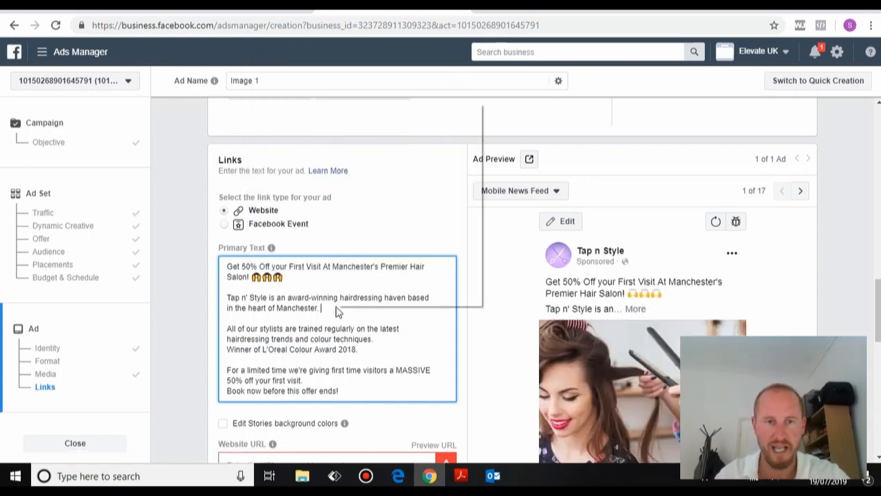
right_click(336, 308)
left_click(372, 112)
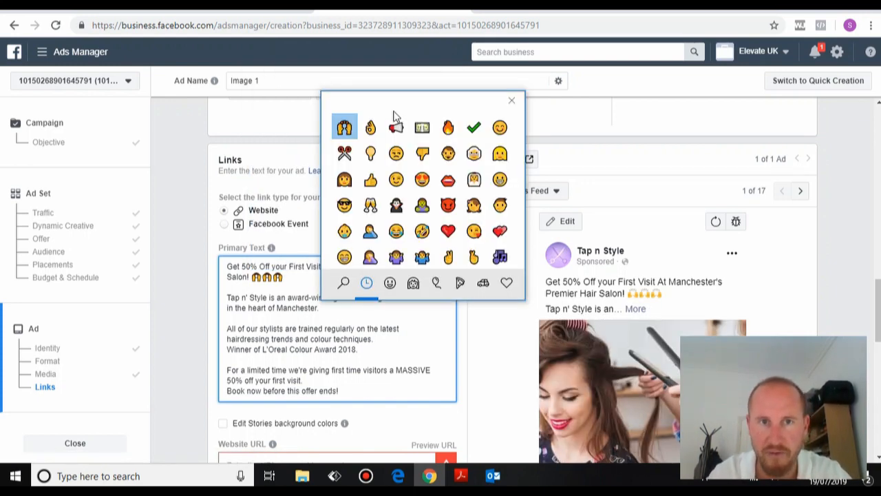
left_click(344, 153)
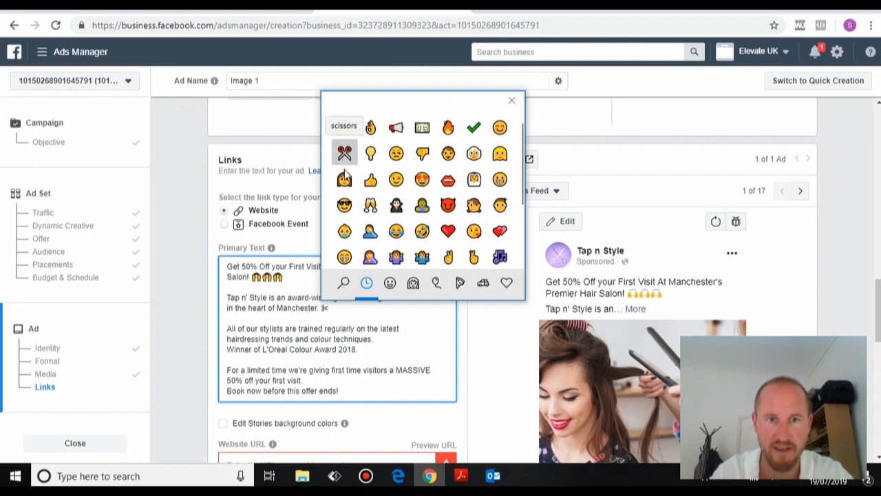
left_click(344, 153)
left_click(337, 349)
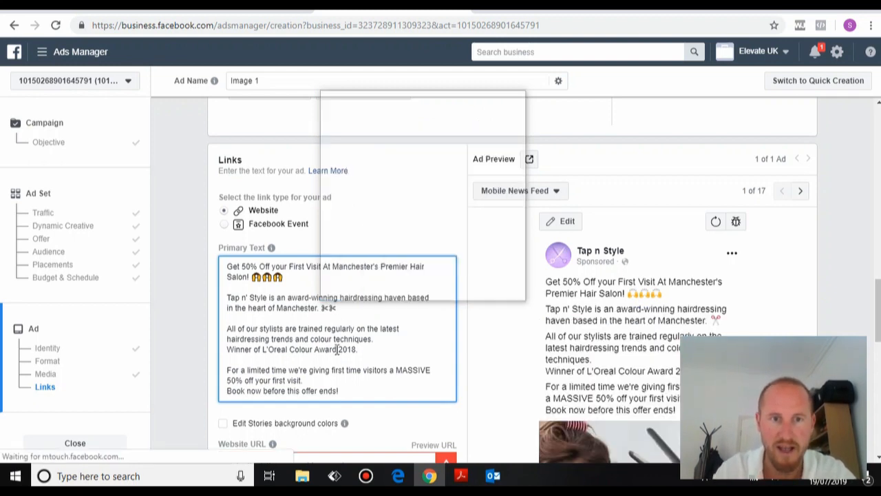
Add three fire emojis after 'offer ends!'.
left_click(379, 349)
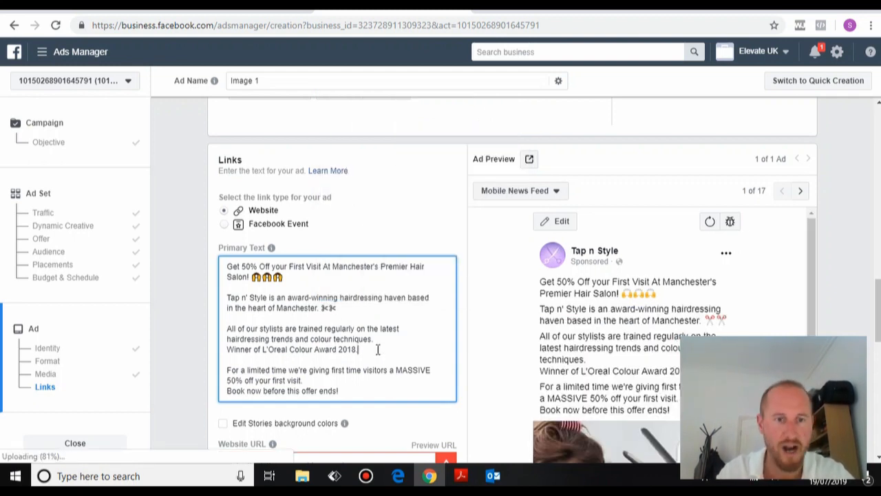
left_click(321, 381)
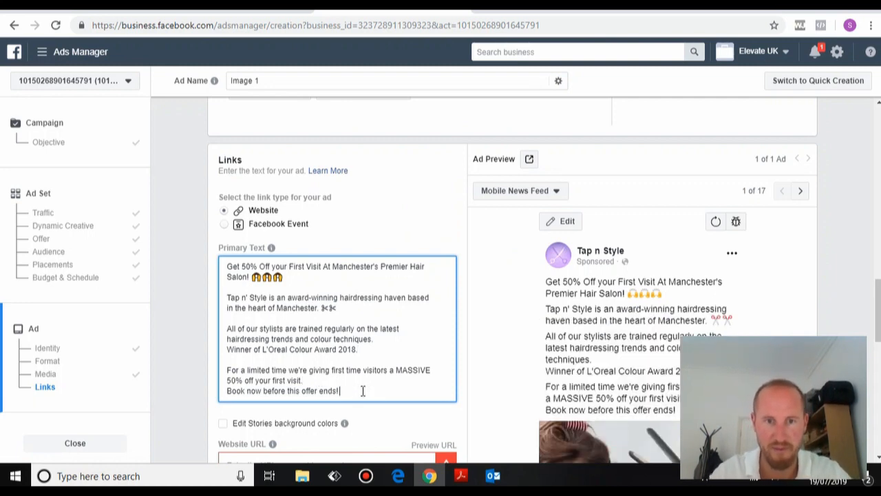
right_click(351, 393)
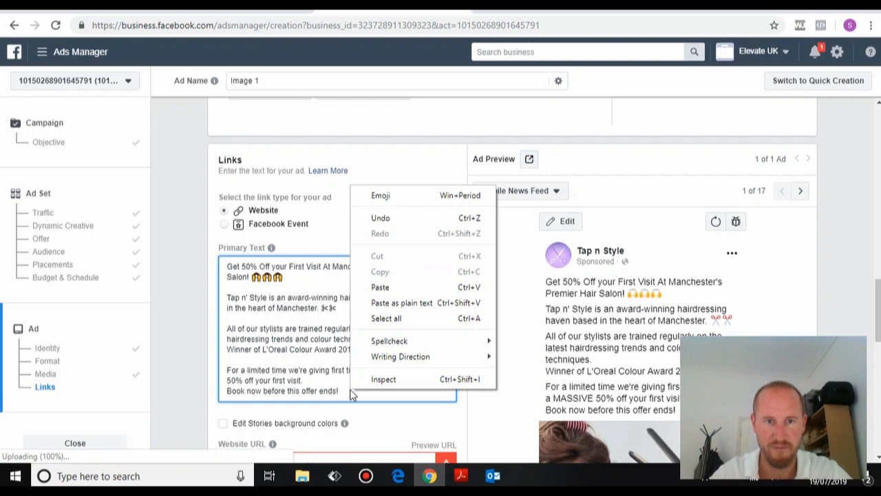
left_click(404, 195)
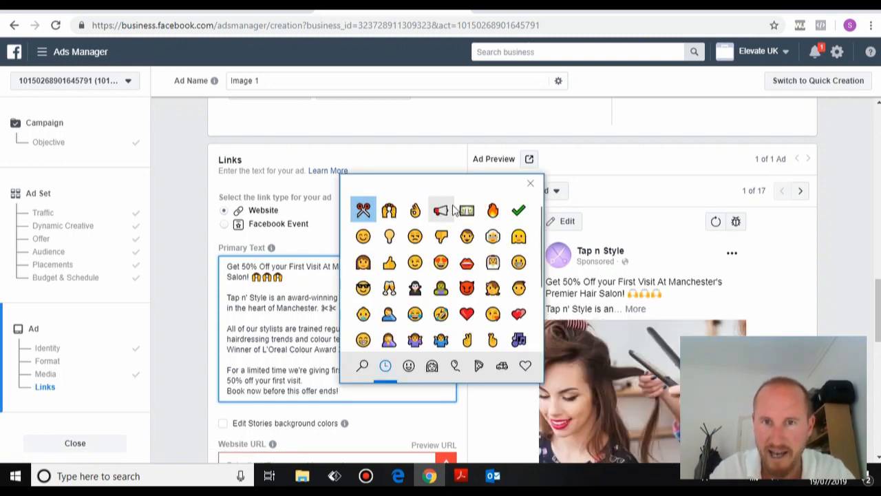
left_click(493, 210)
left_click(493, 210)
left_click(493, 210)
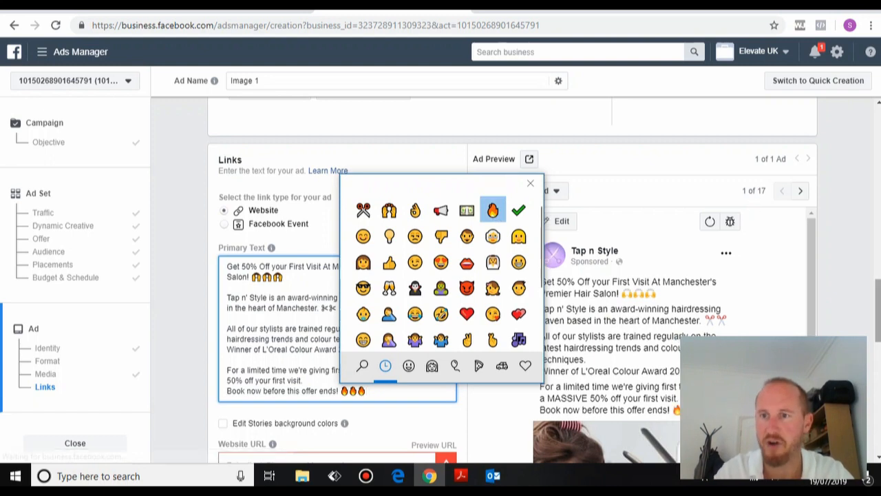
left_click(531, 186)
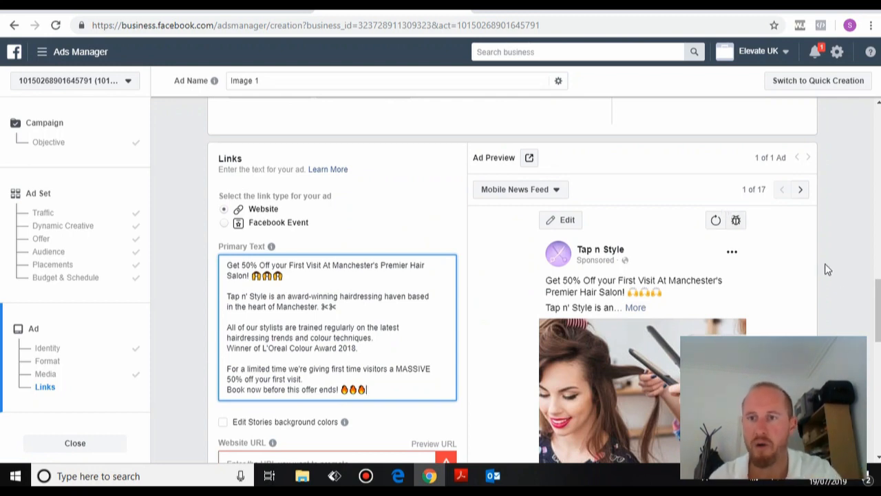
Scroll down the ad form to the Website URL field.
left_click_drag(879, 308, 879, 322)
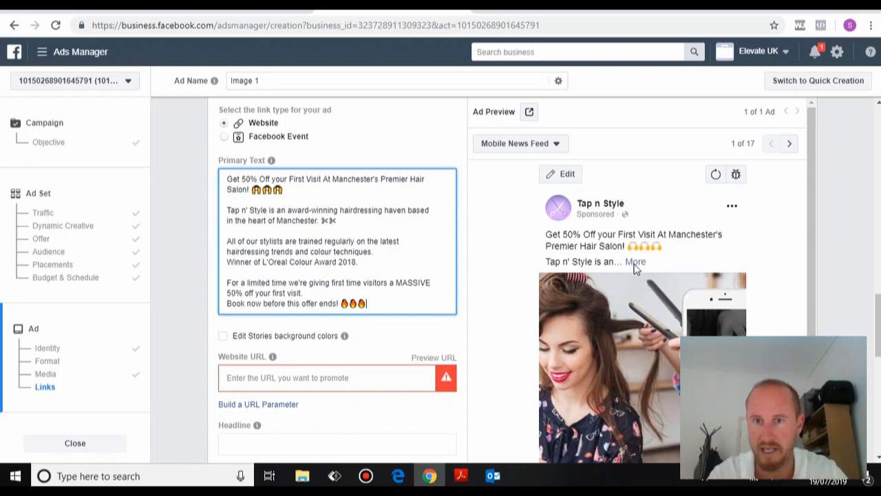
scroll(338, 276, "down", 1)
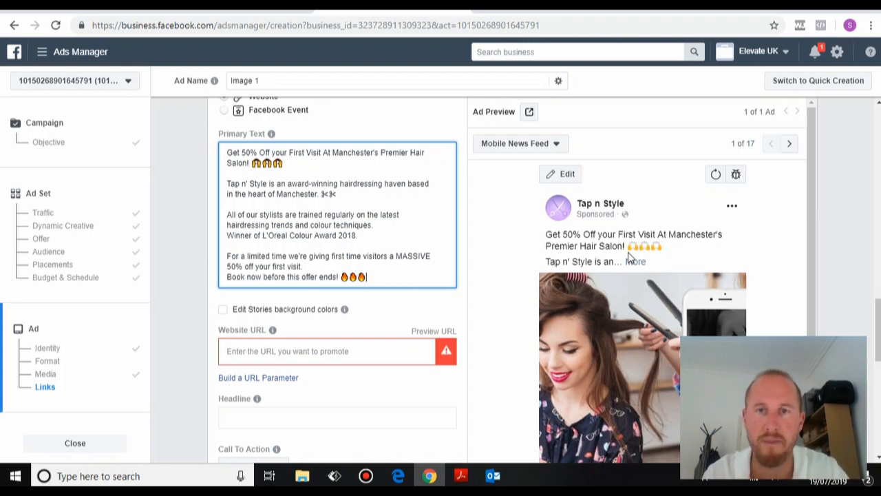
scroll(337, 275, "down", 1)
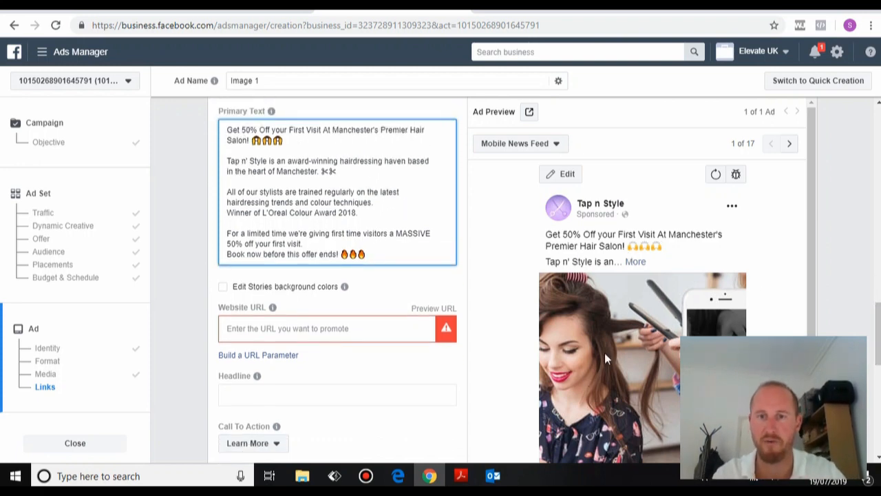
scroll(338, 276, "down", 2)
scroll(337, 275, "up", 1)
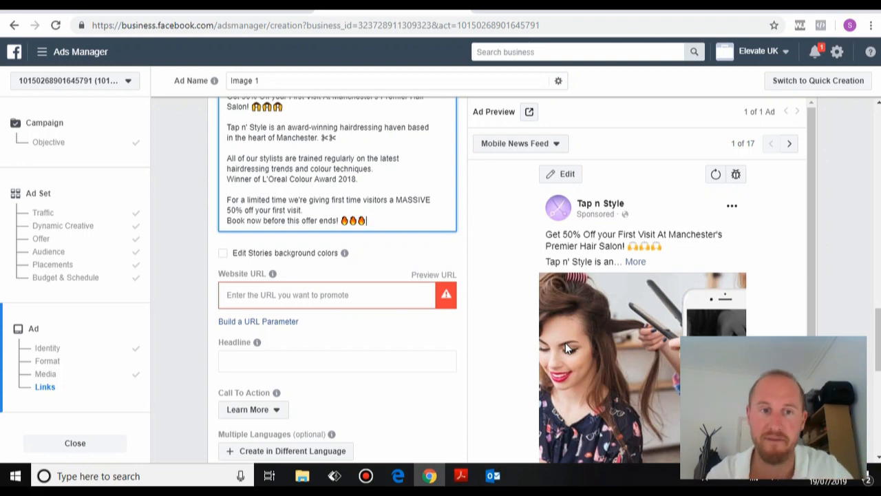
left_click(335, 303)
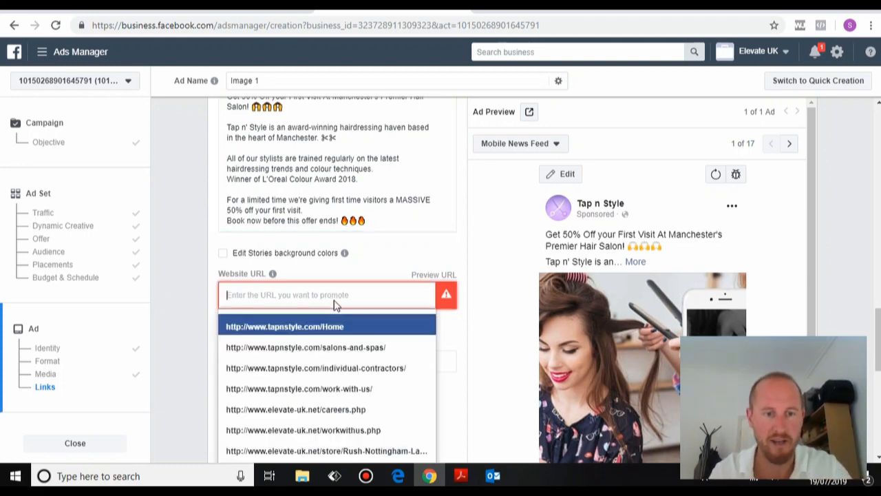
type("www.ta")
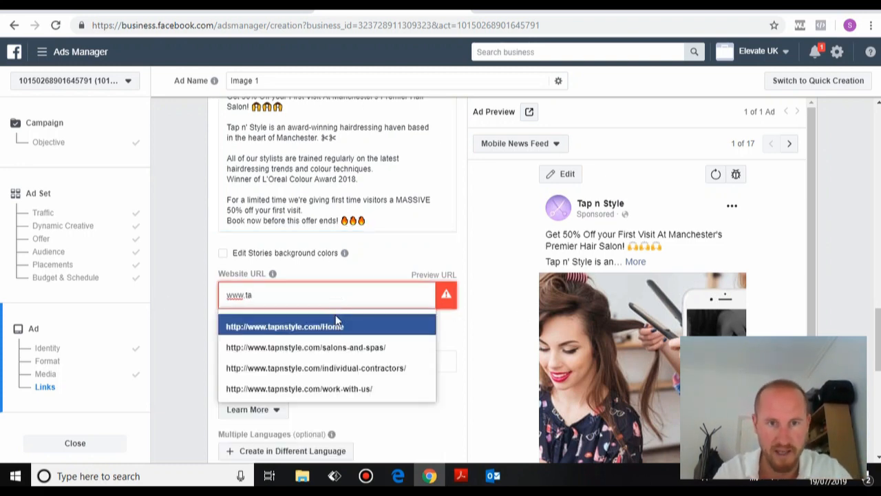
left_click(337, 326)
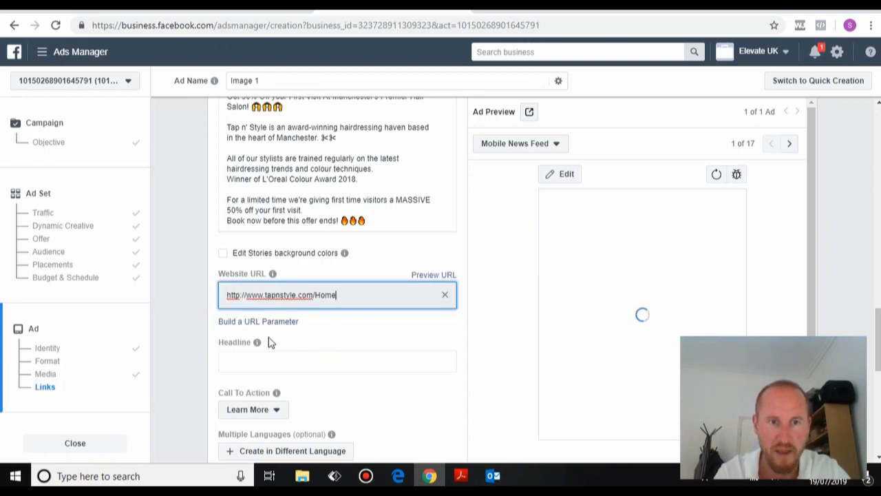
left_click(255, 360)
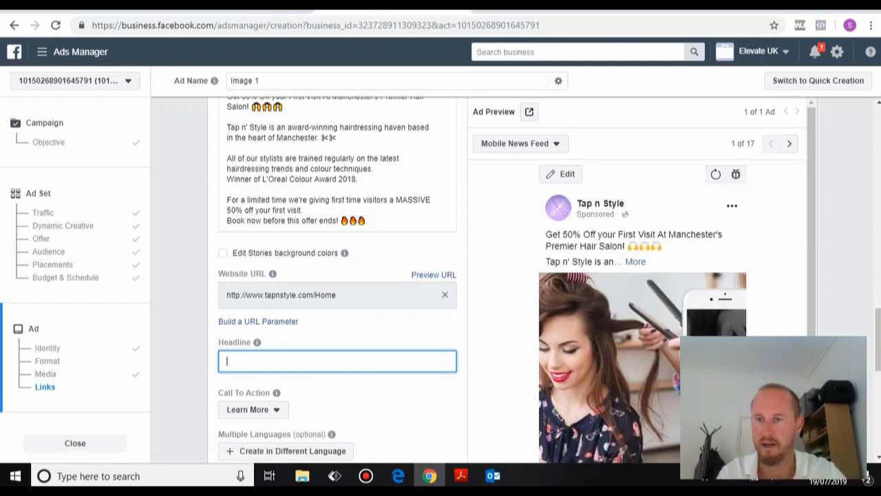
Type the headline '50% Off Your First Visit At Tap n' Style!'.
scroll(330, 262, "down", 2)
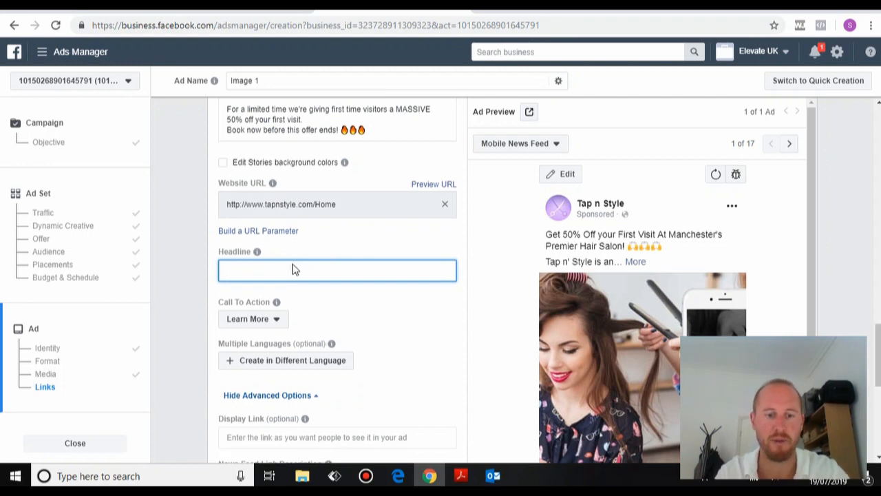
type("50% Off Y")
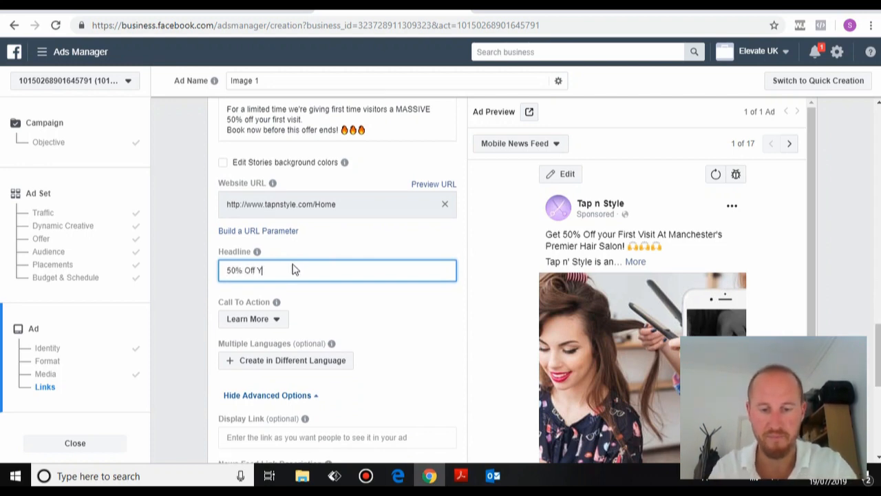
type("our First Visit At")
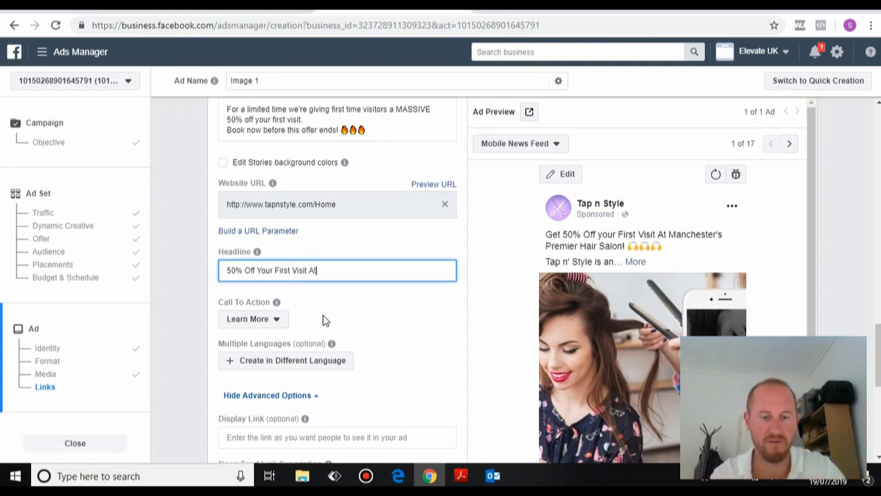
type("ap n'")
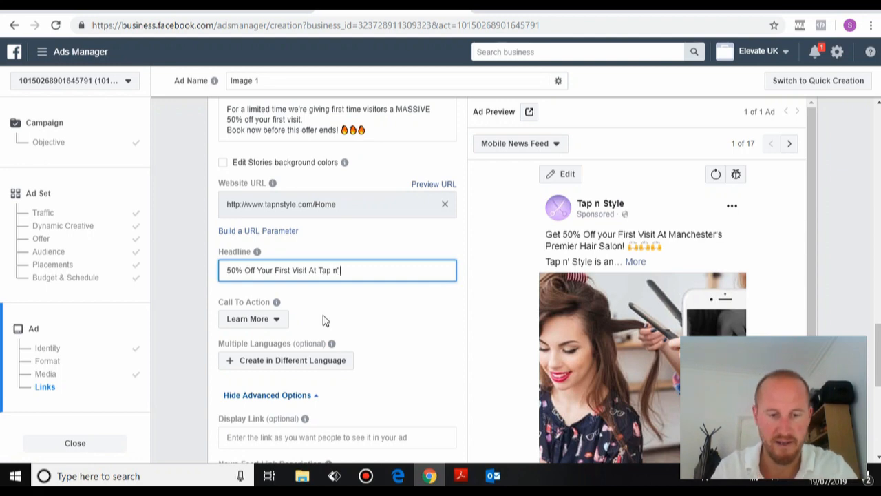
type(" Style!")
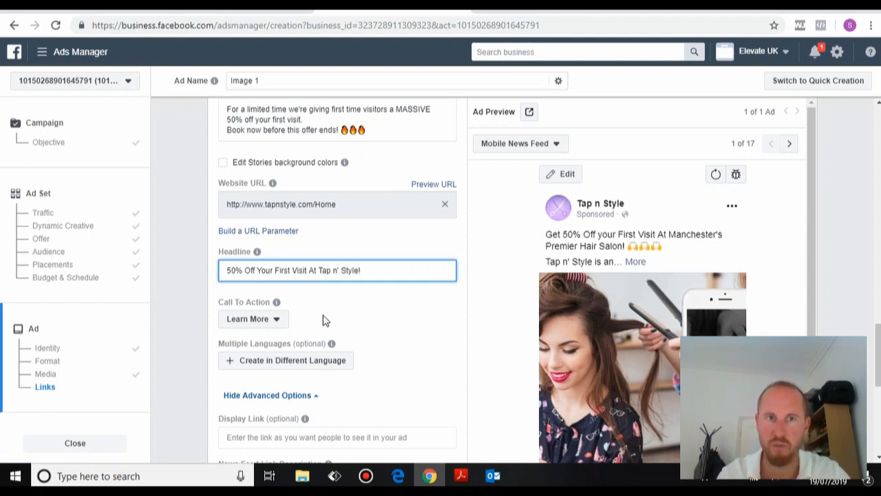
left_click_drag(879, 340, 879, 325)
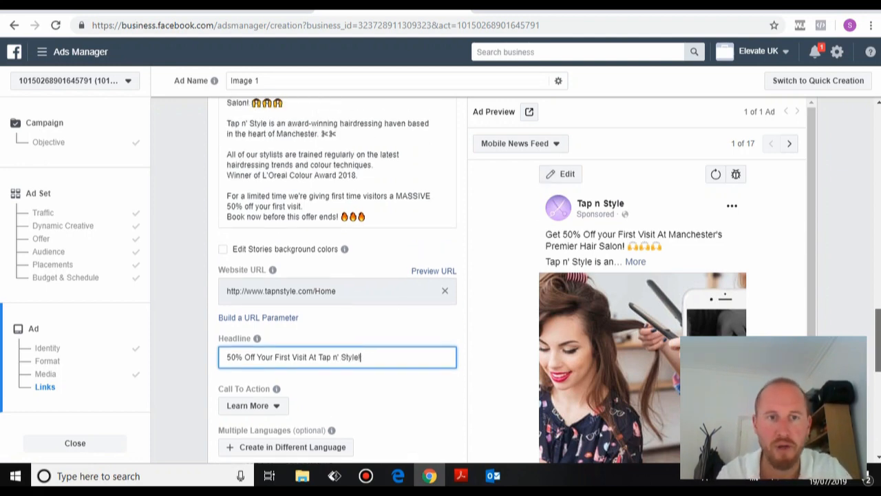
Add a contact line with the salon's phone number, a pop-in-and-chat invite and street address.
left_click(374, 217)
key("Return")
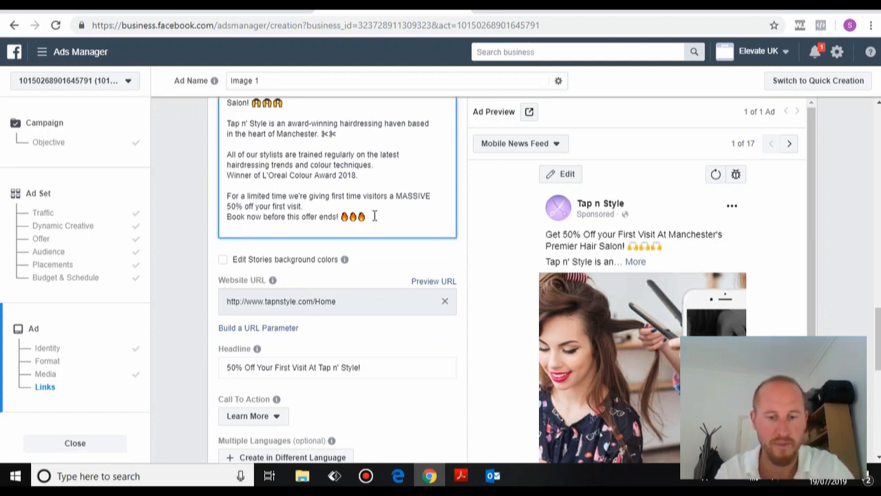
type("Call")
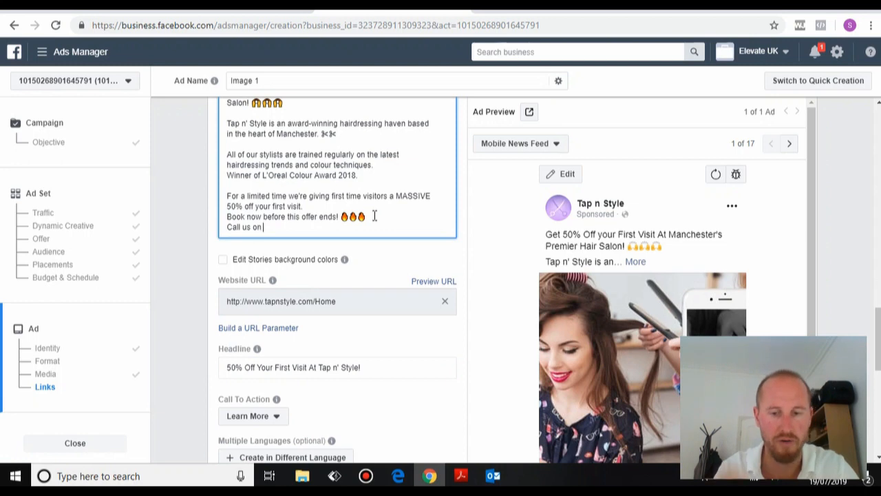
type(" us on ")
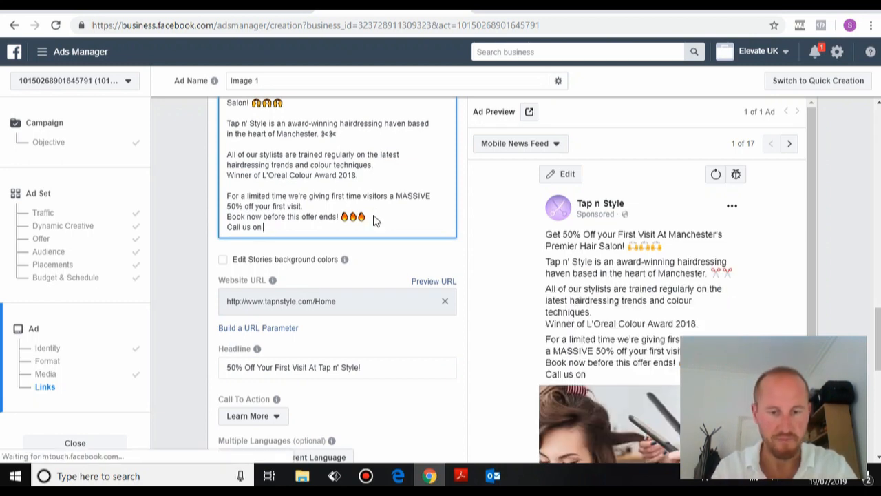
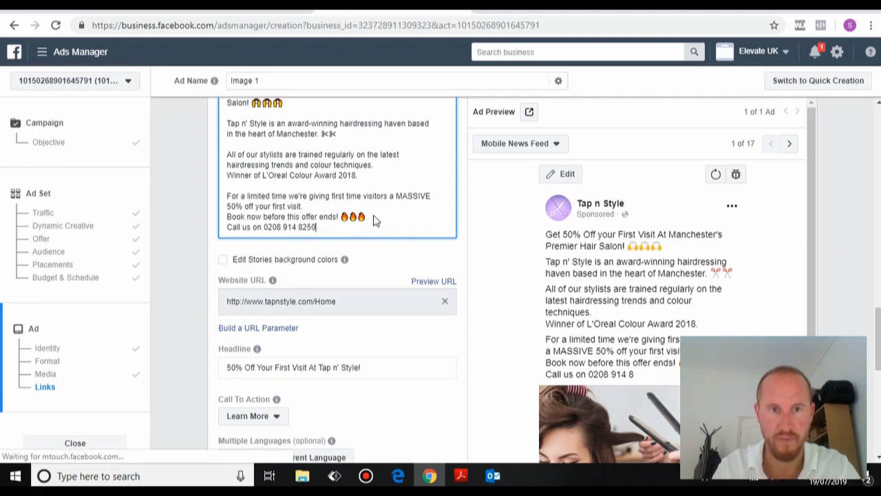
type(" or visit us")
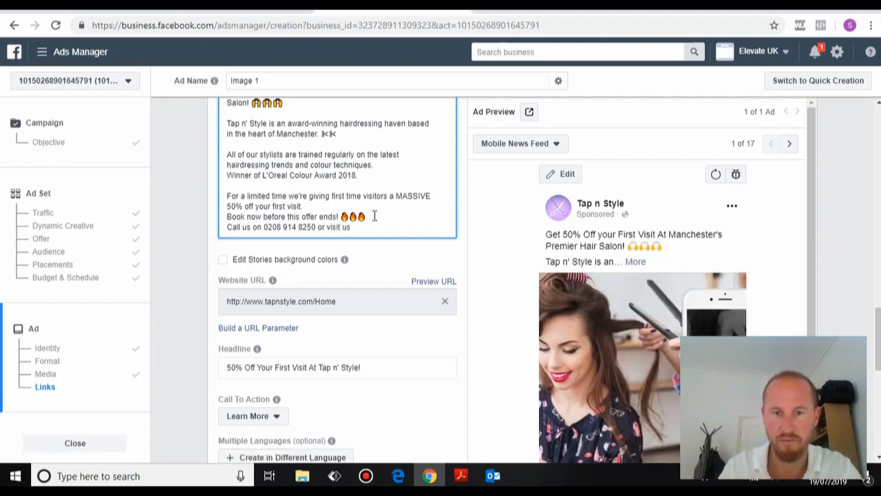
key("BackSpace")
key("BackSpace")
key("BackSpace")
key("BackSpace")
key("BackSpace")
key("BackSpace")
key("BackSpace")
key("BackSpace")
key("BackSpace")
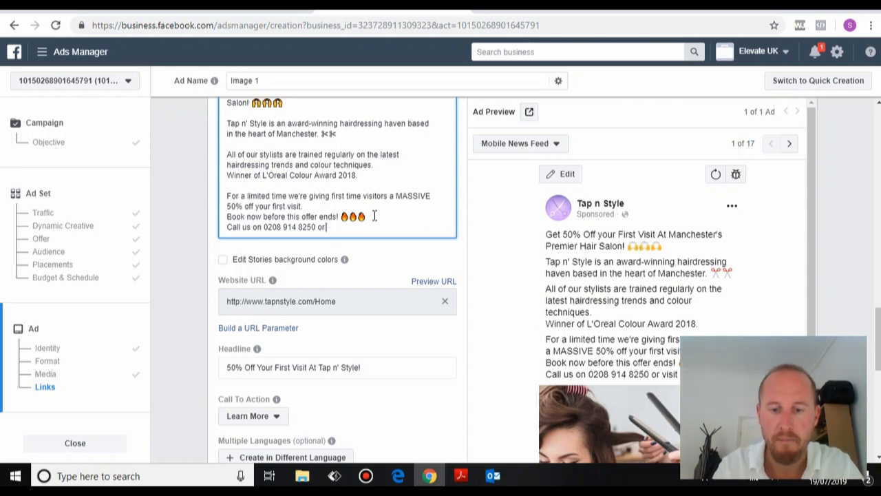
type("pop in a")
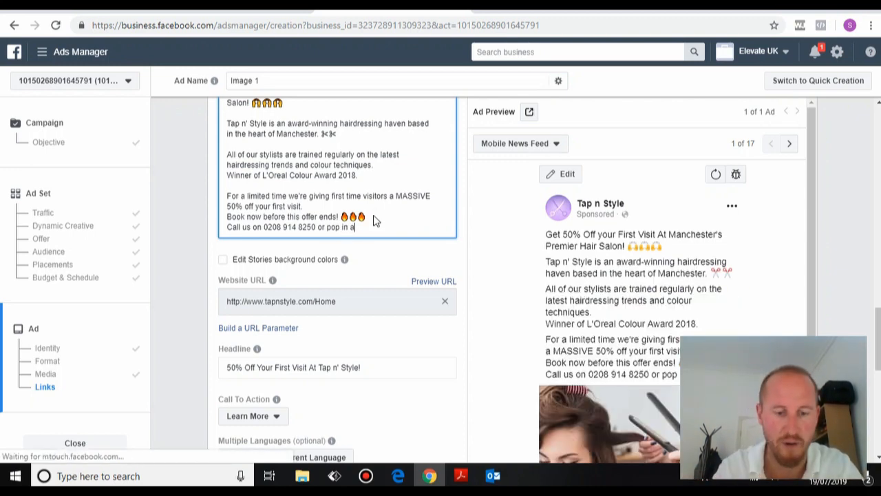
type("nd ")
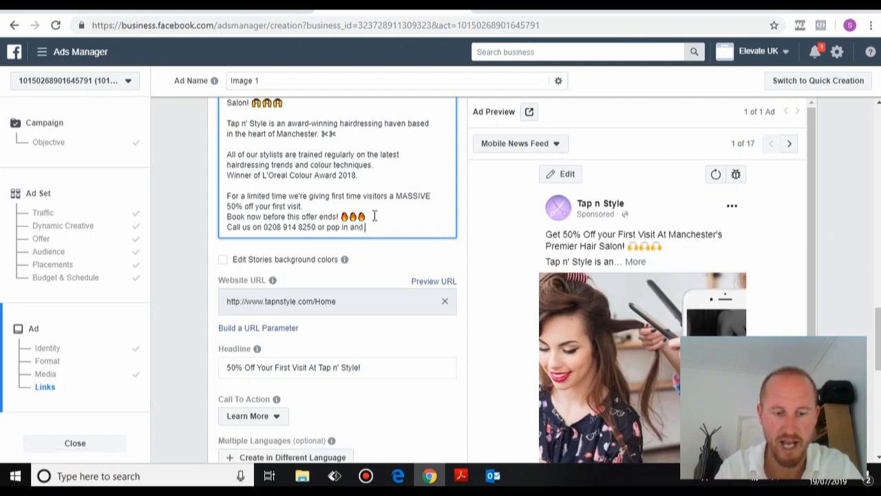
type("chat")
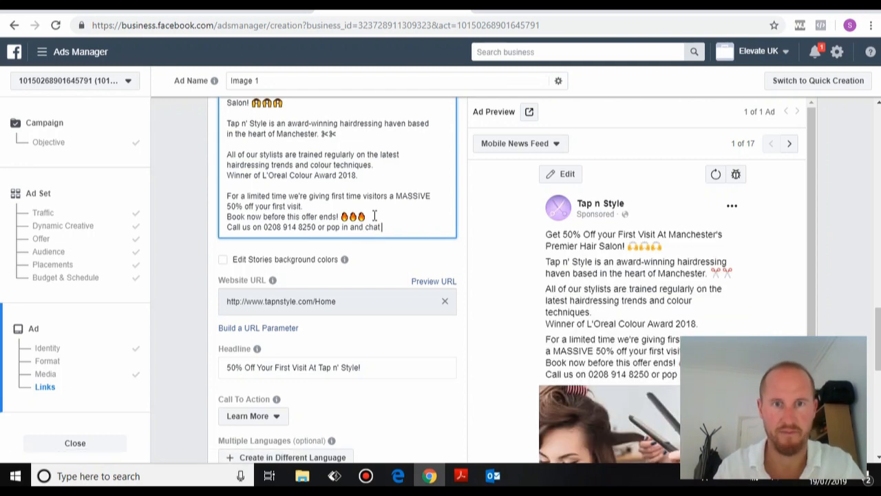
type(". w")
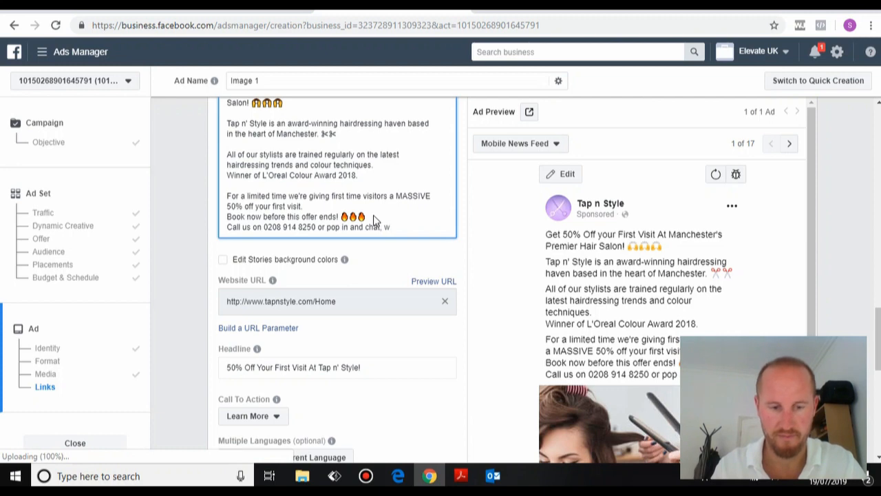
type("e're ")
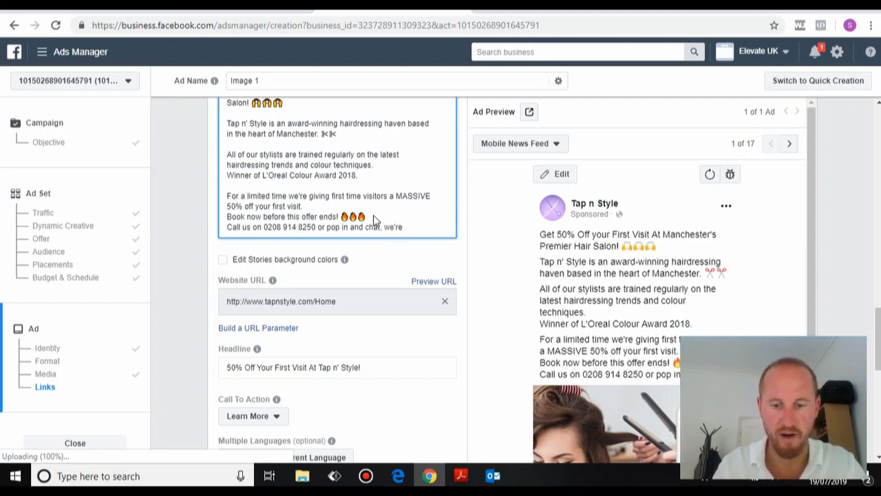
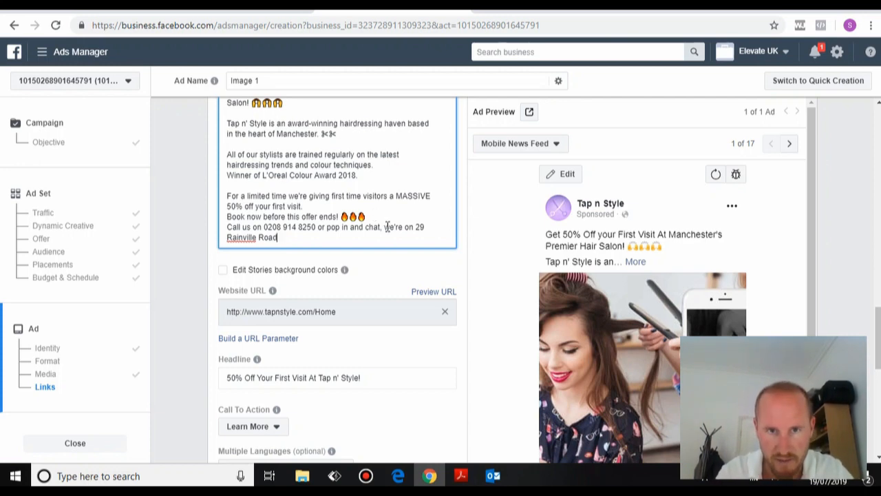
Append the salon's postcode after the street address.
left_click(387, 227)
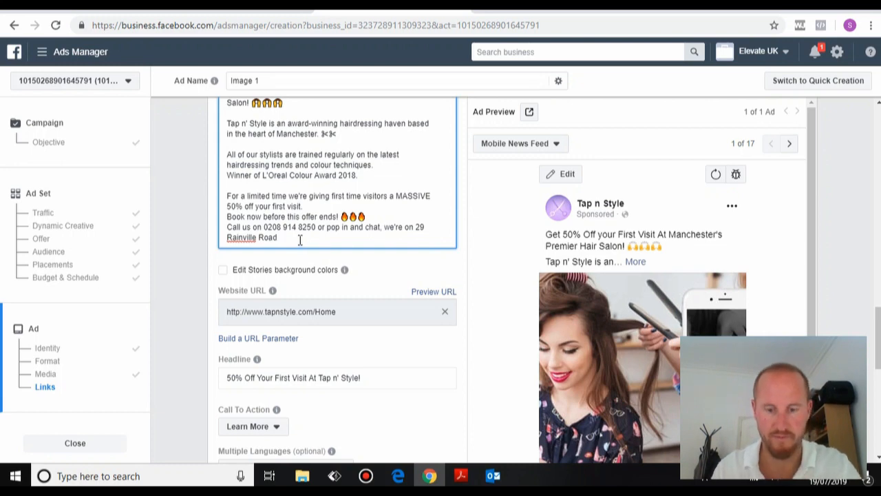
type(", ")
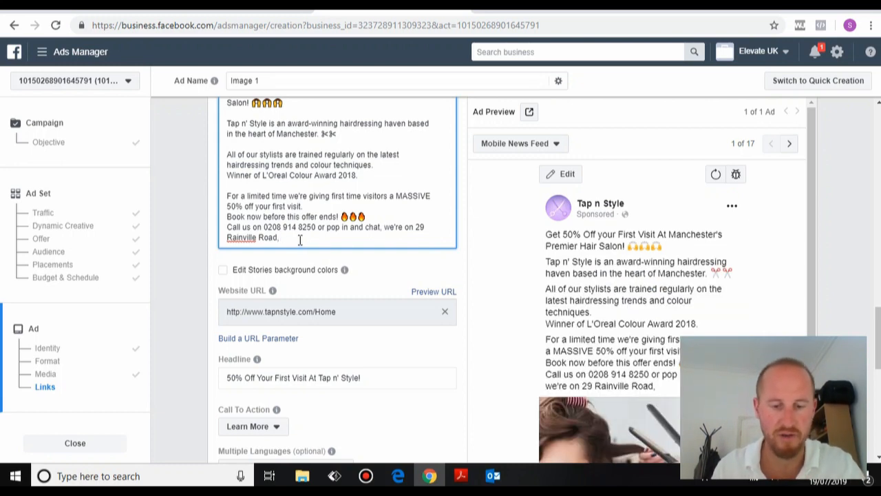
type("M1 4")
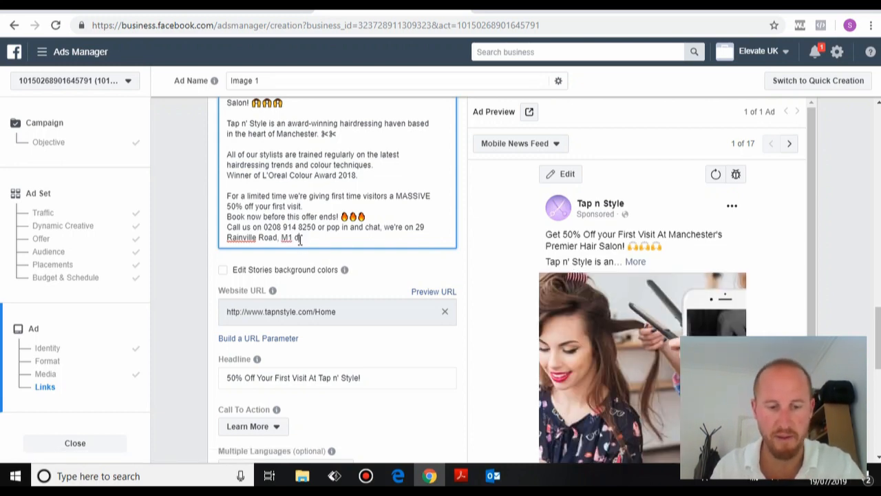
key("BackSpace")
type("D")
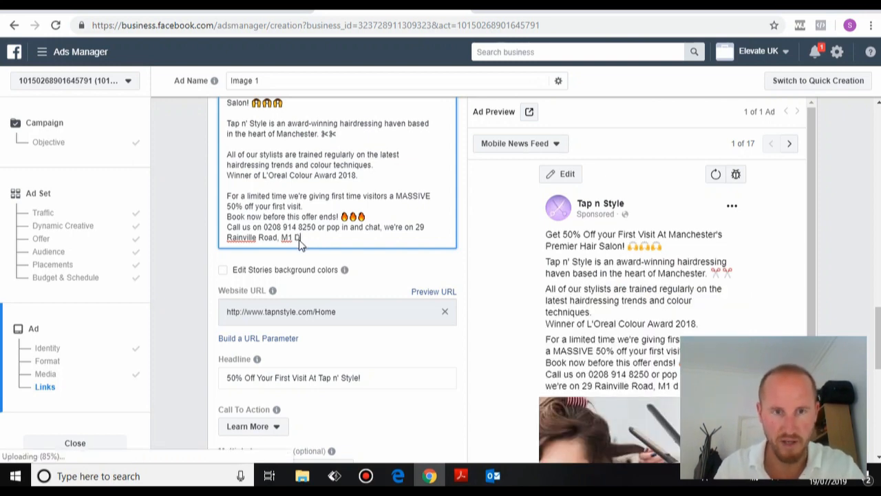
key("BackSpace")
type("6DN")
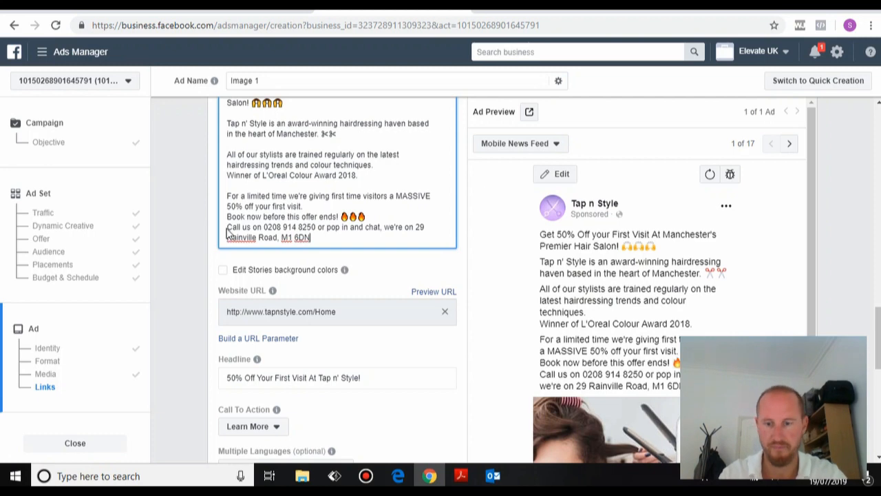
Add a blank line before the call-us contact line.
key("Return")
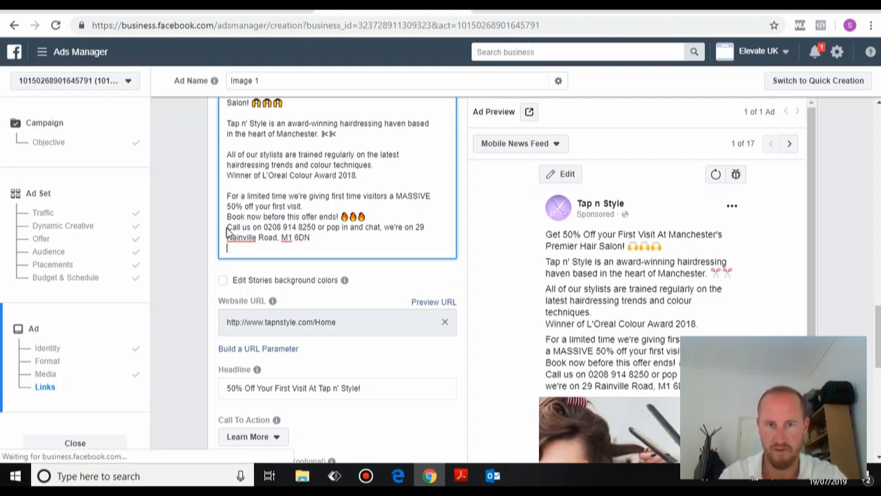
key("Return")
key("BackSpace")
key("BackSpace")
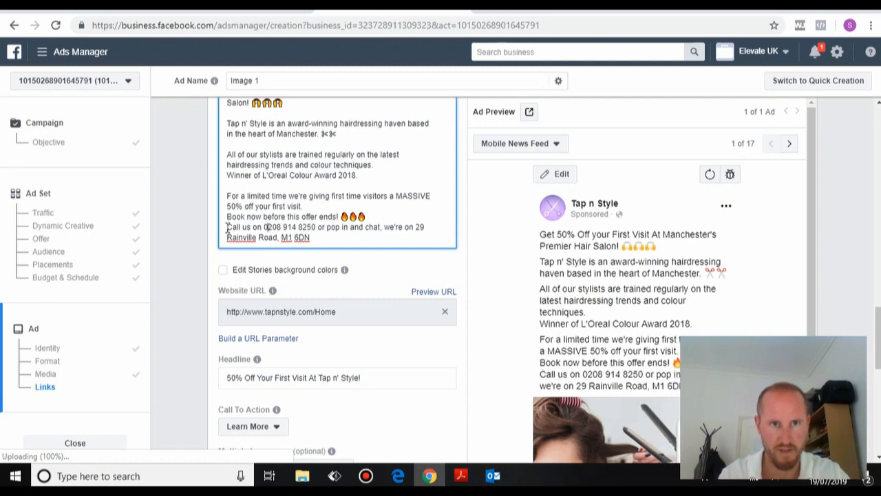
key("Left")
key("Left")
key("Left")
key("Left")
key("Left")
key("Left")
key("Left")
key("Left")
key("Left")
key("Left")
key("Left")
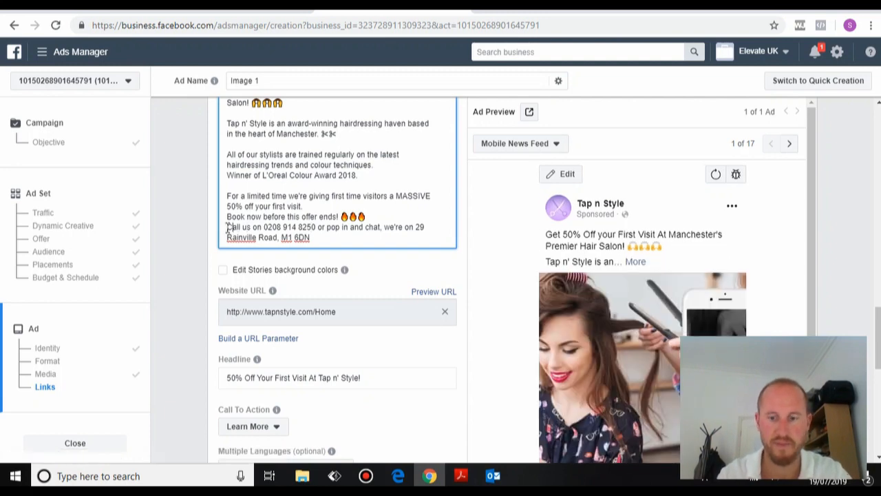
key("Return")
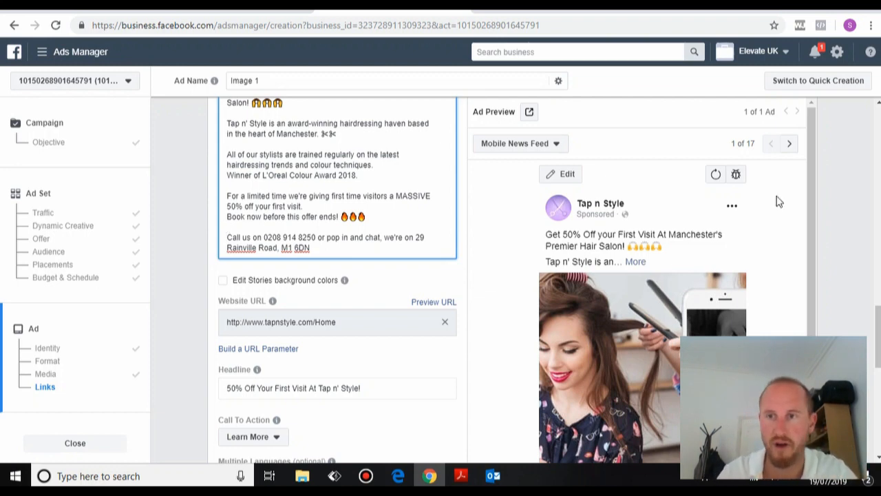
Append 'Book now wwhile offer lasts!' to the end of the headline.
scroll(878, 329, "down", 1)
scroll(878, 329, "down", 1)
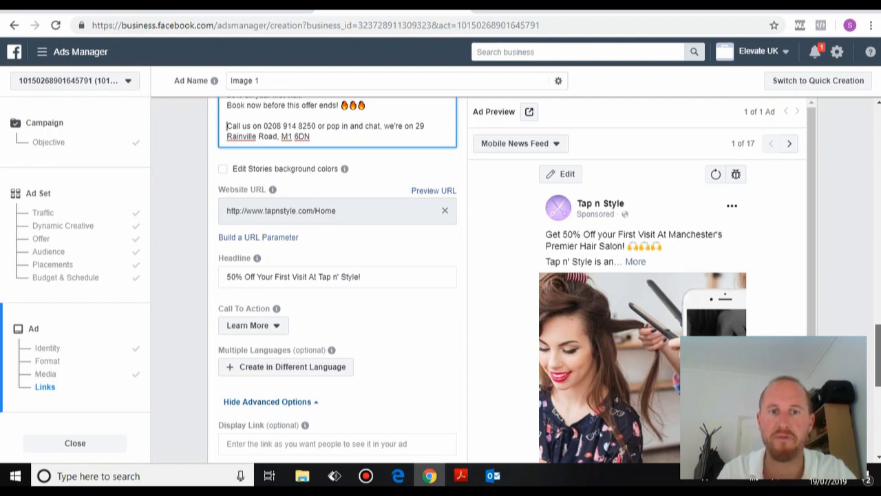
left_click(376, 279)
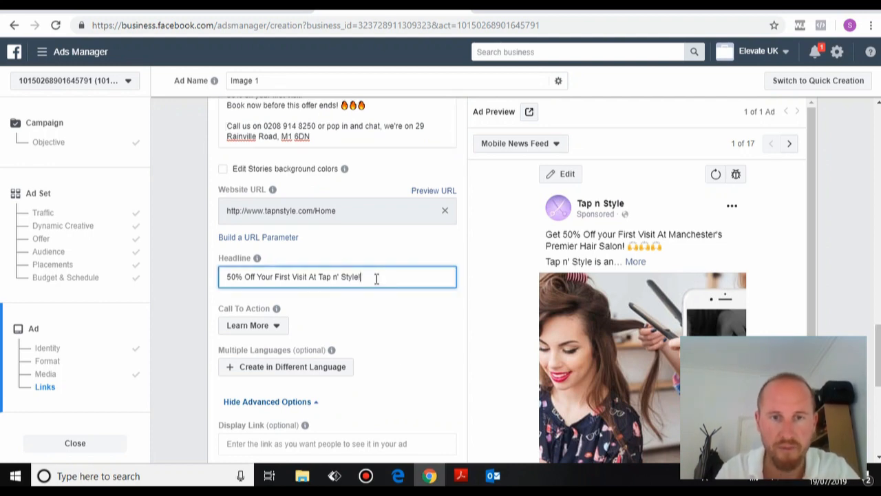
type("Book now ")
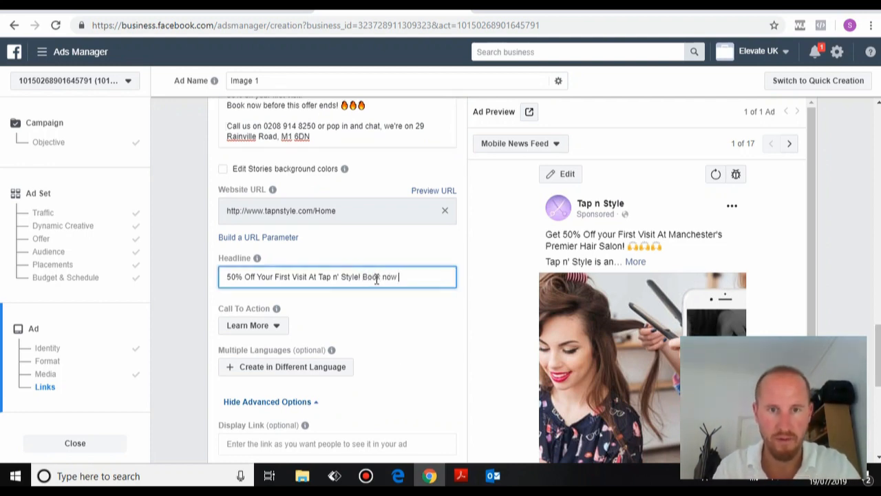
type("w")
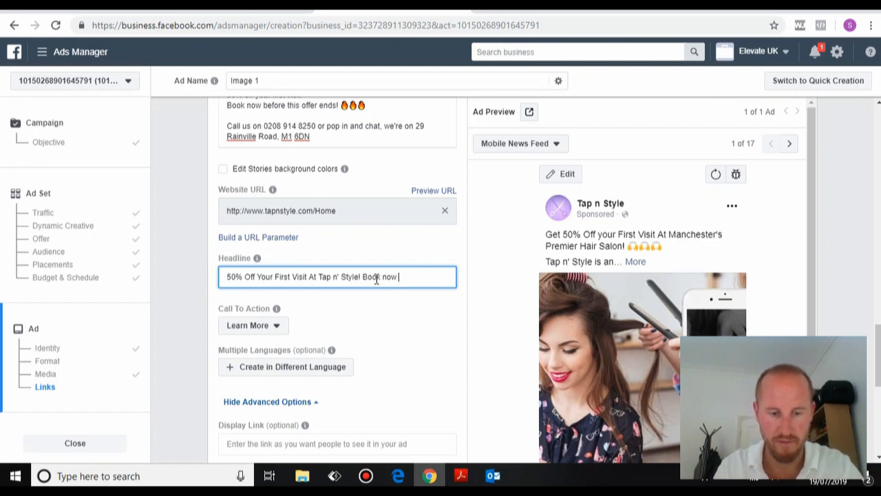
type("while of")
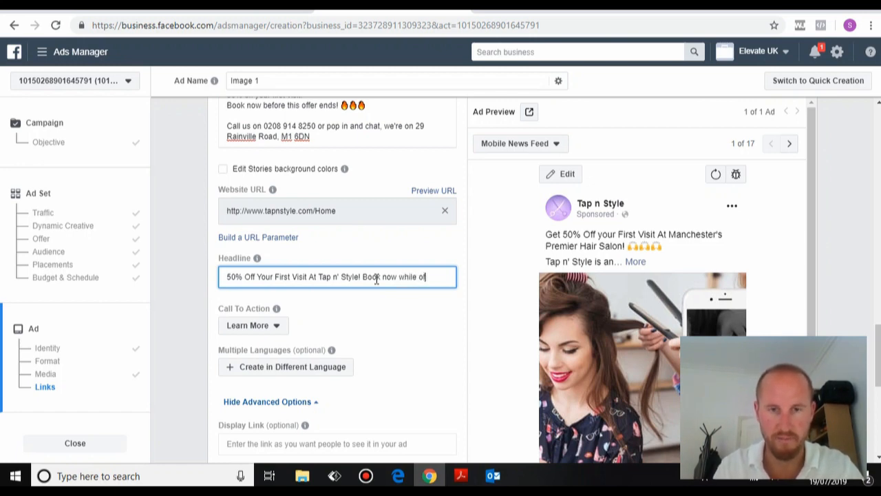
type("fer lasts!")
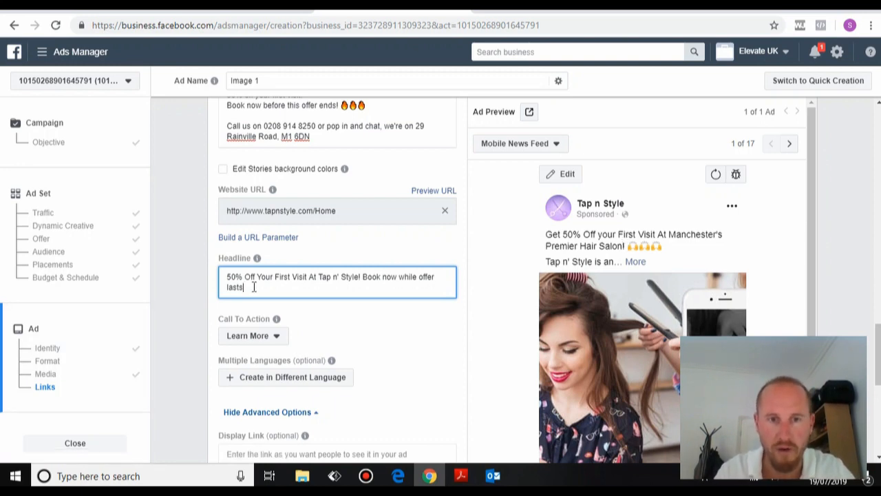
Reword the added phrase to 'Book now before offer Ends!' in the headline.
left_click(416, 277)
key("BackSpace")
key("BackSpace")
key("BackSpace")
key("BackSpace")
key("BackSpace")
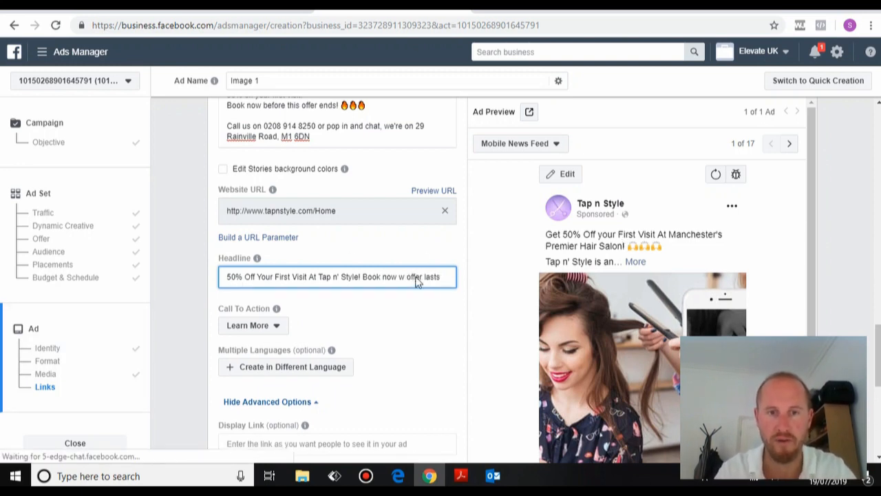
type("before")
key("Right")
key("Right")
key("Right")
key("Right")
key("Right")
key("Right")
key("Right")
key("Right")
key("Right")
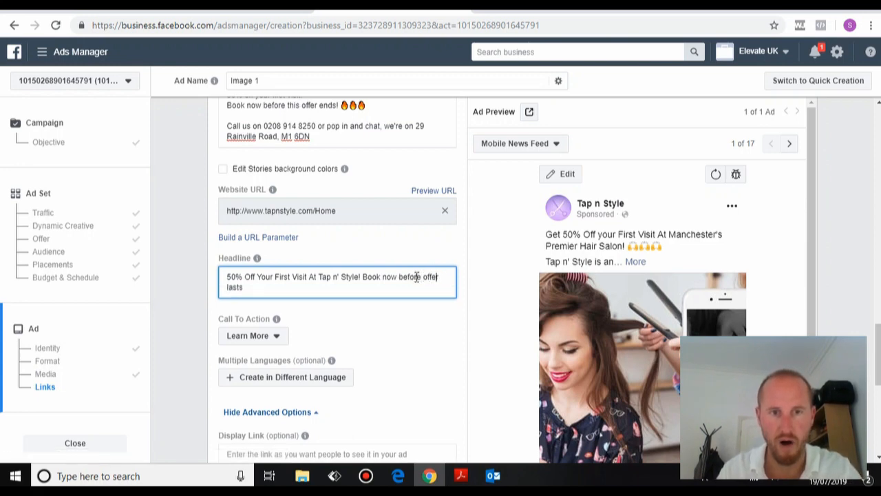
key("Right")
key("Right")
key("Right")
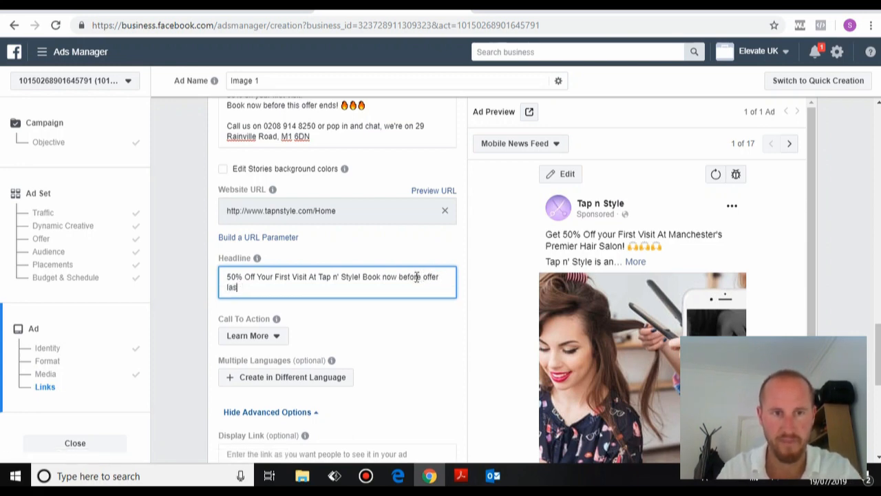
key("BackSpace")
key("BackSpace")
key("BackSpace")
key("BackSpace")
key("BackSpace")
key("BackSpace")
type("Ends!")
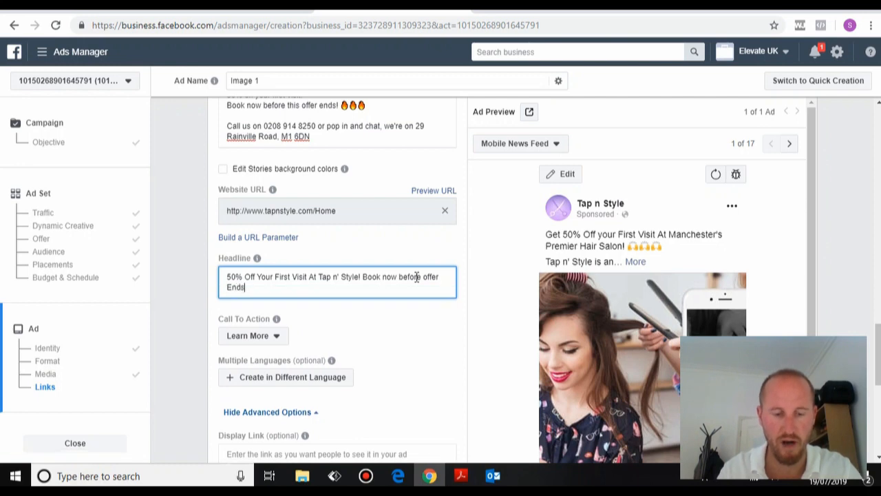
Capitalise Now, Before and Offer so the headline ends 'Book Now Before Offer Ends!'.
key("Left")
key("Left")
key("Left")
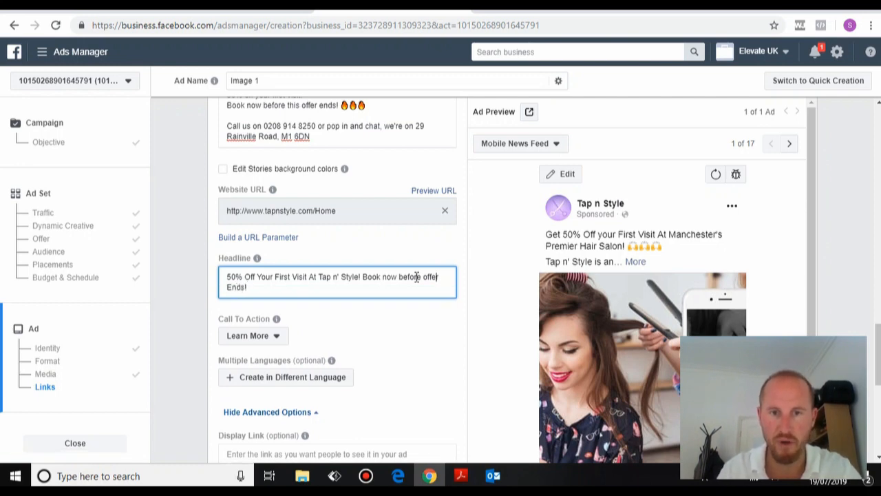
key("Left")
key("Left")
key("Left")
key("Left")
key("BackSpace")
type("O")
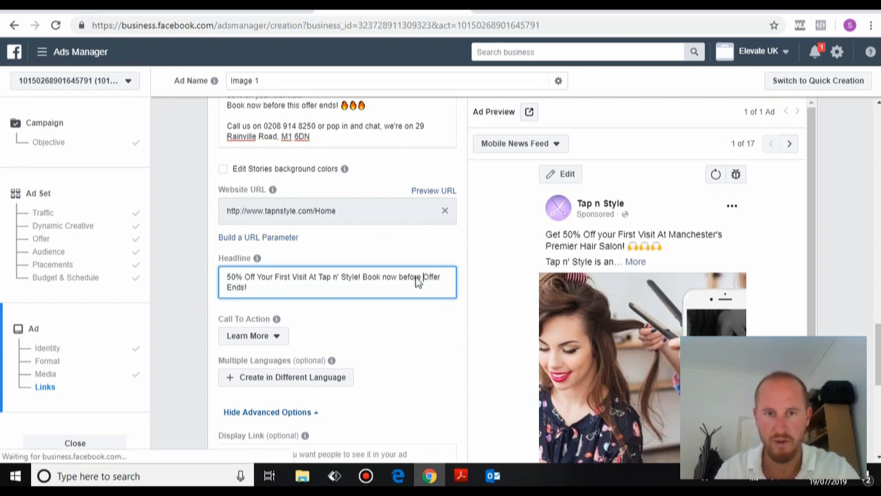
key("Left")
key("Left")
key("Left")
key("BackSpace")
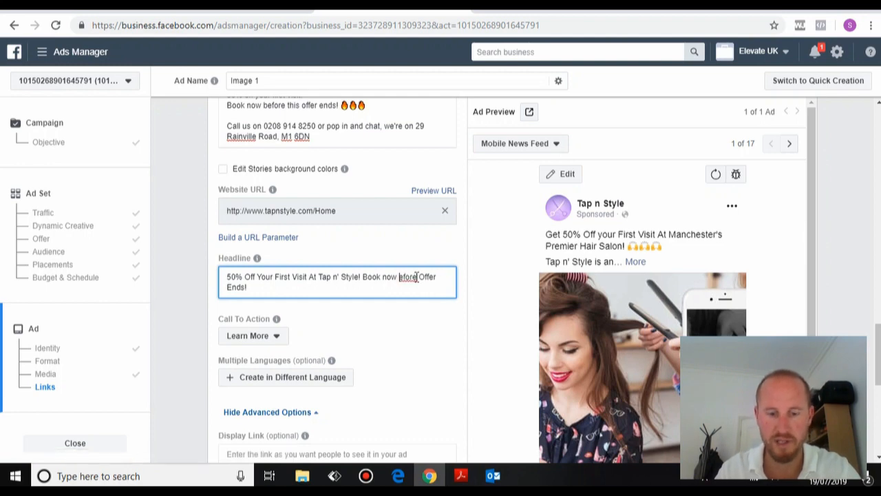
type("B")
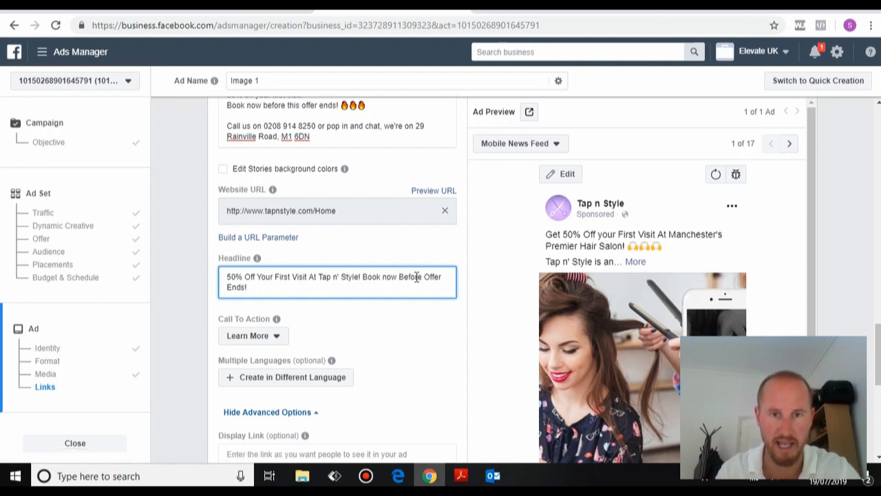
key("BackSpace")
type("N")
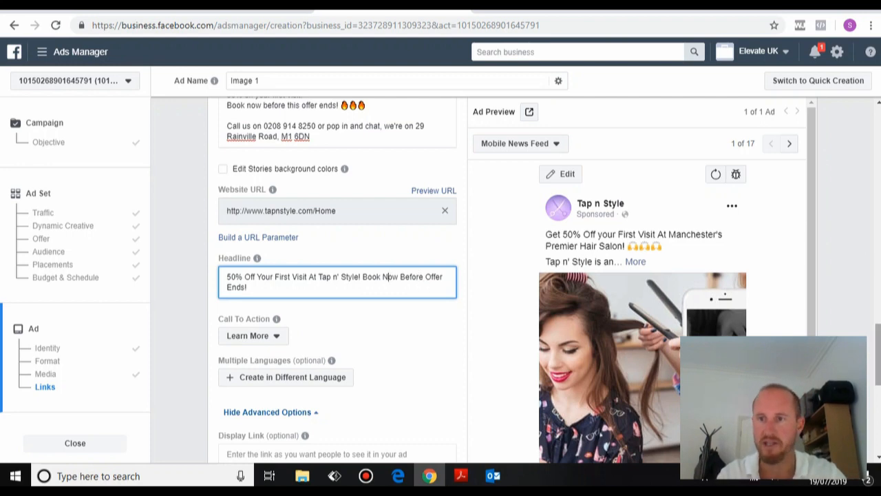
left_click_drag(879, 354, 879, 375)
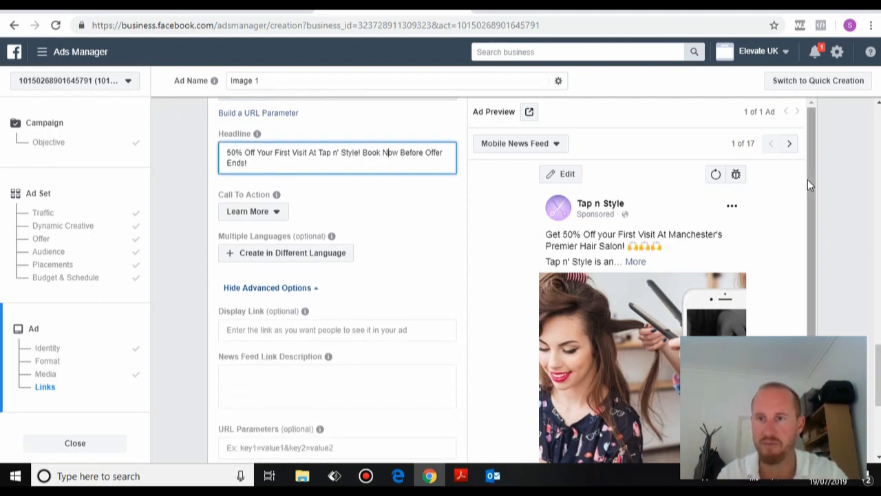
left_click_drag(811, 191, 816, 253)
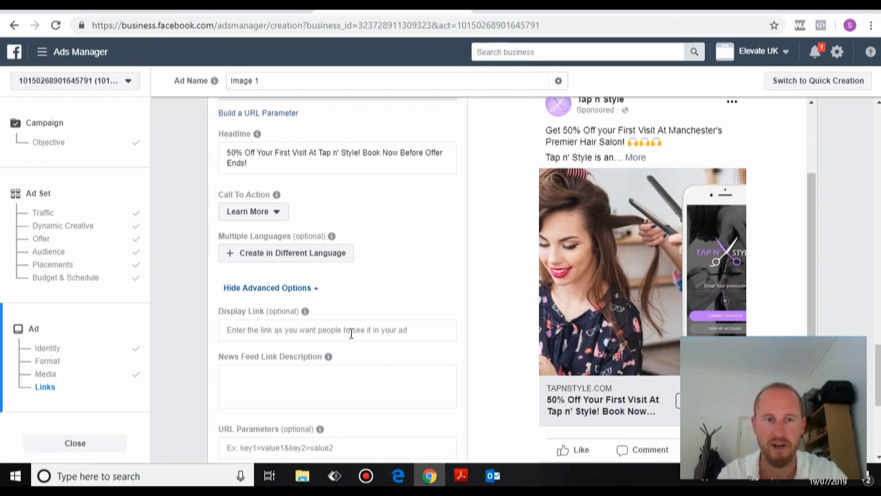
left_click(329, 330)
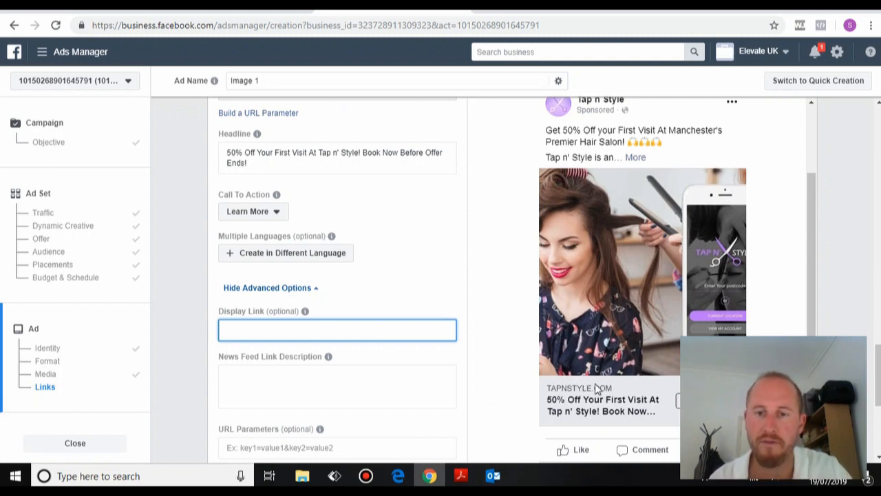
type("ww")
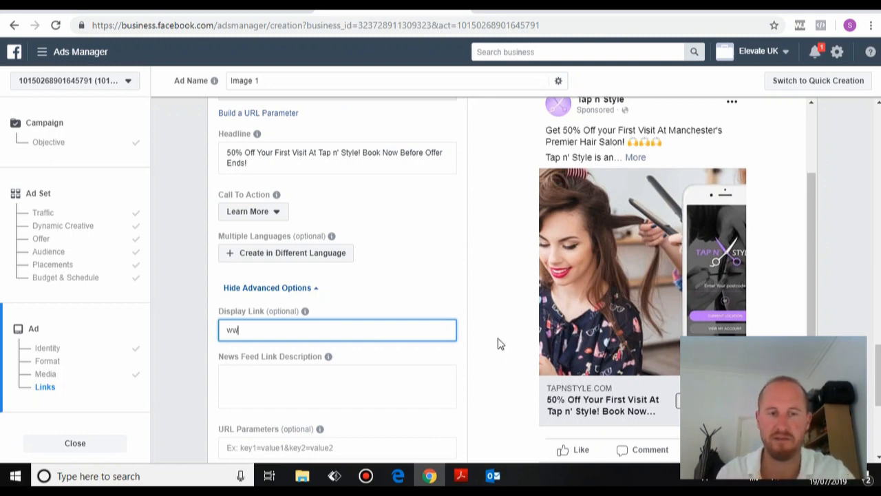
type("w.")
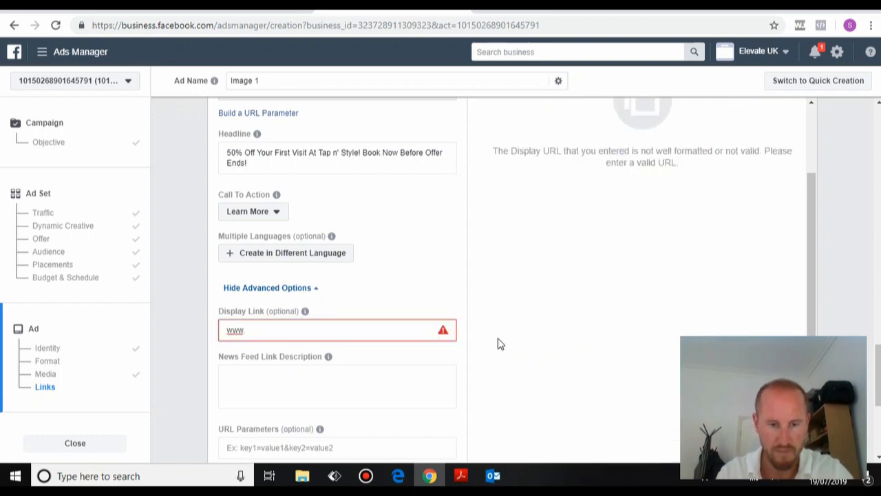
type("tapnstyle.")
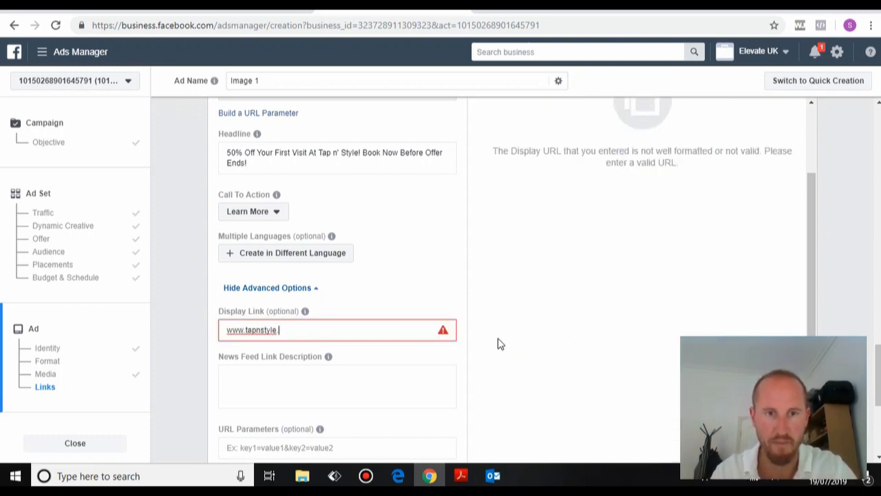
type("com")
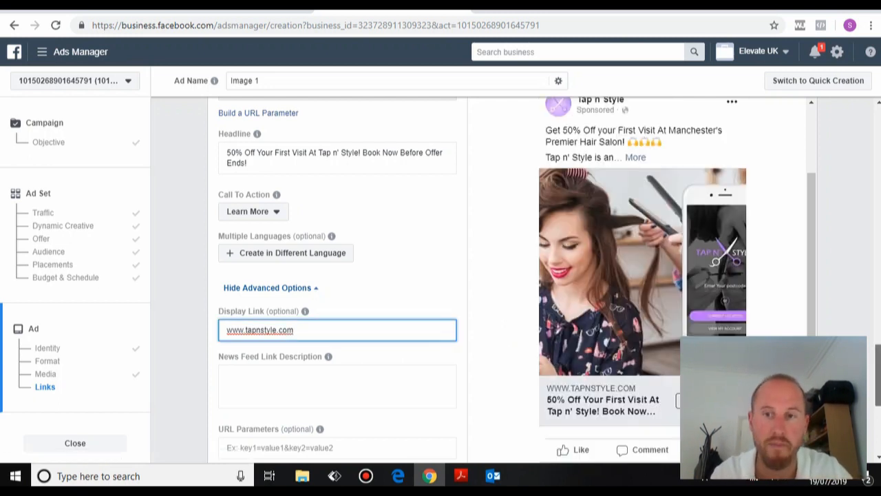
scroll(337, 281, "up", 2)
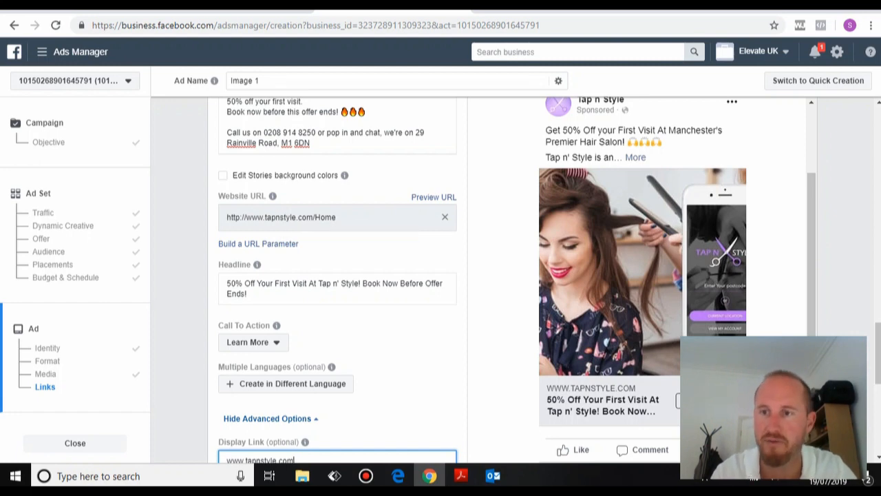
scroll(532, 314, "down", 3)
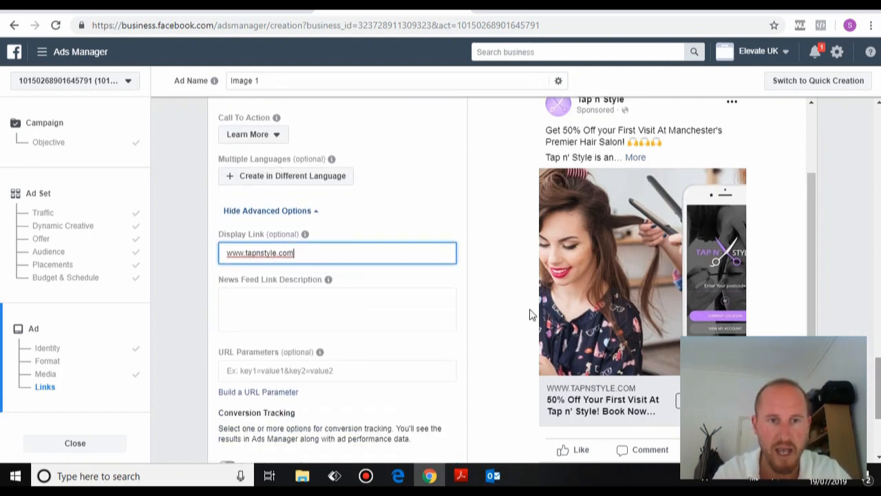
left_click(262, 296)
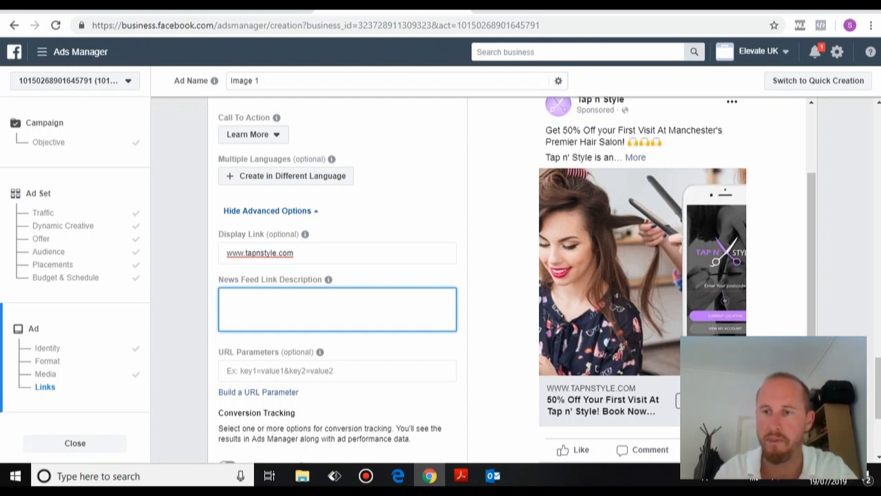
scroll(337, 276, "up", 5)
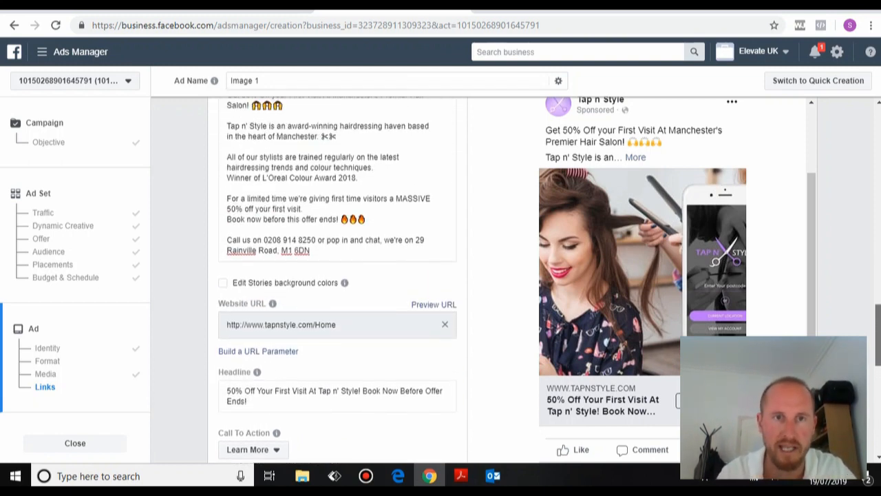
Paste the primary text's 'Get 50% Off your First Visit' line into News Feed Link Description.
scroll(283, 243, "up", 1)
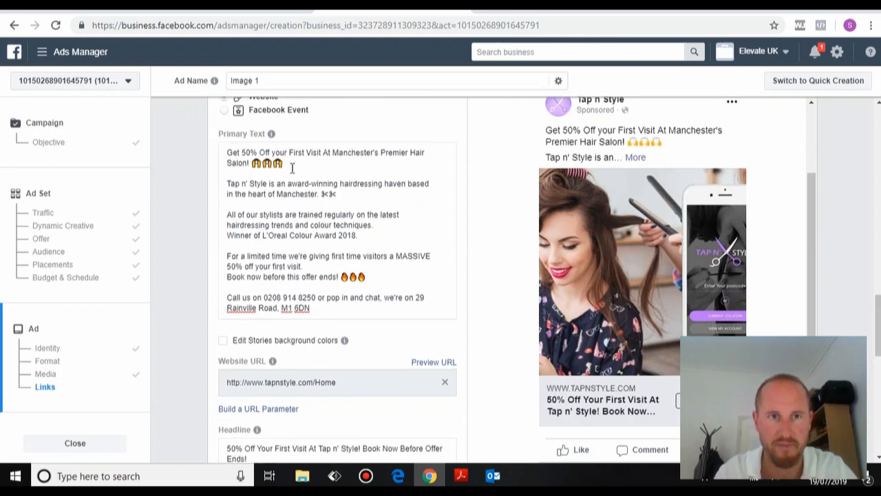
left_click_drag(292, 168, 225, 157)
key("ctrl+c")
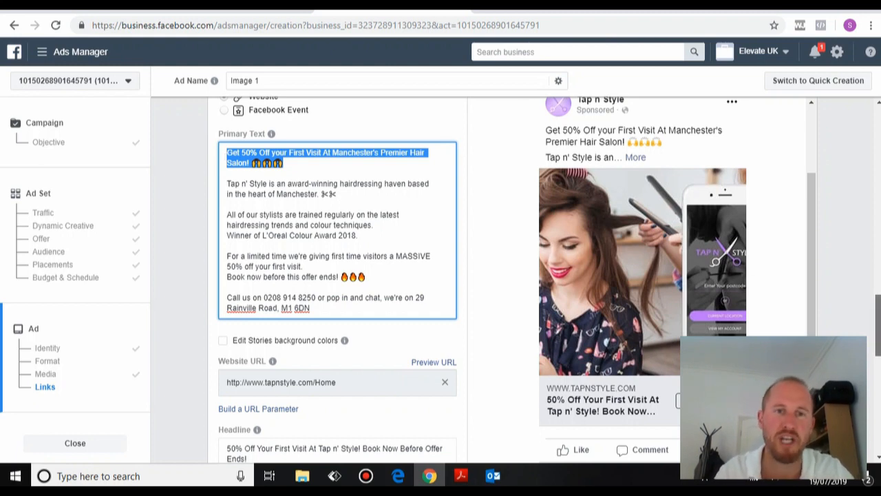
scroll(337, 275, "down", 5)
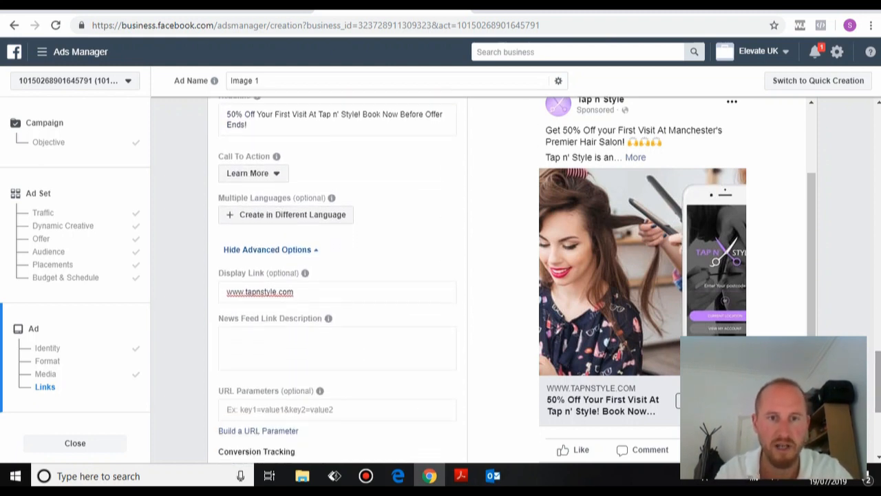
left_click(270, 335)
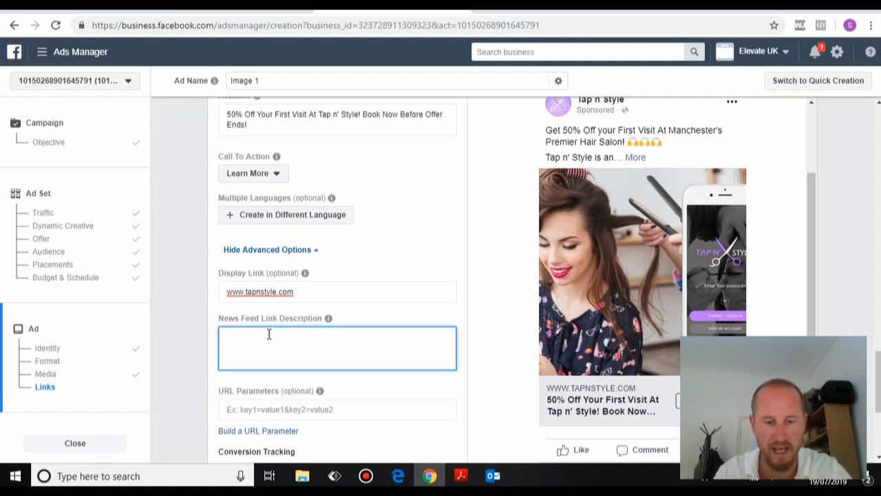
key("ctrl+v")
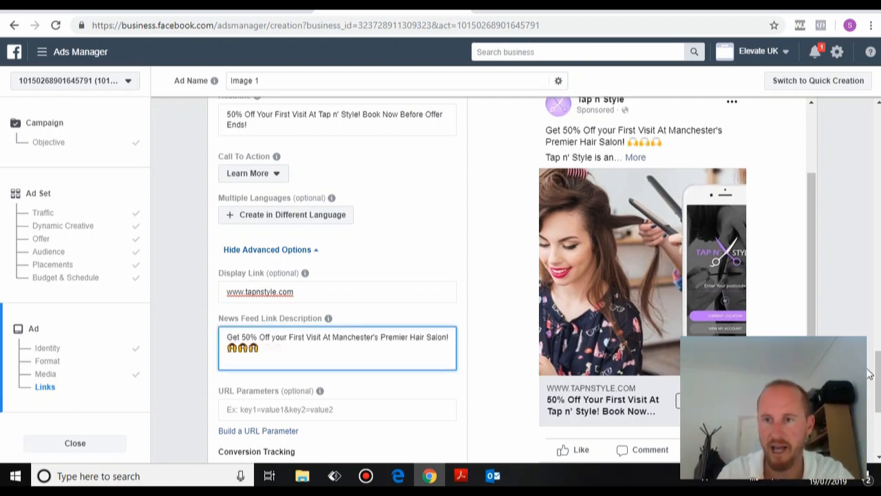
left_click_drag(878, 383, 879, 393)
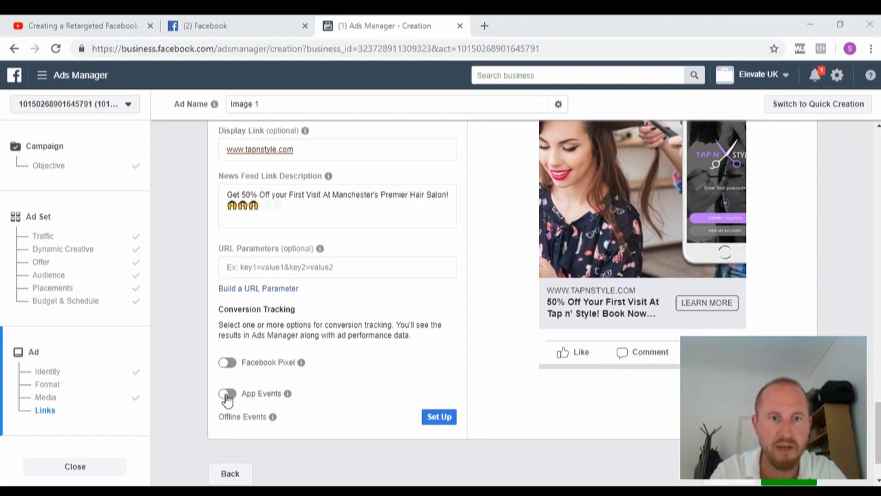
Enable Facebook Pixel conversion tracking with the salon pixel and confirm the ad.
left_click(231, 365)
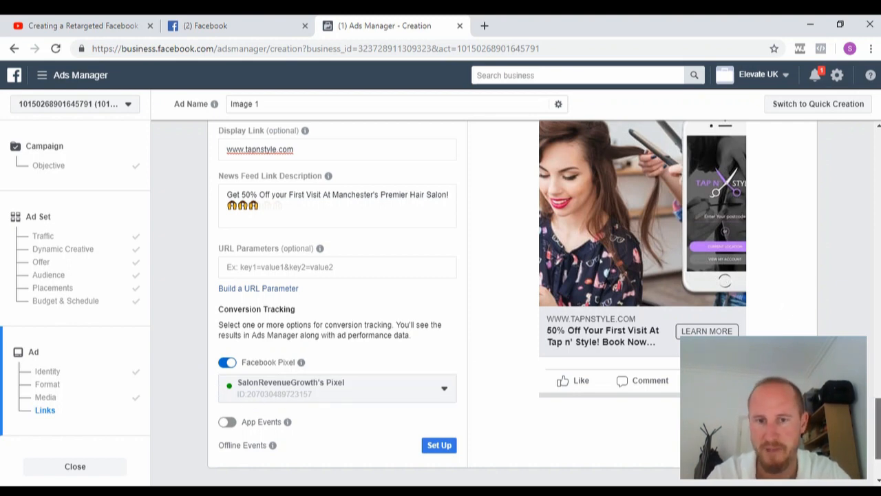
scroll(482, 276, "down", 2)
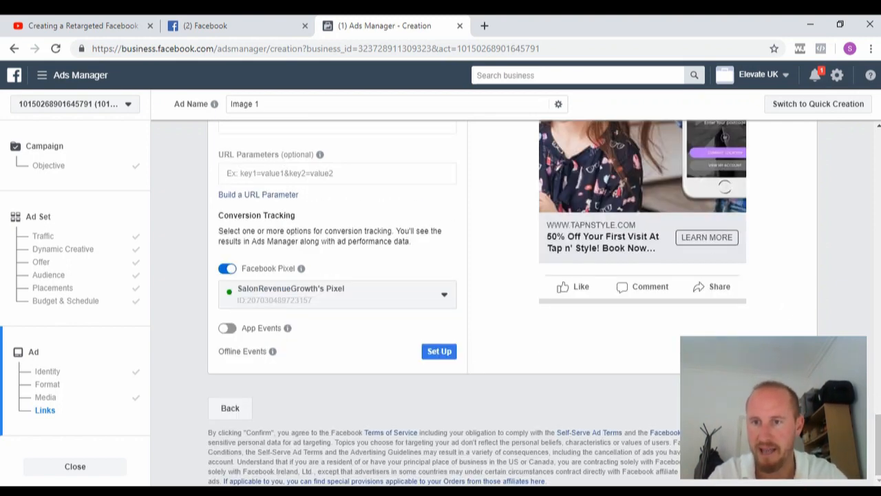
scroll(441, 303, "up", 4)
scroll(441, 303, "down", 4)
scroll(441, 303, "up", 1)
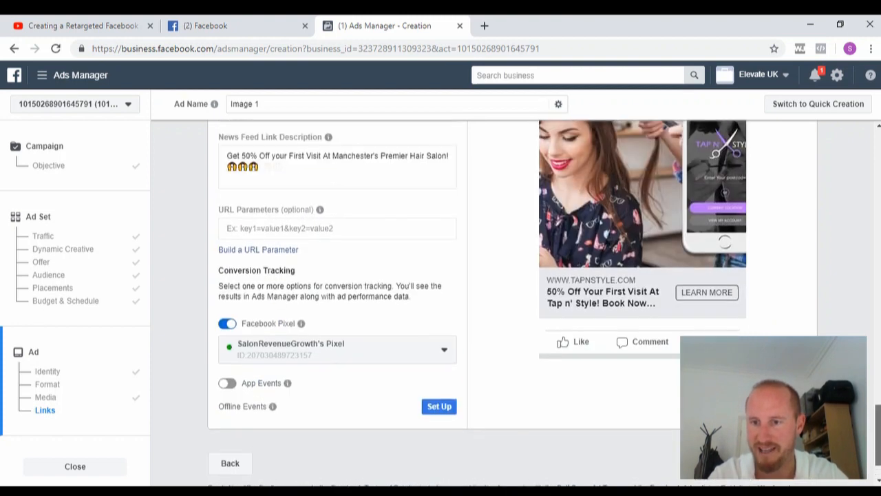
scroll(440, 303, "up", 1)
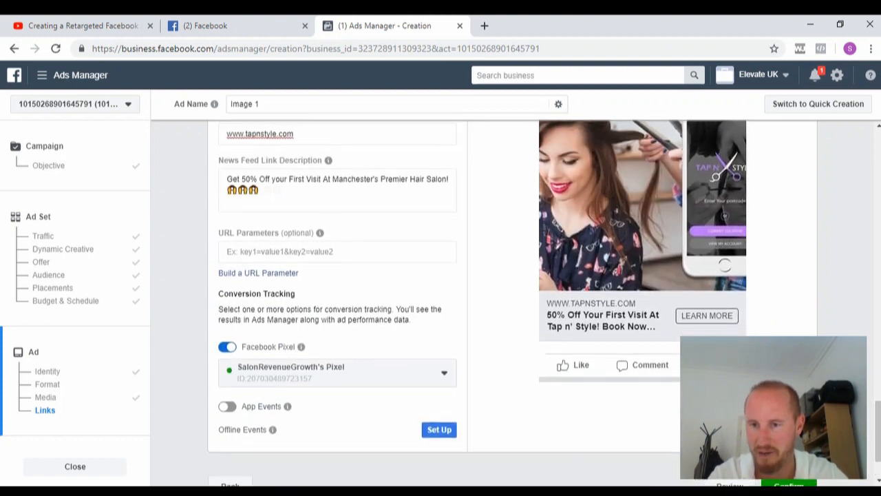
left_click(789, 484)
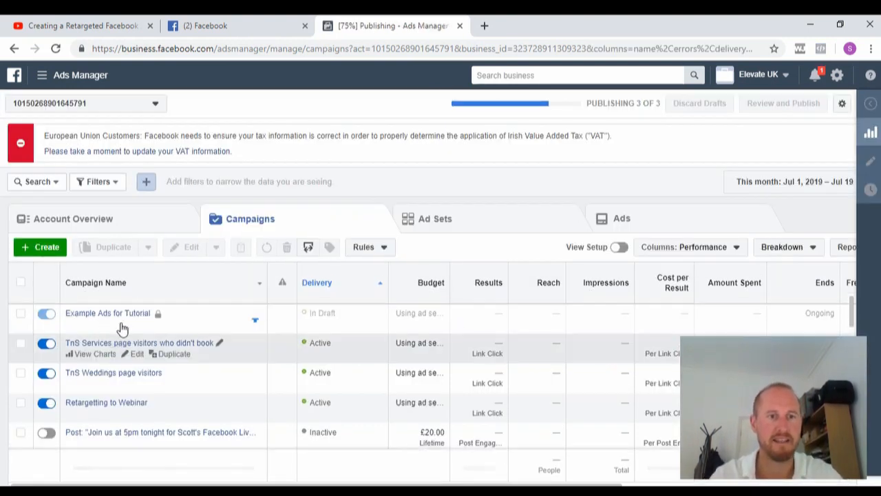
Tick the Example Ads for Tutorial campaign in the Campaigns list.
left_click(50, 319)
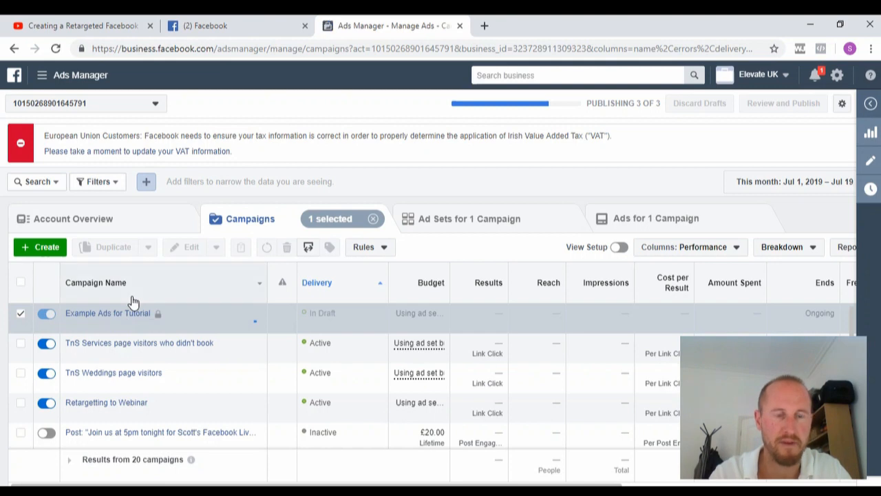
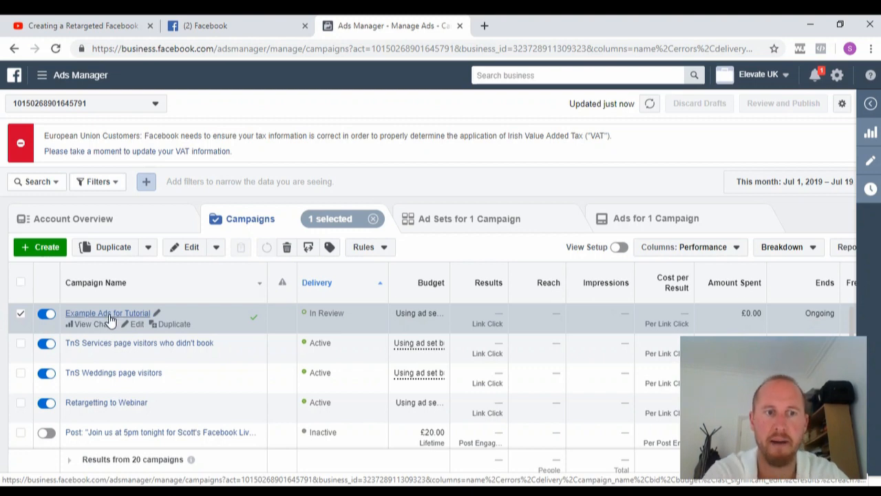
Open the Ad Preview for the Image 1 ad in the Image 1 ad set of Example Ads for Tutorial.
left_click(108, 314)
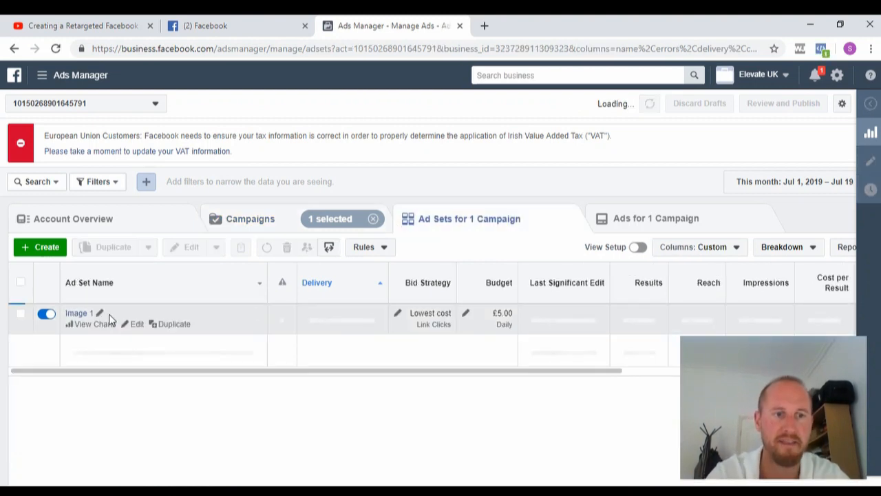
left_click(74, 315)
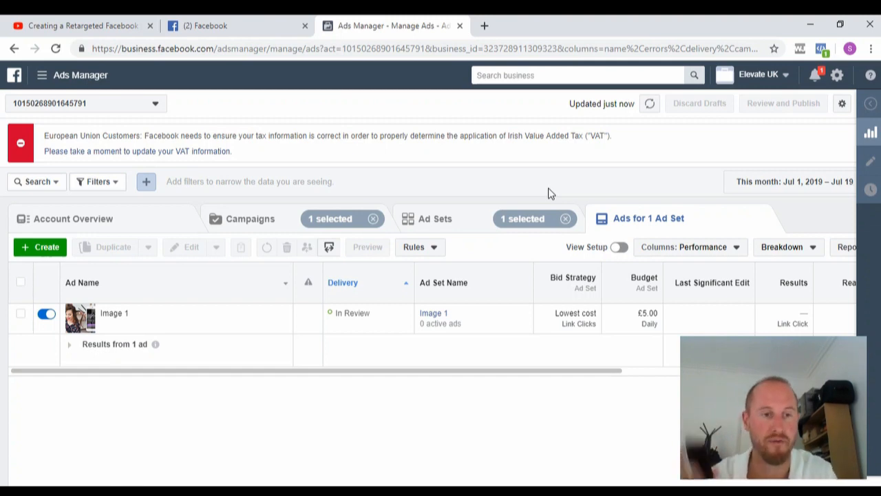
left_click(20, 314)
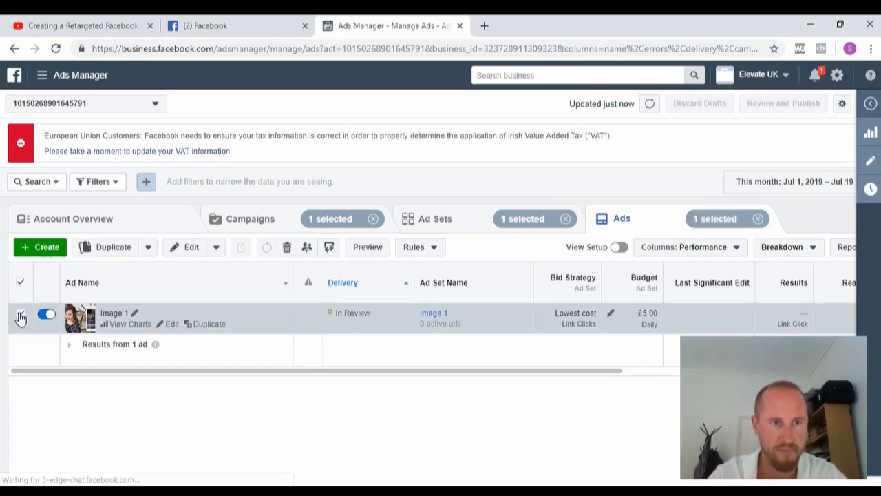
left_click(375, 248)
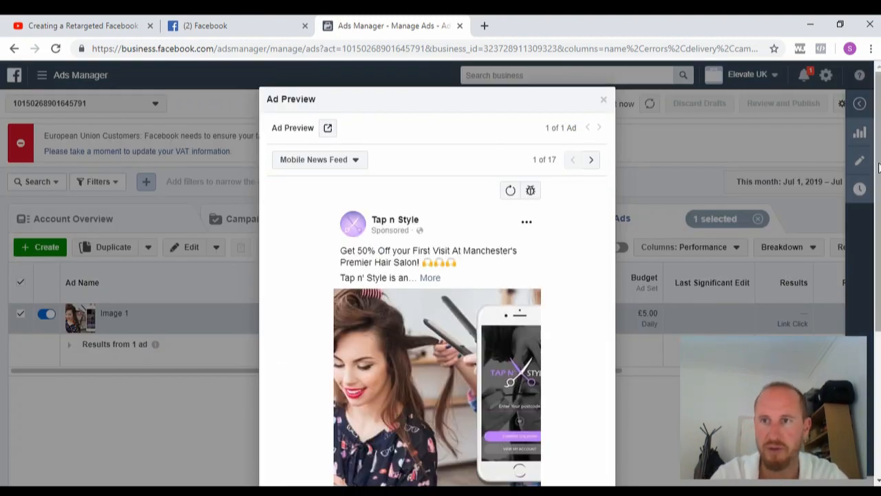
Send the Image 1 preview notification to Facebook on the phone, then close the Ad Preview.
scroll(878, 167, "down", 2)
scroll(878, 167, "up", 1)
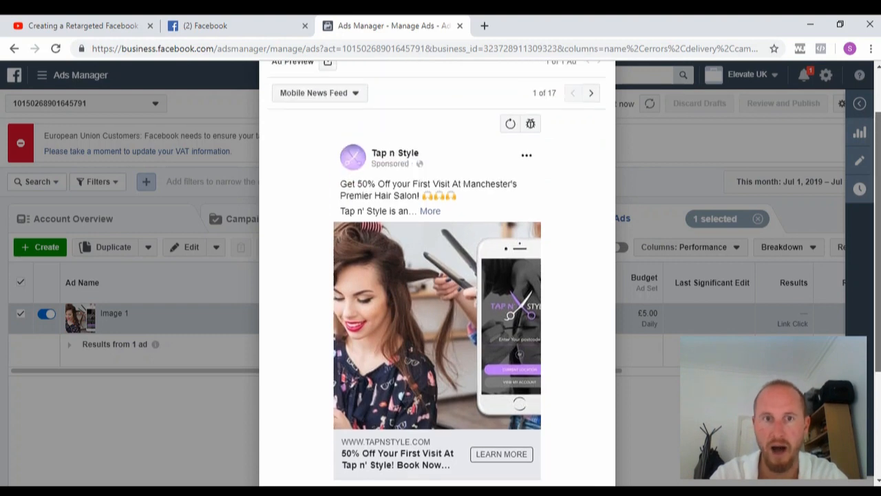
scroll(878, 167, "up", 1)
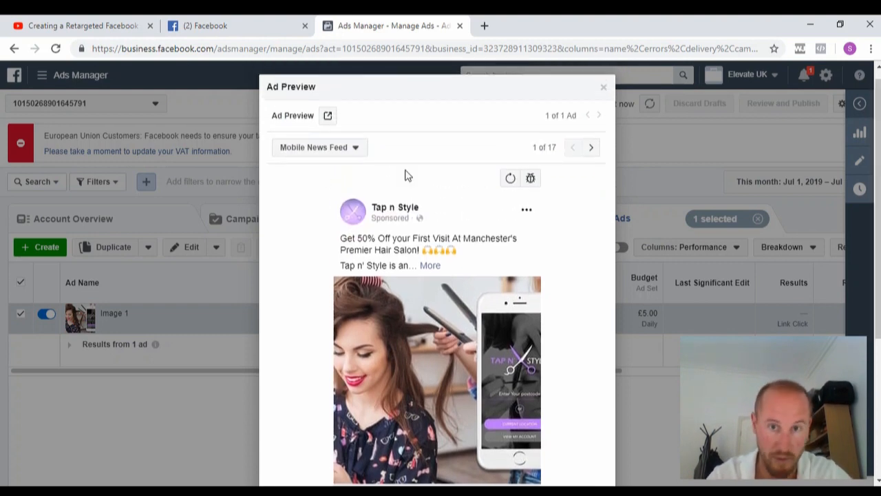
left_click(328, 117)
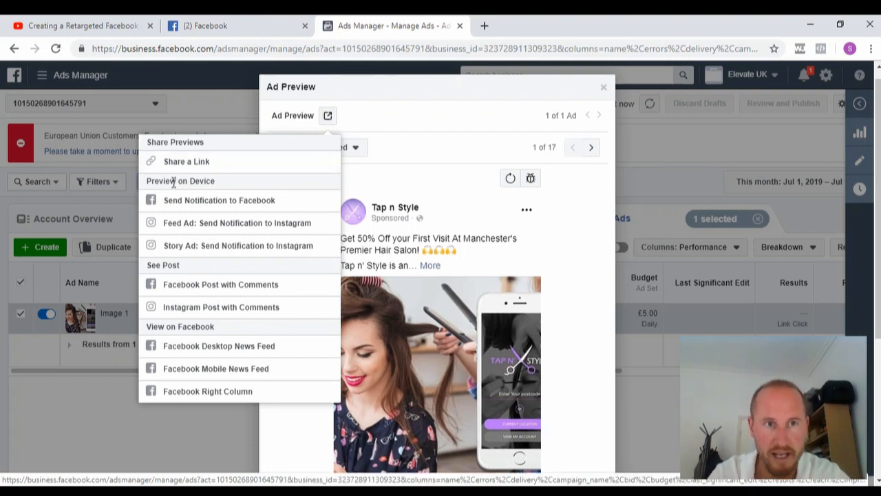
left_click(196, 204)
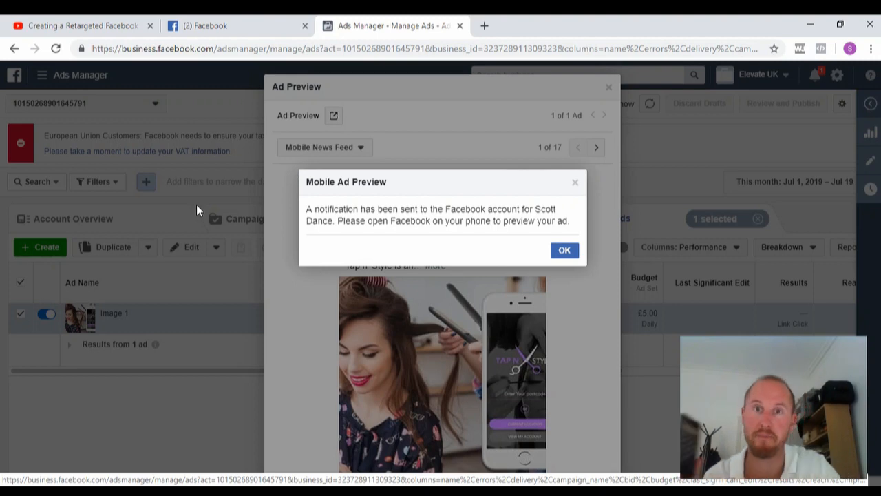
left_click(565, 250)
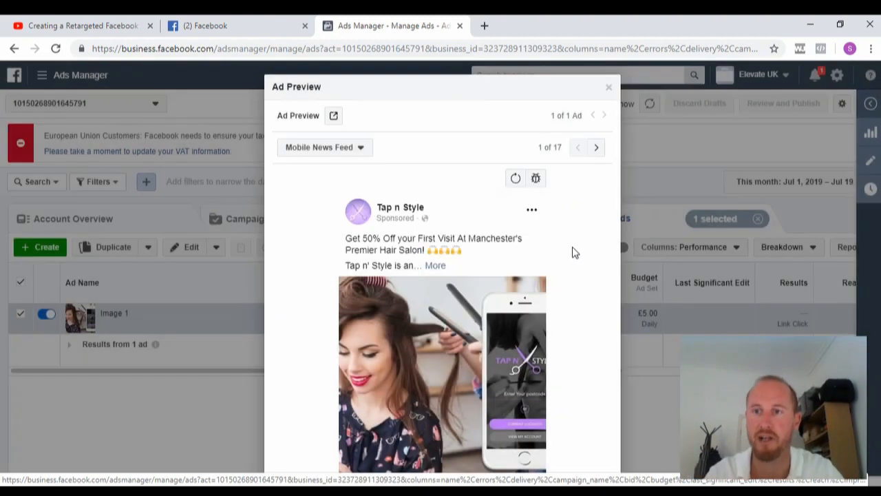
scroll(472, 339, "down", 2)
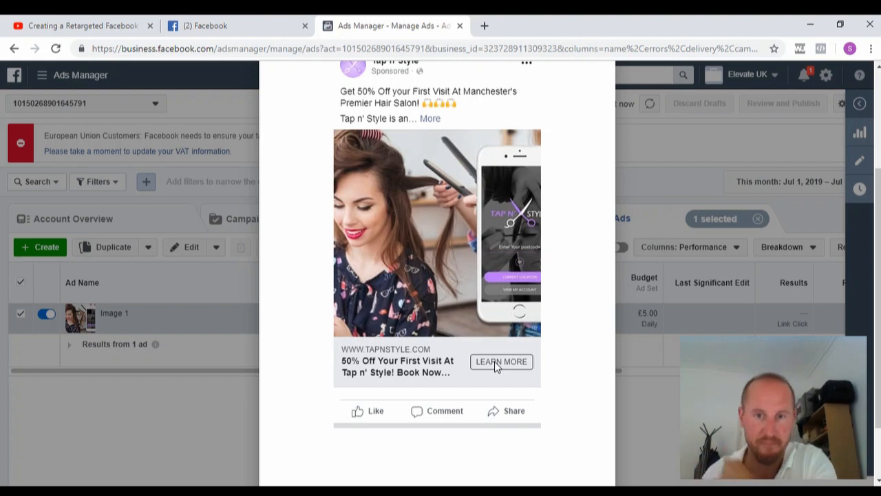
left_click(219, 402)
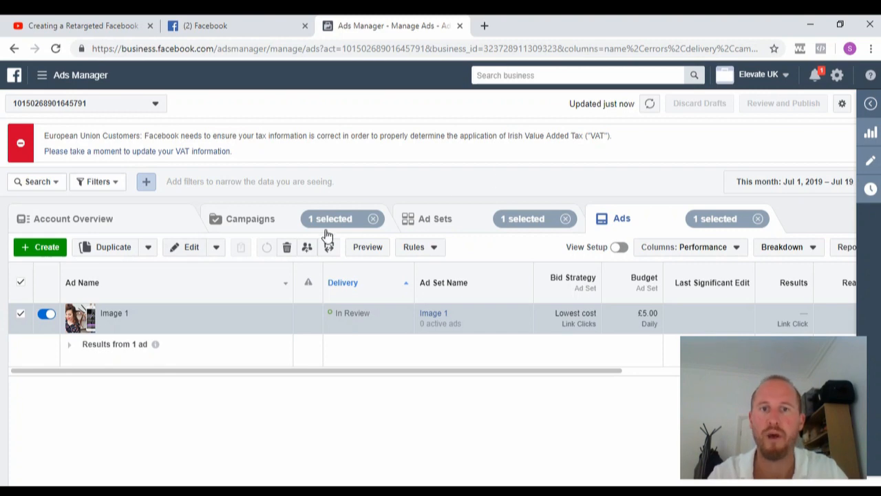
On the Ad Sets list, start duplicating the Image 1 ad set.
left_click(441, 221)
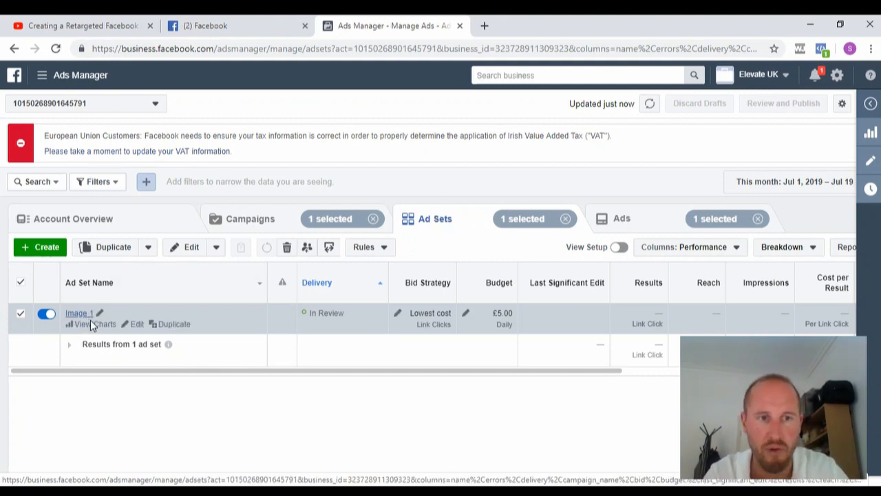
left_click(172, 325)
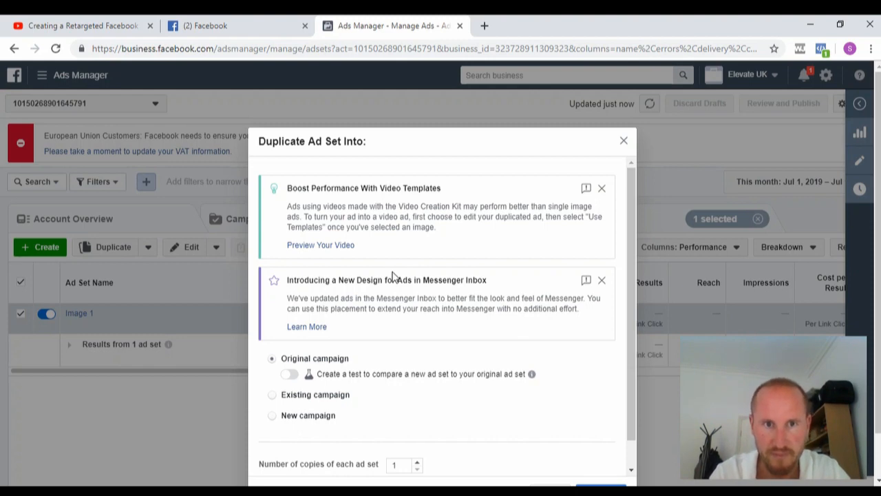
Duplicate Image 1 into the original Example Ads for Tutorial campaign, dismissing the two tip banners.
left_click(273, 358)
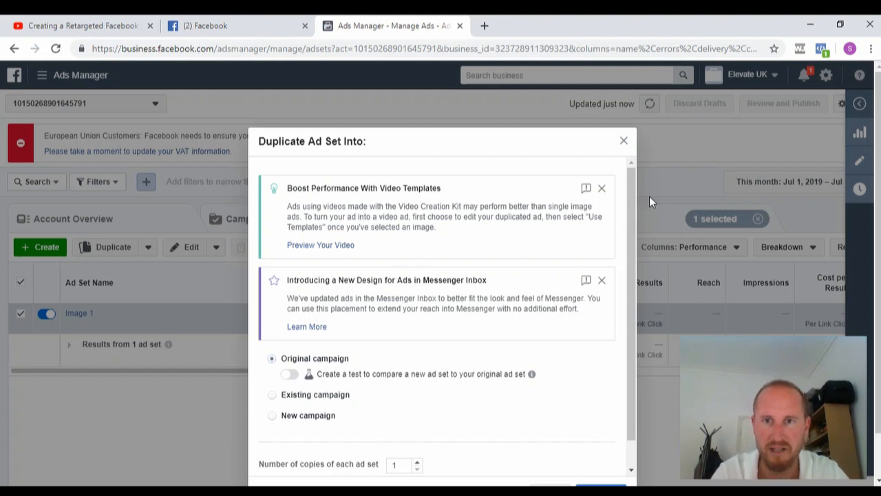
left_click(602, 188)
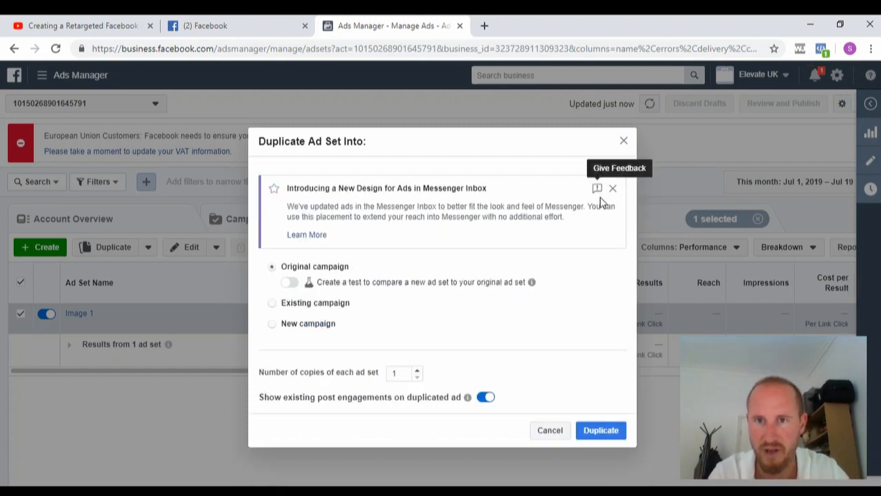
left_click(611, 188)
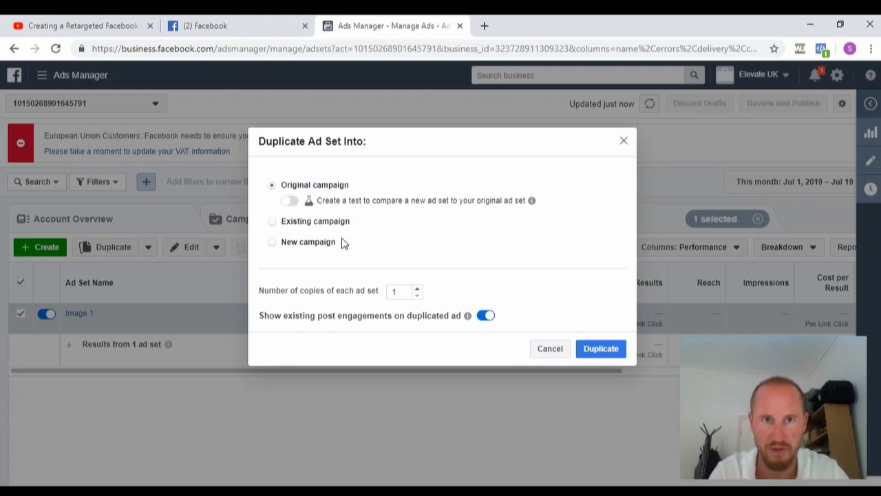
left_click(612, 352)
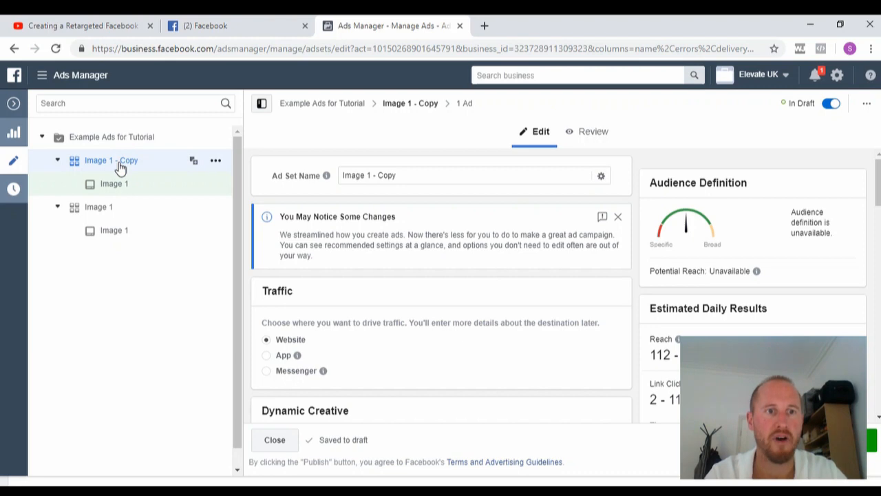
Rename 'Image 1 - Copy' to 'Image 2', leaving its budget and audience sections unchanged.
left_click(117, 186)
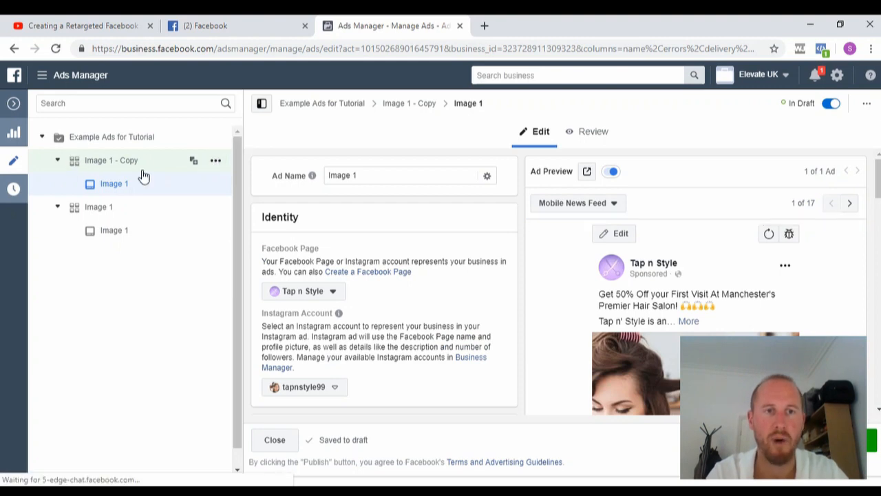
left_click(215, 164)
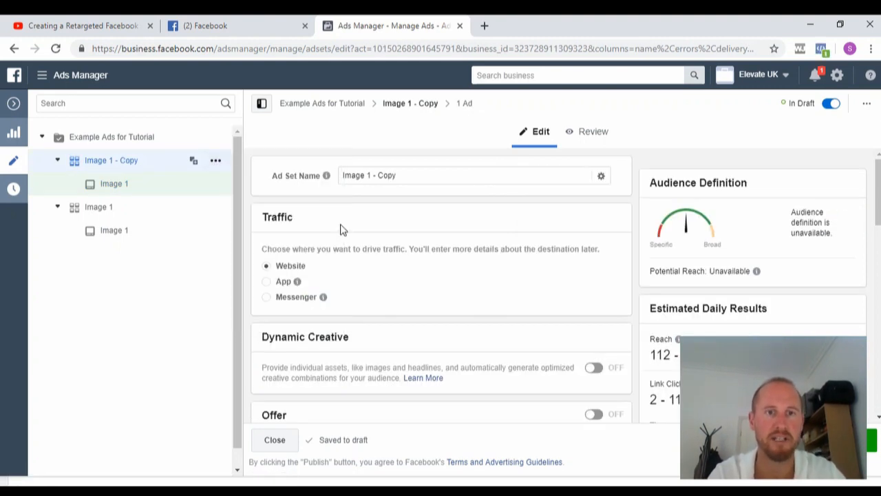
left_click(406, 177)
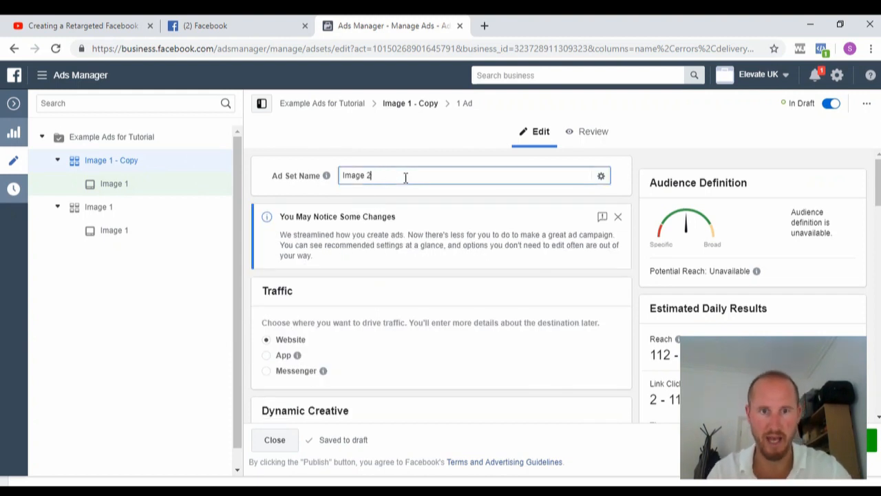
scroll(877, 183, "down", 1)
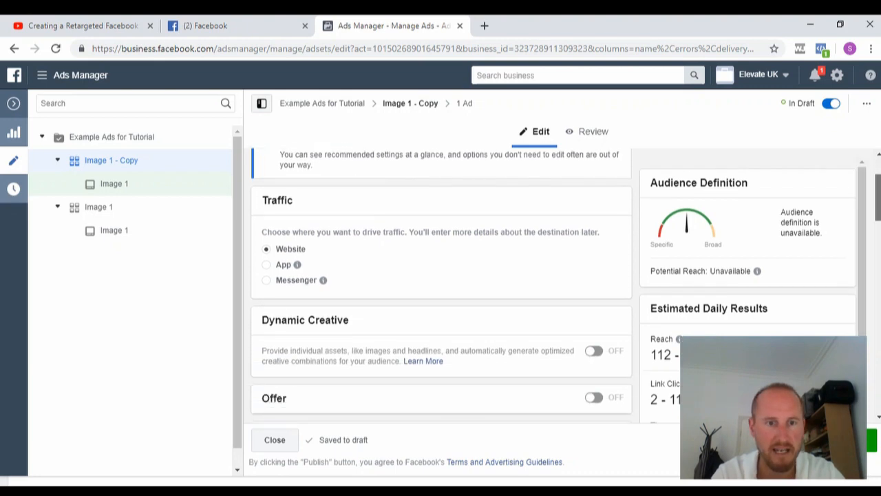
scroll(877, 183, "down", 4)
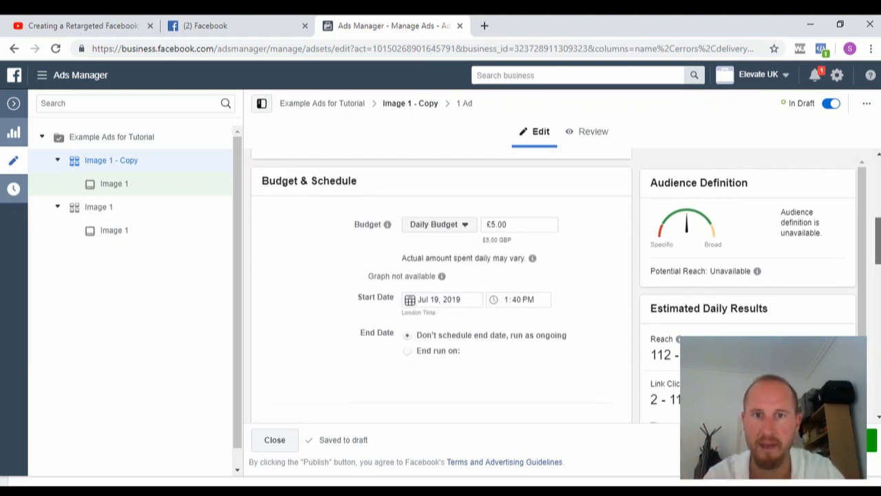
scroll(441, 289, "down", 1)
scroll(440, 289, "down", 3)
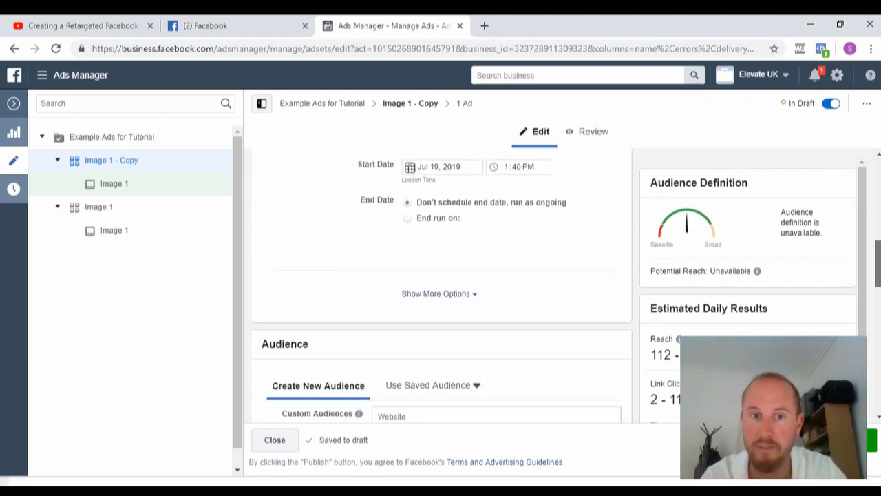
scroll(441, 289, "down", 9)
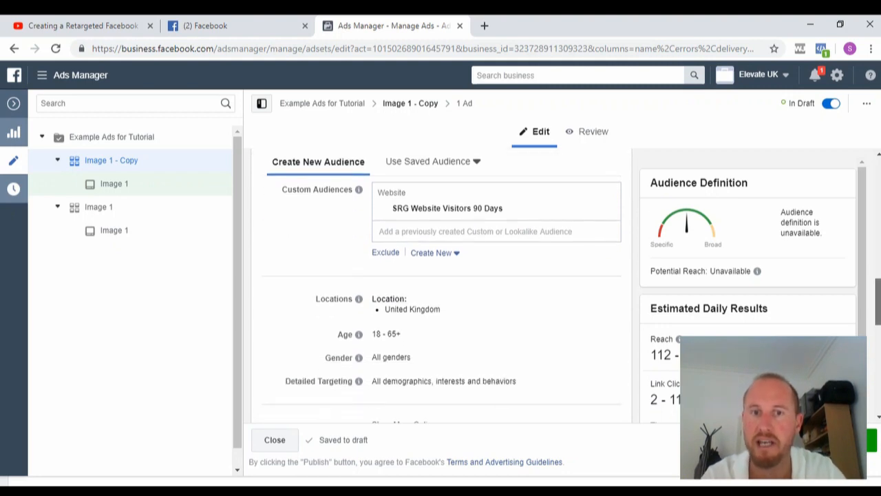
scroll(441, 289, "up", 15)
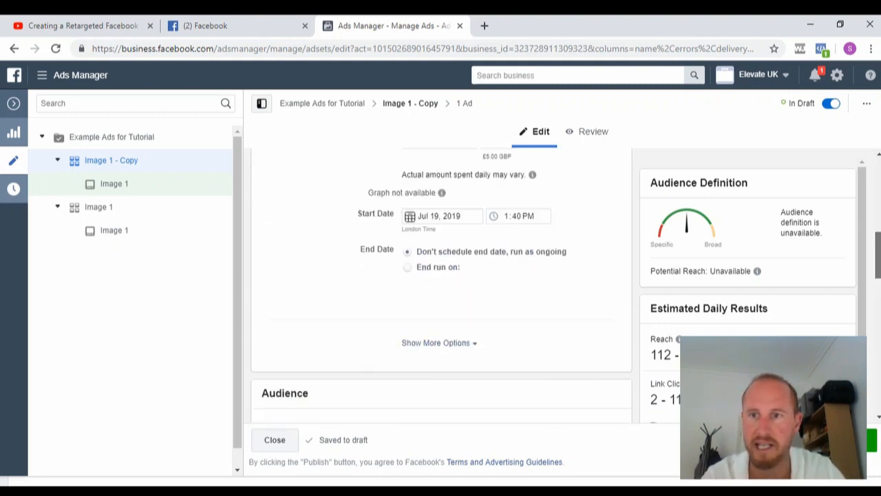
scroll(441, 289, "down", 15)
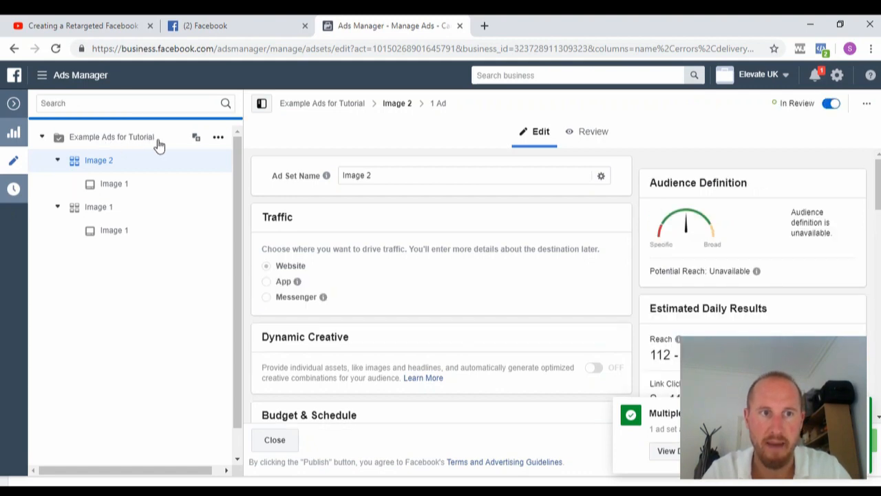
left_click(113, 185)
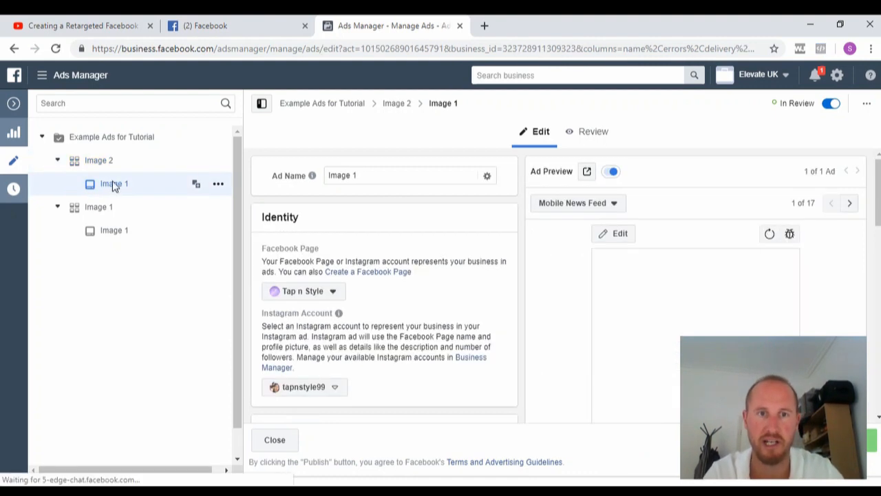
left_click(359, 176)
key("BackSpace")
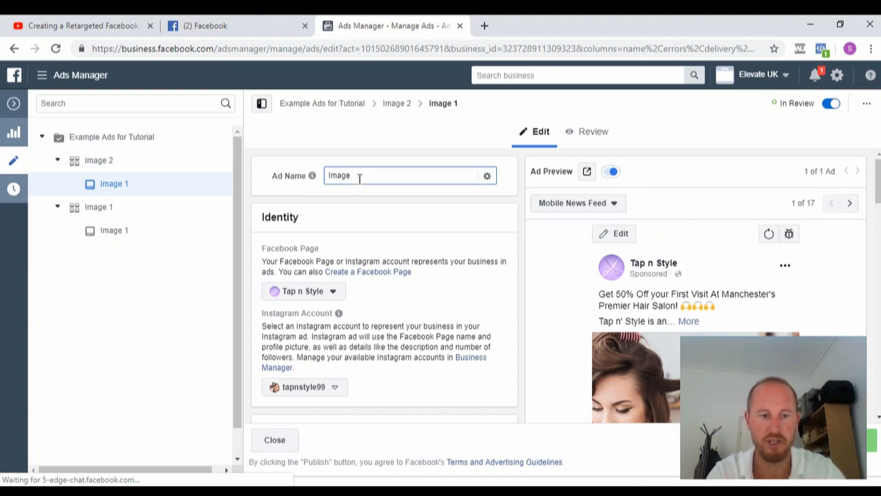
type("2")
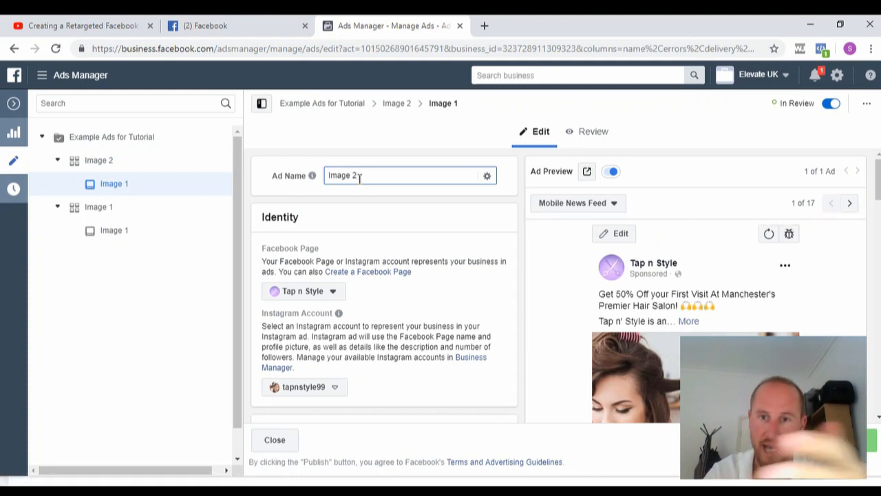
scroll(333, 244, "down", 2)
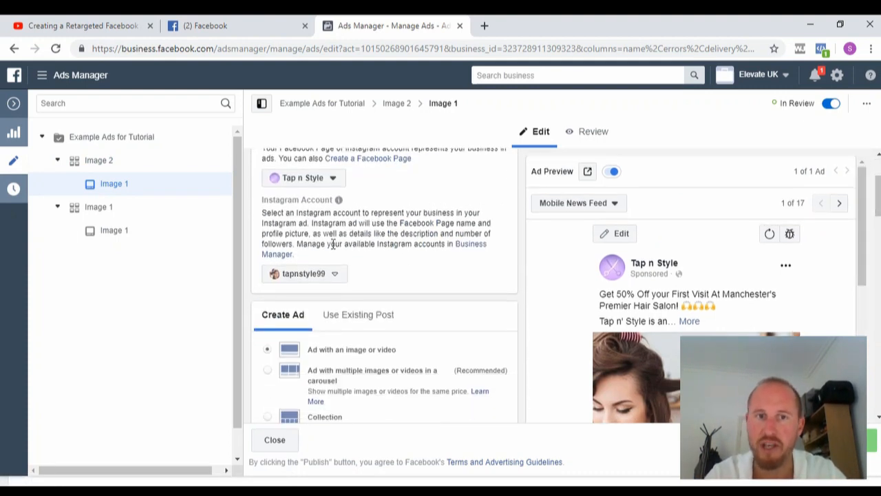
scroll(385, 289, "down", 5)
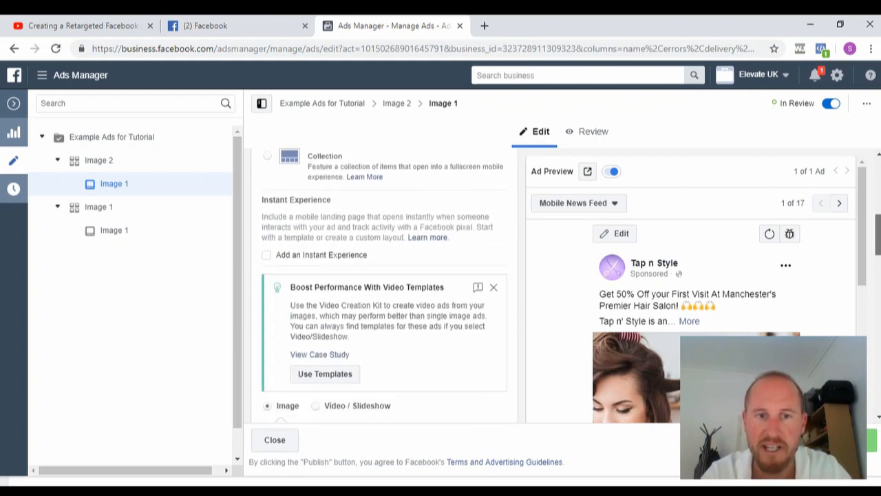
scroll(384, 286, "down", 4)
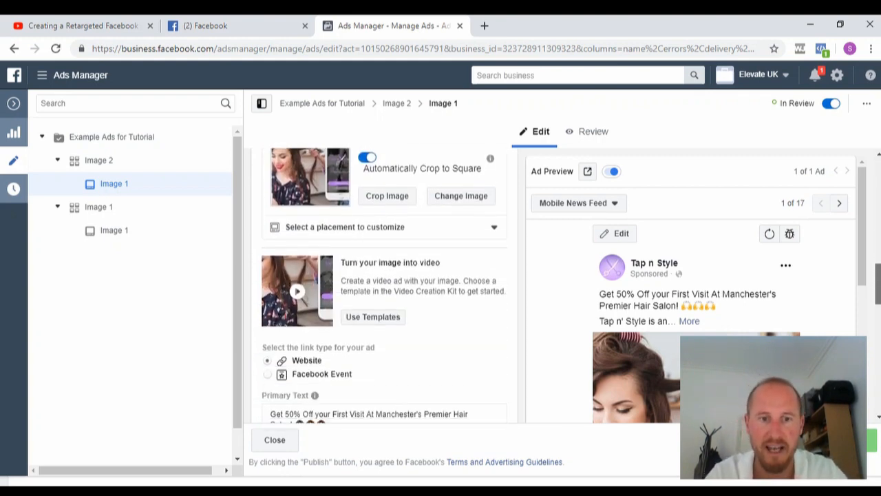
scroll(384, 286, "up", 4)
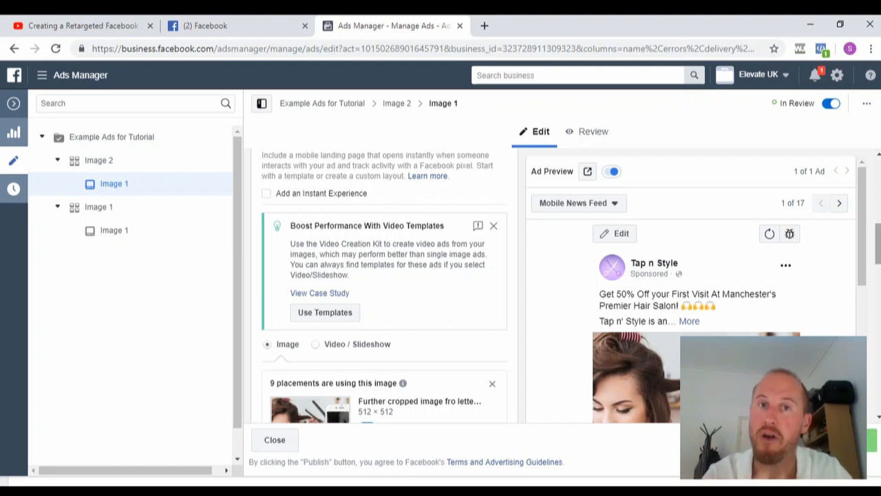
scroll(384, 290, "up", 3)
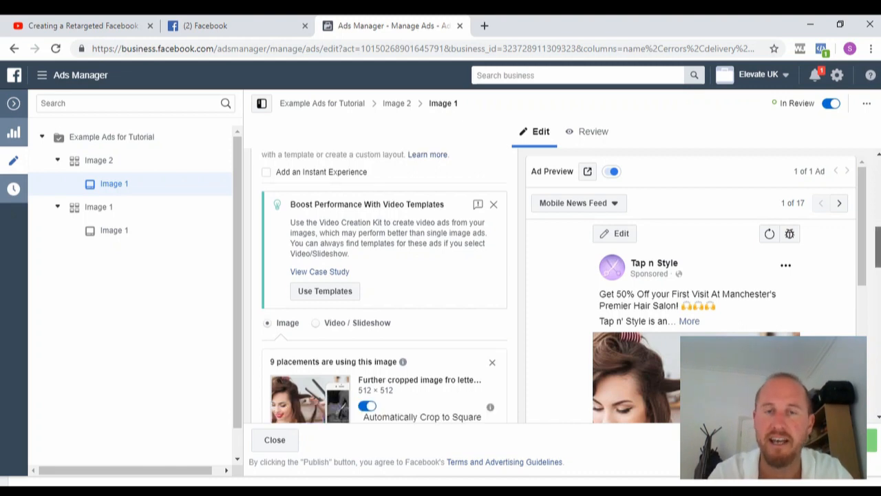
scroll(384, 289, "up", 2)
scroll(385, 290, "down", 4)
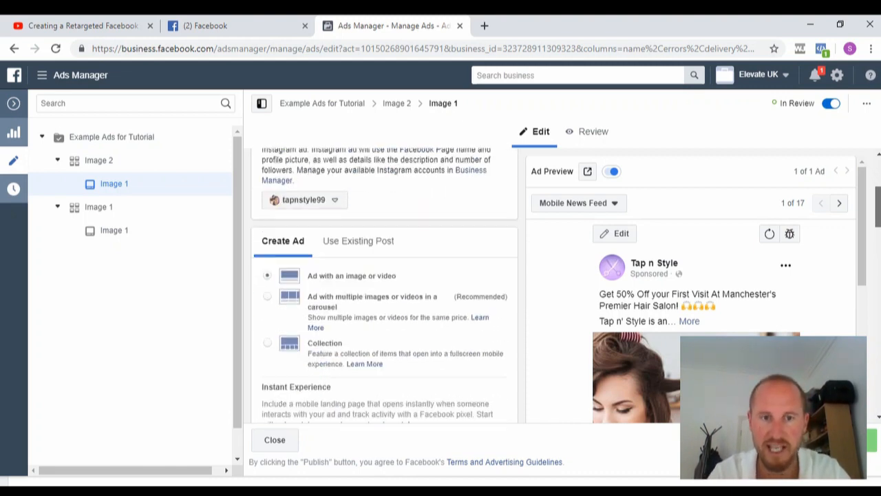
scroll(384, 289, "down", 2)
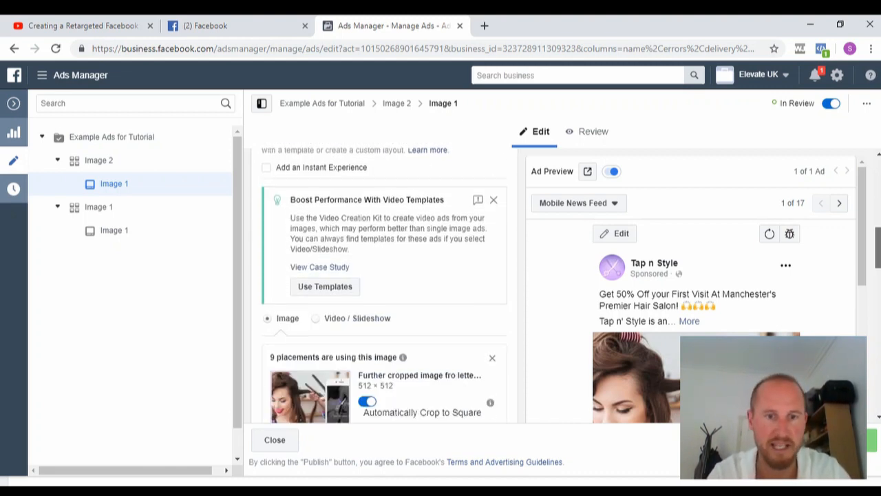
scroll(384, 289, "down", 3)
scroll(384, 289, "up", 8)
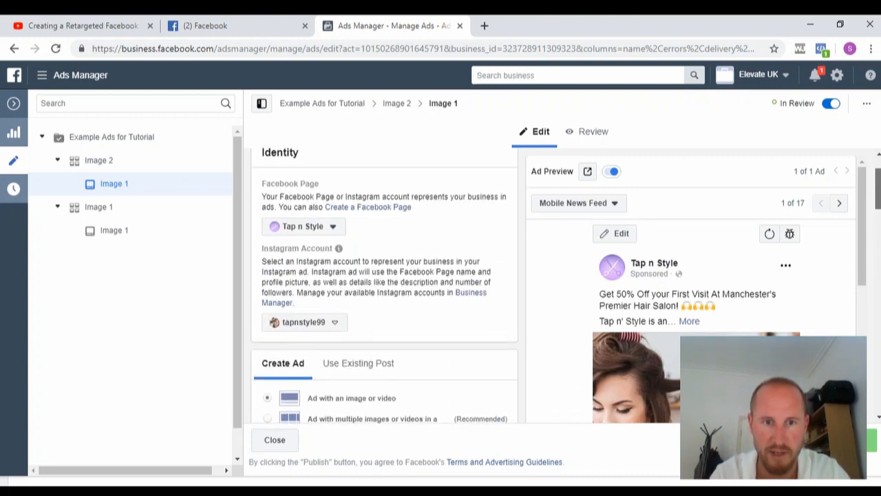
scroll(384, 290, "up", 2)
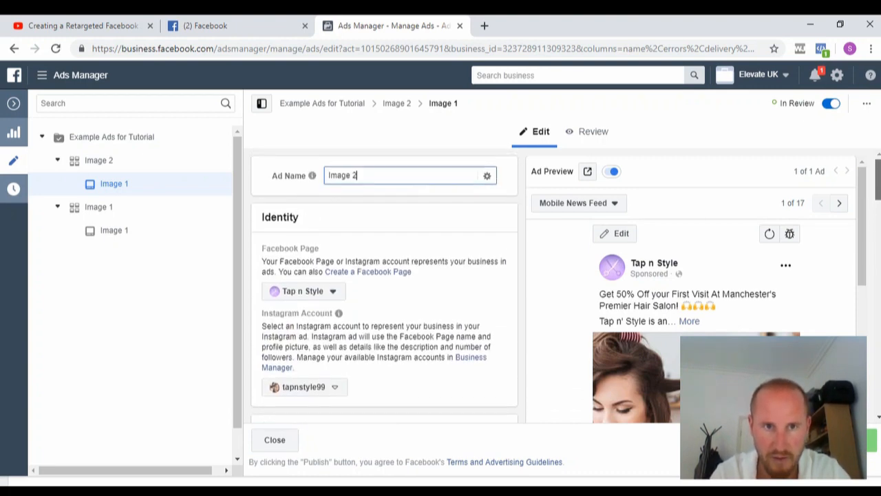
scroll(385, 290, "down", 5)
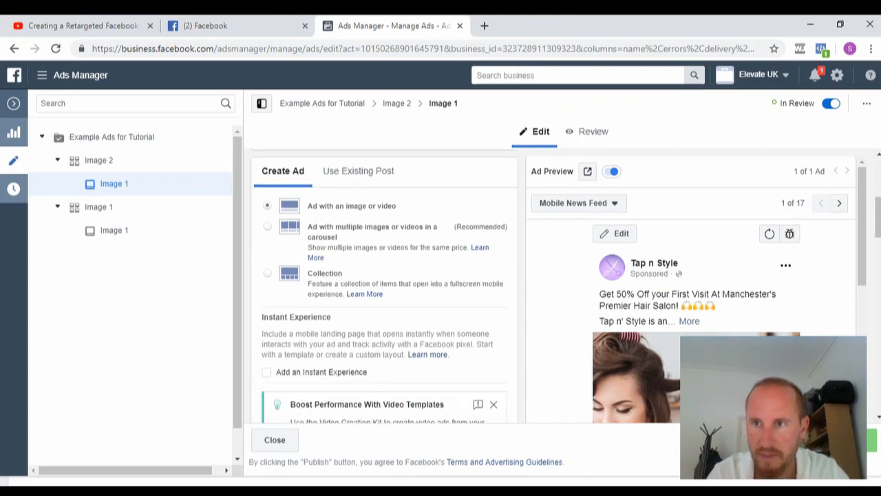
scroll(363, 263, "down", 5)
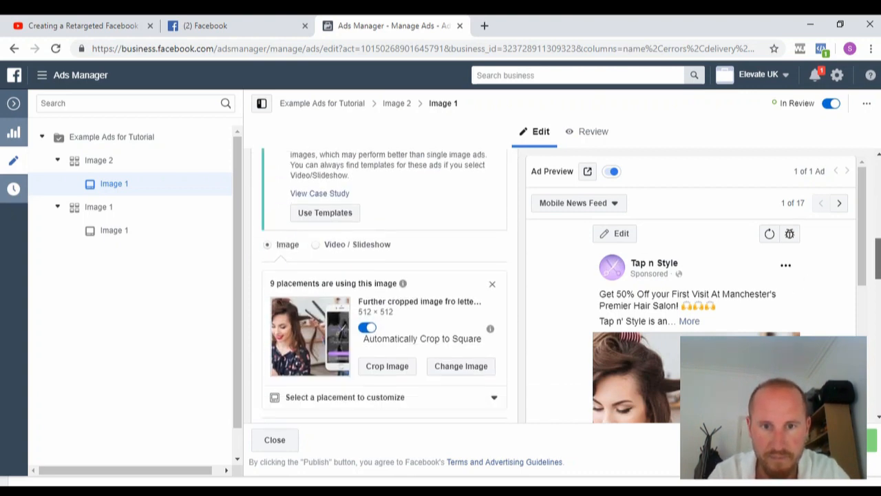
left_click(363, 263)
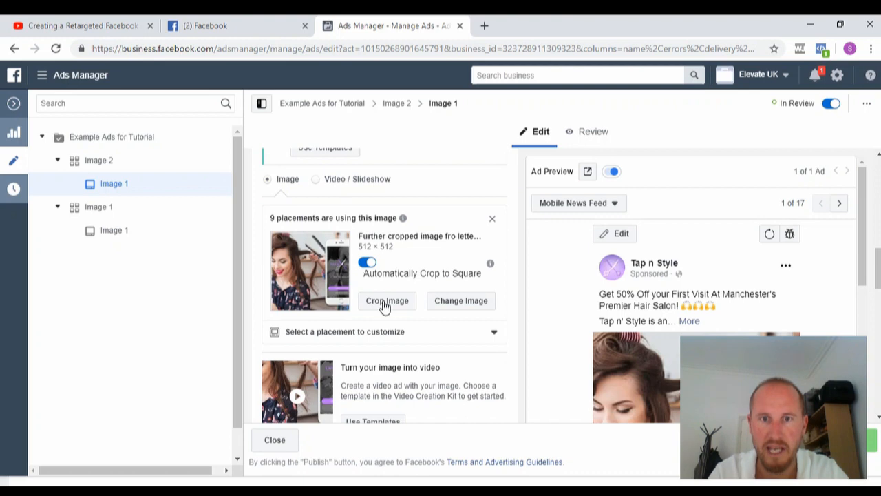
Swap the ad picture for the untitled 2048 × 1739 stylist photo from Image Assets.
left_click(460, 301)
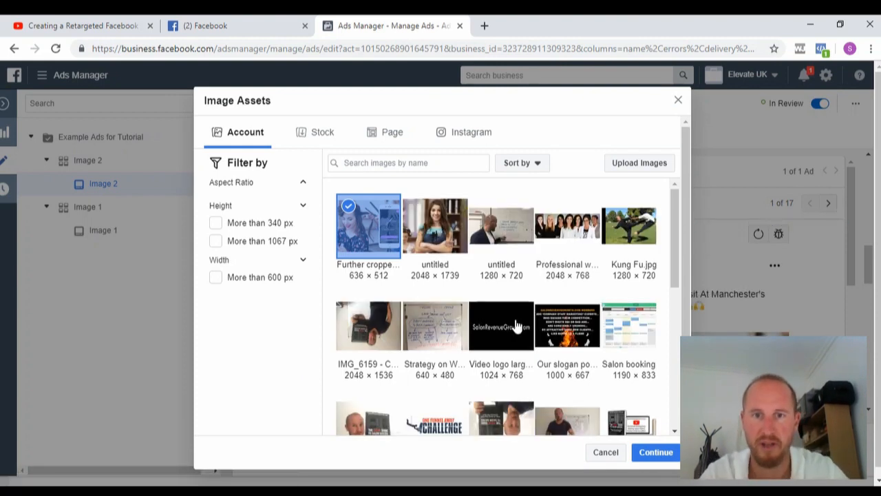
left_click(435, 219)
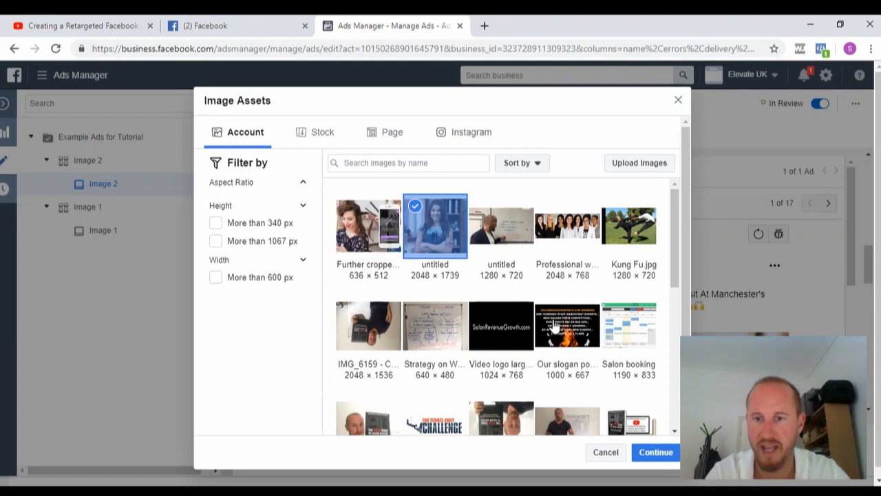
left_click(656, 453)
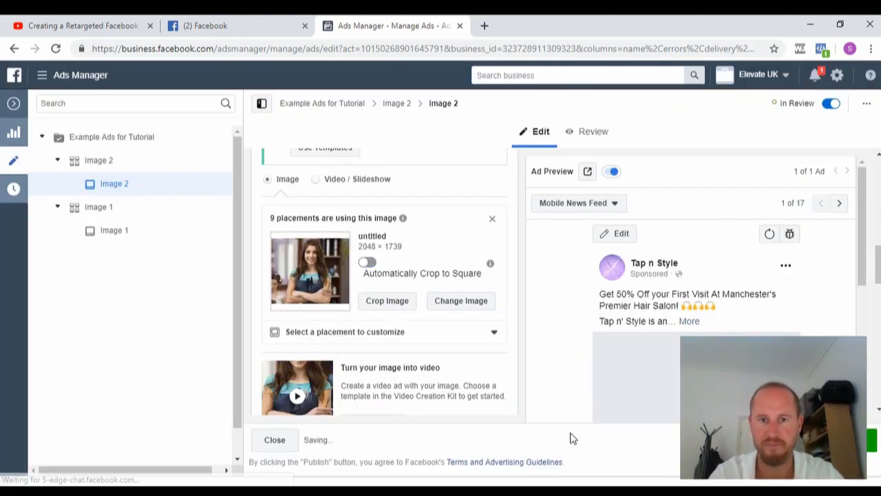
scroll(878, 242, "down", 1)
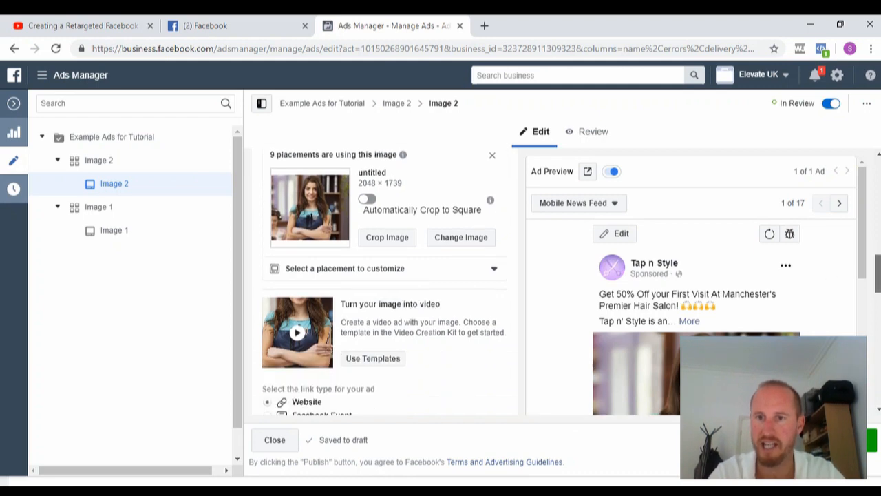
scroll(860, 247, "down", 4)
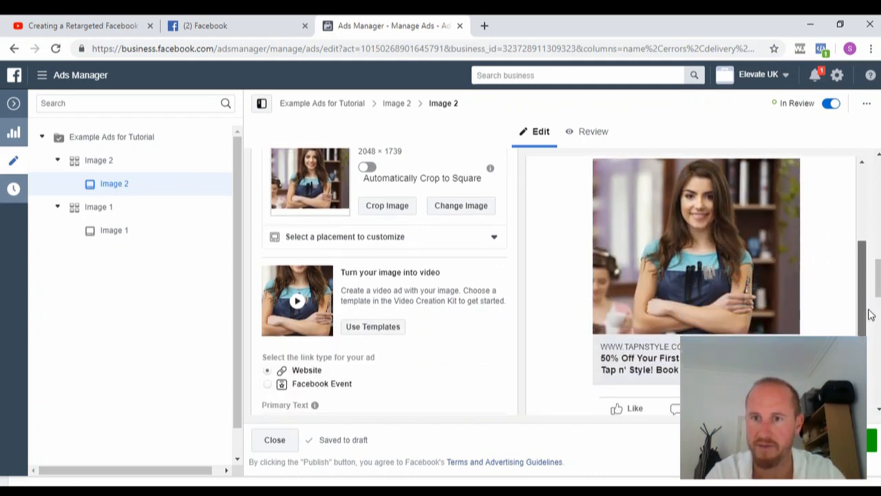
scroll(384, 282, "down", 3)
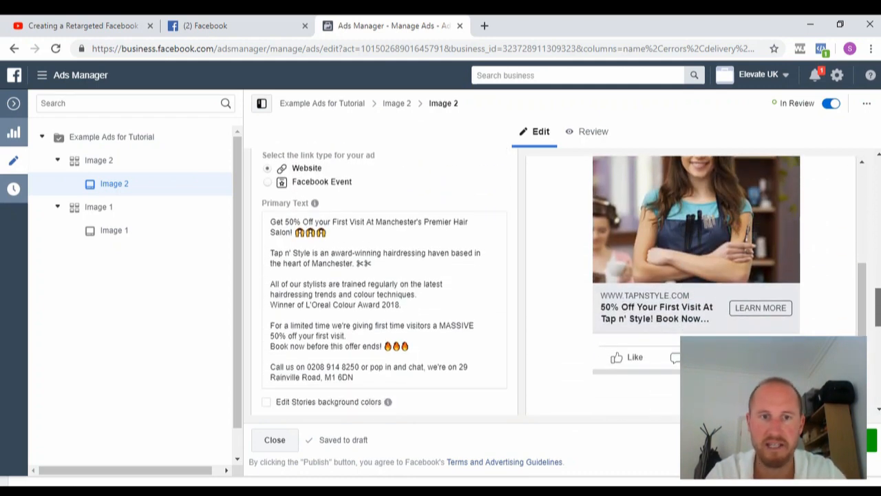
scroll(393, 214, "down", 1)
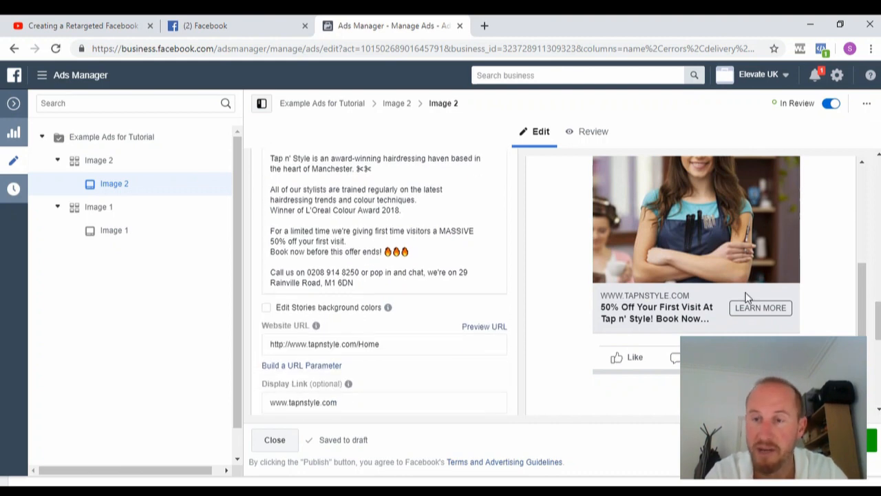
scroll(384, 282, "down", 3)
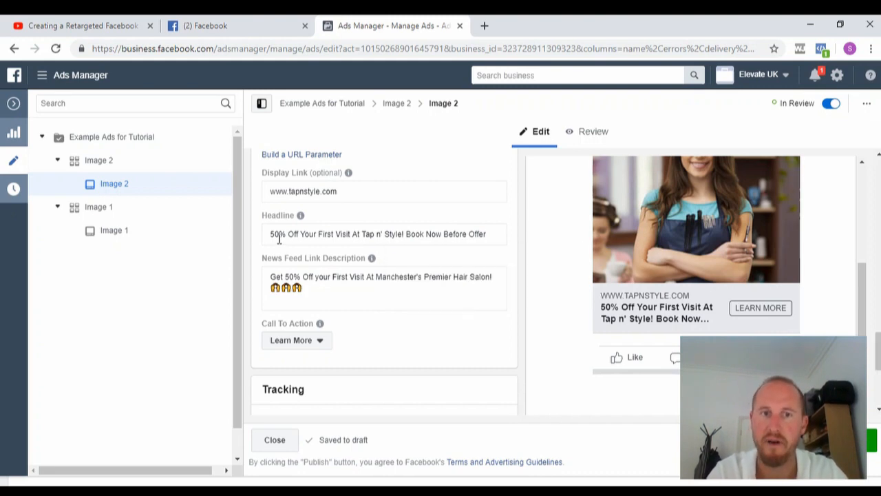
Replace the 'Book Now Before Offer Ends!' headline with 'Call' plus the salon's phone number, and publish.
left_click(490, 234)
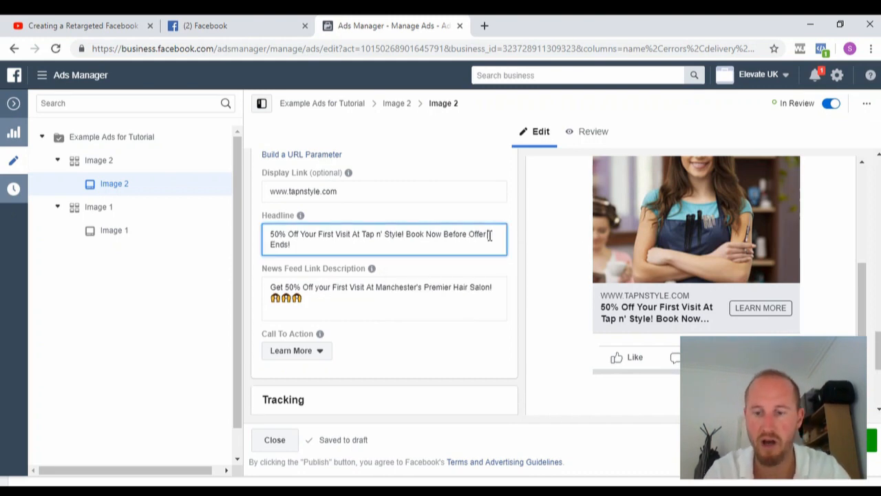
key("BackSpace")
key("BackSpace")
key("BackSpace")
key("BackSpace")
key("BackSpace")
key("BackSpace")
key("BackSpace")
key("BackSpace")
key("BackSpace")
key("BackSpace")
key("BackSpace")
key("BackSpace")
key("BackSpace")
key("BackSpace")
key("BackSpace")
key("BackSpace")
key("BackSpace")
key("BackSpace")
key("BackSpace")
key("BackSpace")
key("BackSpace")
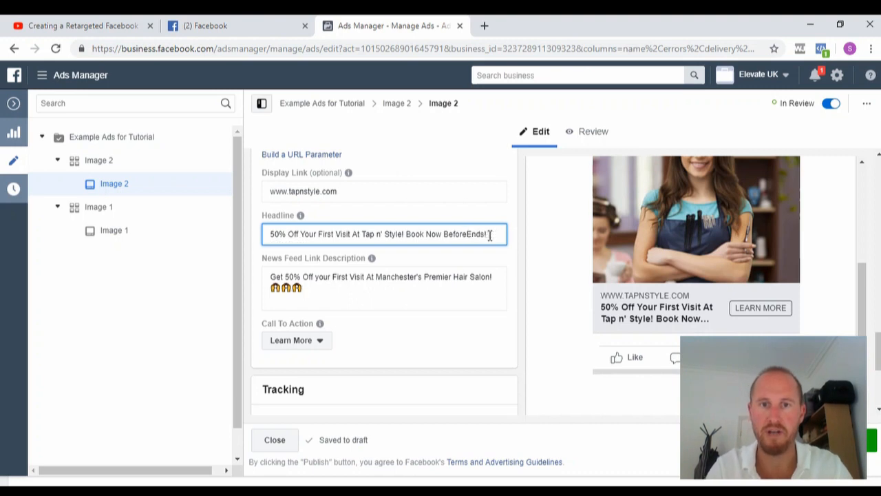
key("Delete")
key("Delete")
key("Delete")
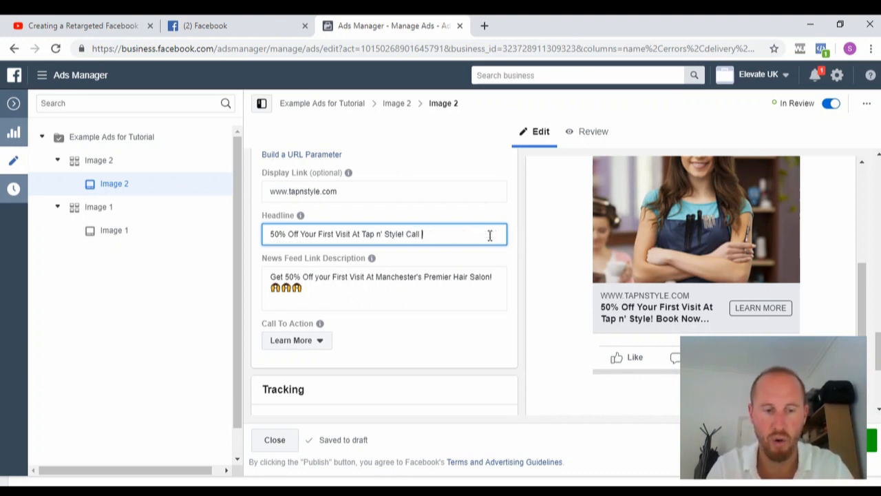
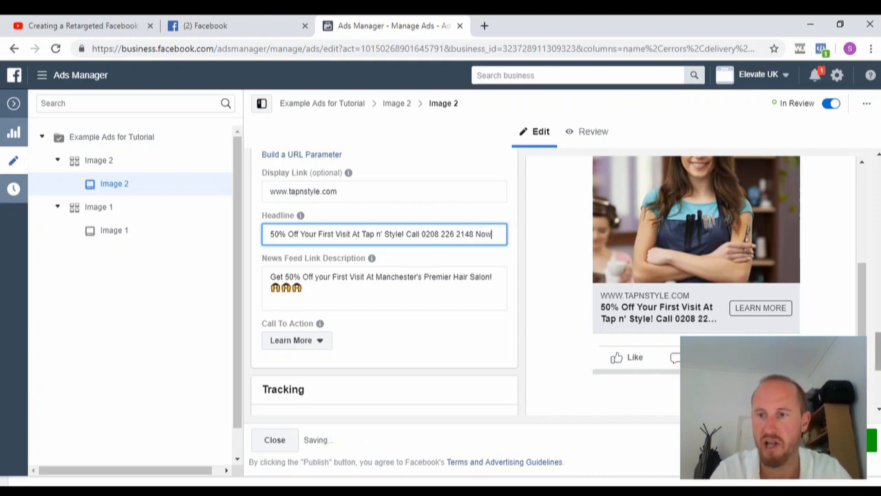
left_click(872, 443)
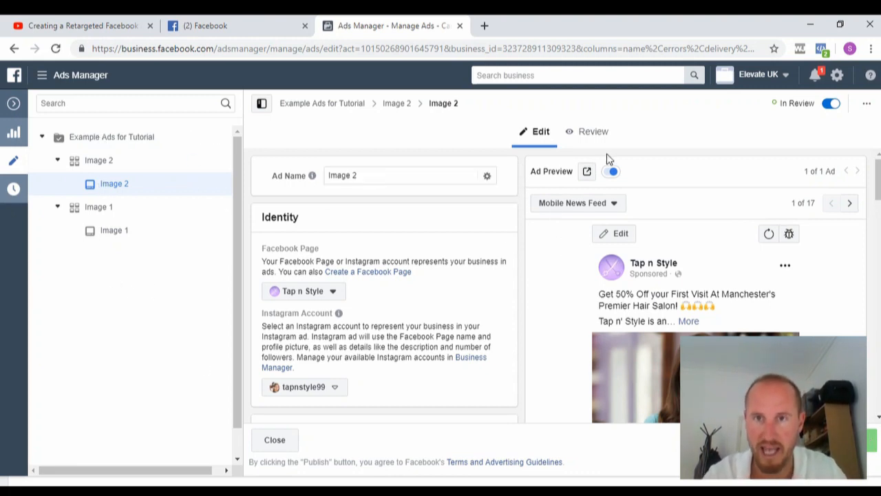
Send the Image 2 preview as a notification to Facebook on the phone and dismiss the confirmation.
left_click(586, 172)
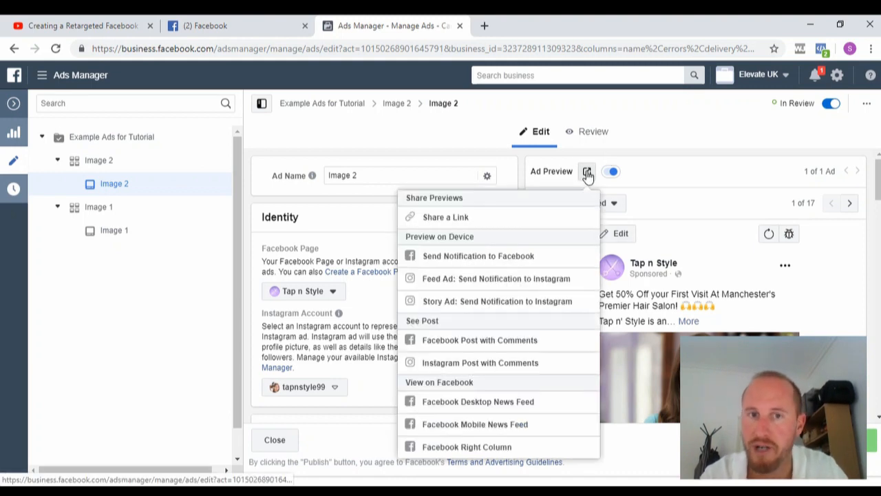
left_click(485, 256)
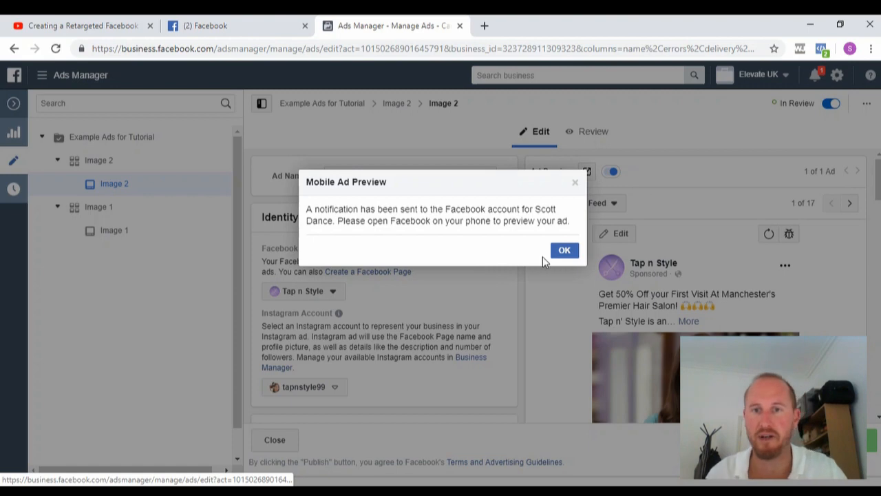
left_click(561, 251)
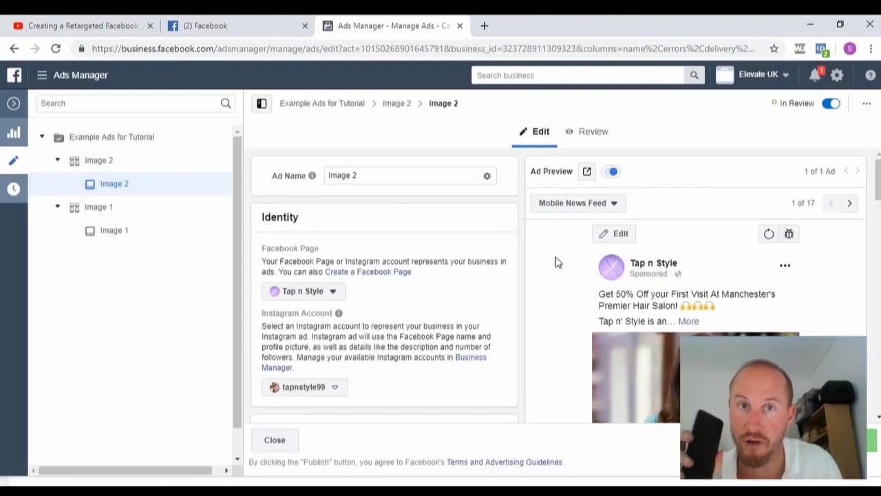
Return to the Campaigns table through the navigation menu's Ads Manager entry.
left_click(41, 74)
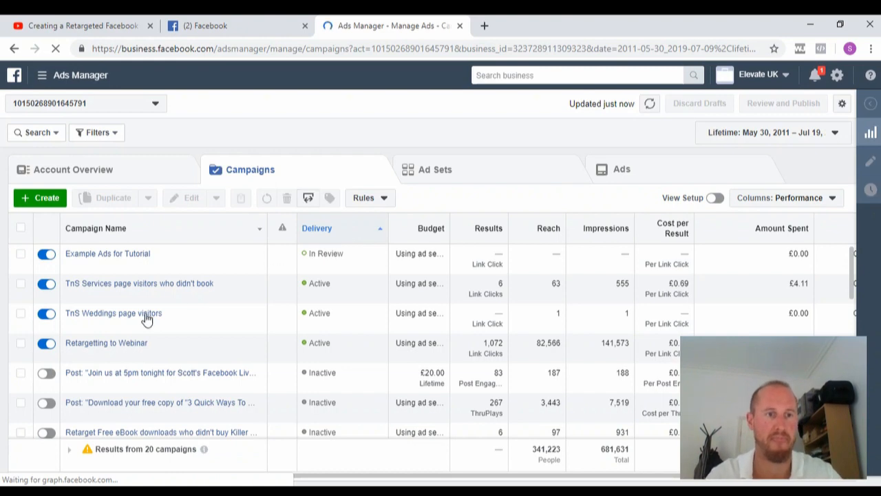
mouse_move(124, 329)
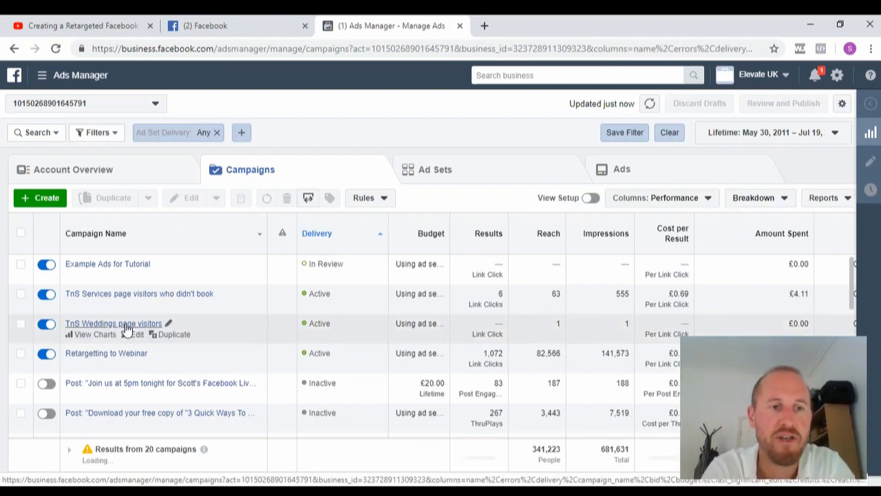